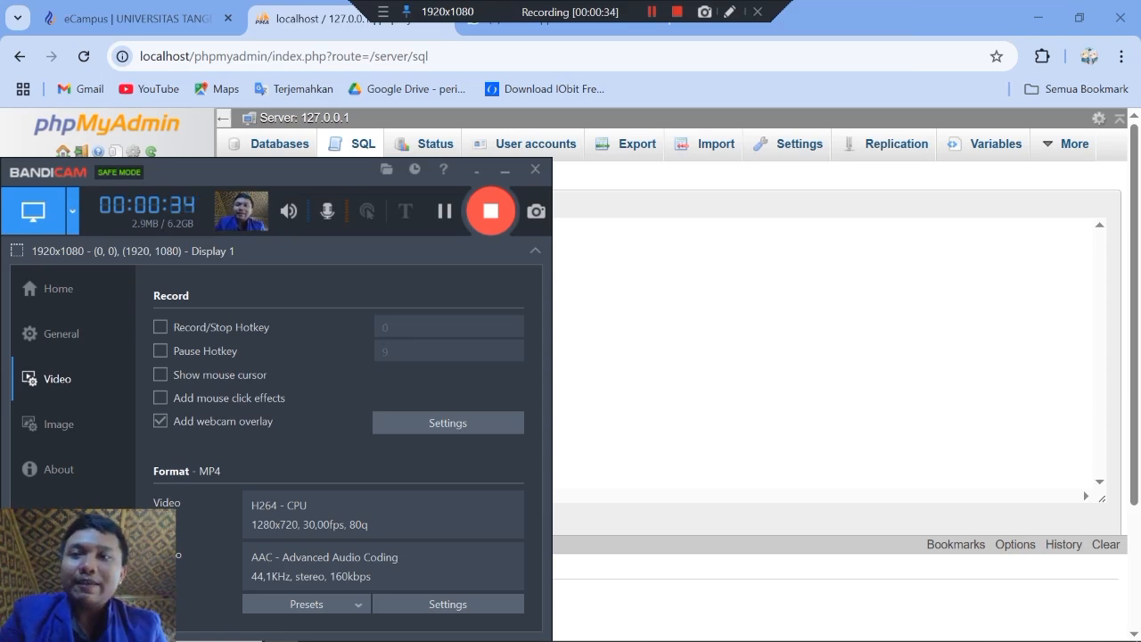
Step: Read the exam brief in eCampus, from the GoDigital Store case and required tables through sections A to E
click(136, 18)
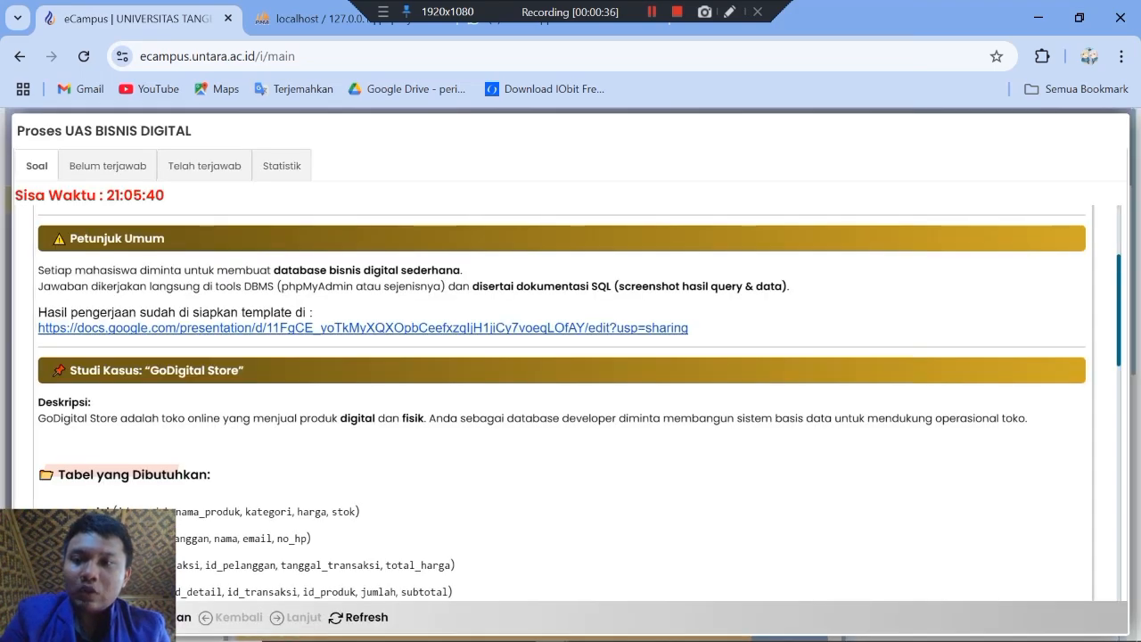
scroll(562, 401, down, 1)
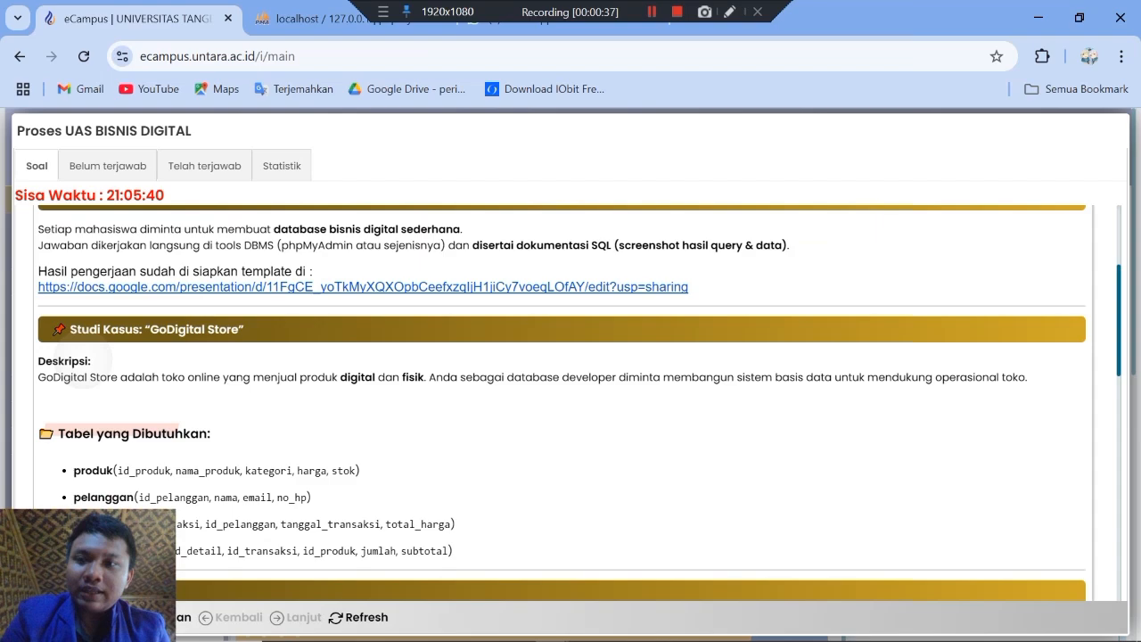
scroll(561, 401, up, 1)
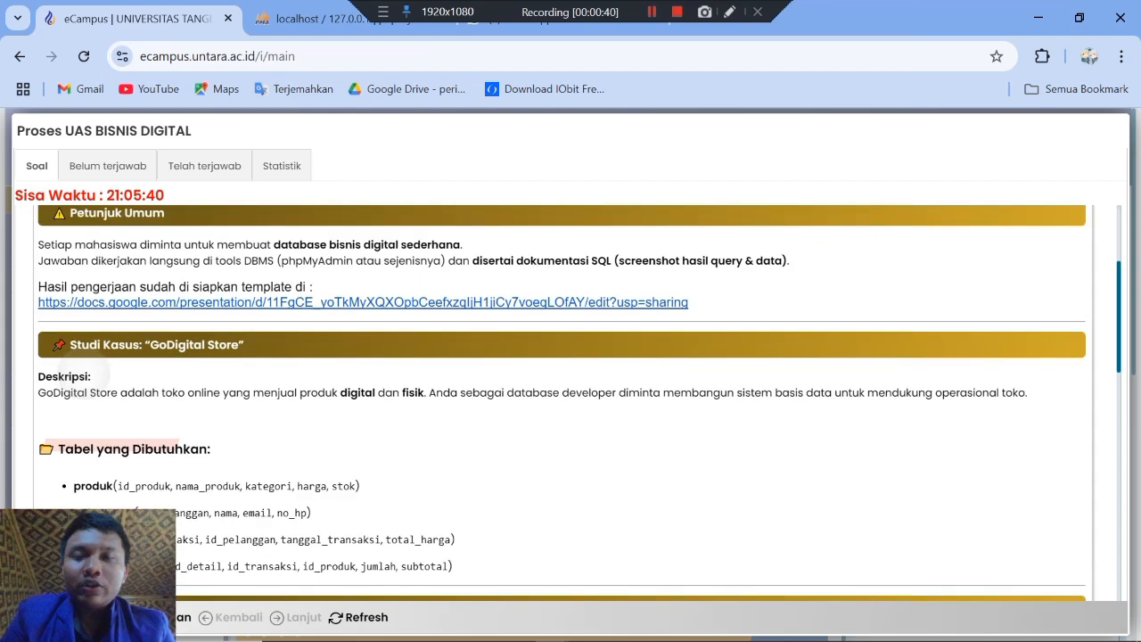
scroll(85, 372, down, 3)
scroll(562, 402, down, 1)
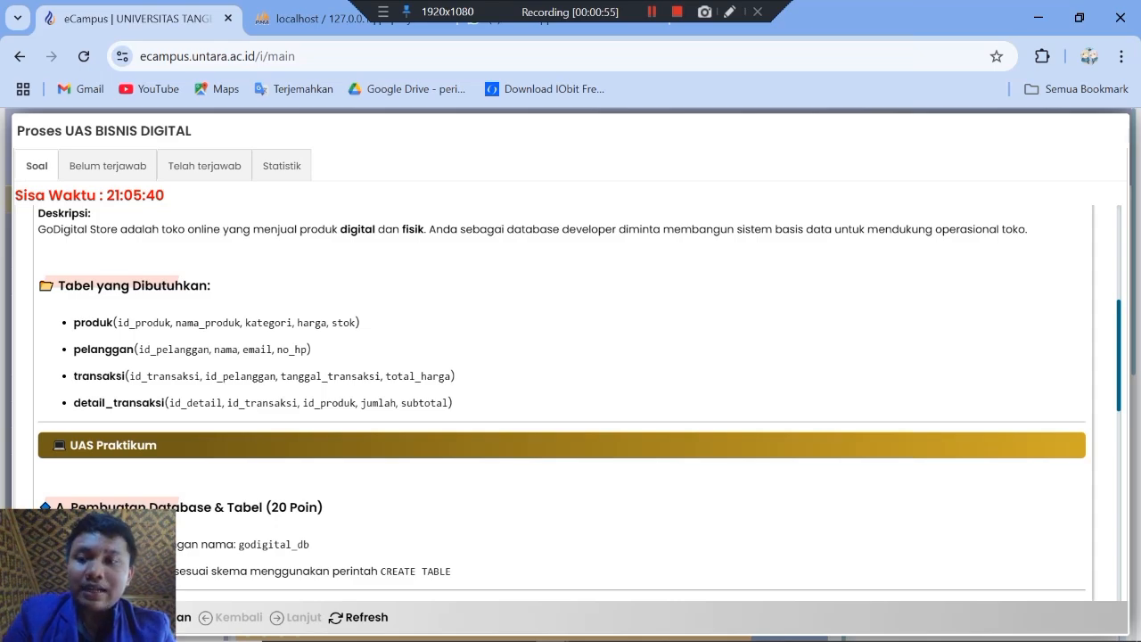
scroll(571, 401, down, 1)
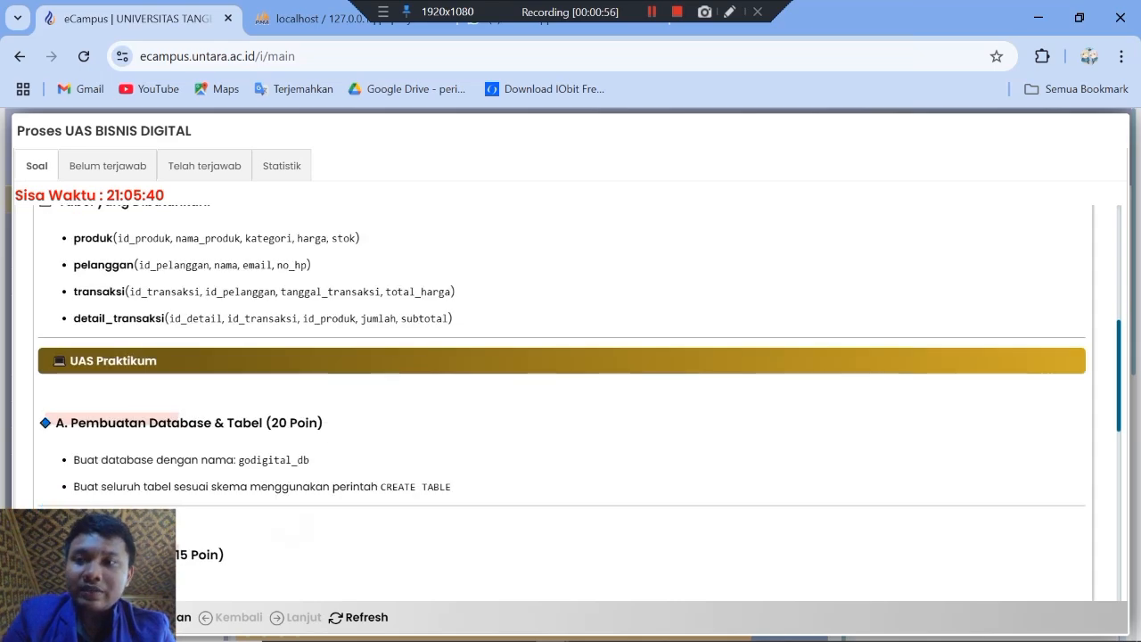
scroll(570, 402, down, 1)
scroll(570, 401, down, 1)
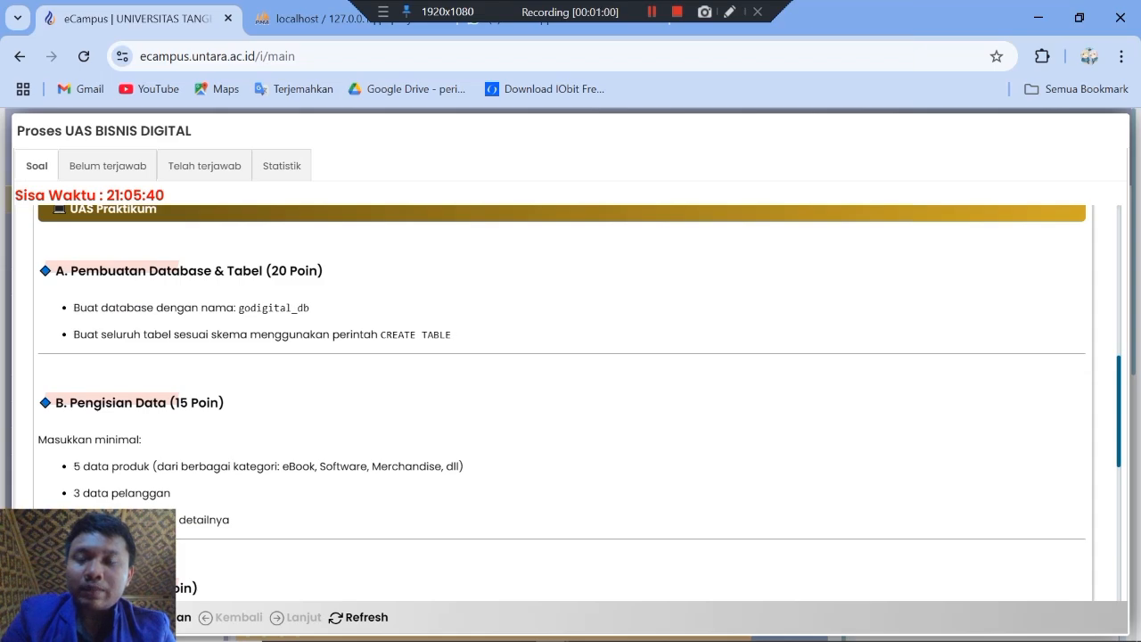
scroll(570, 402, down, 2)
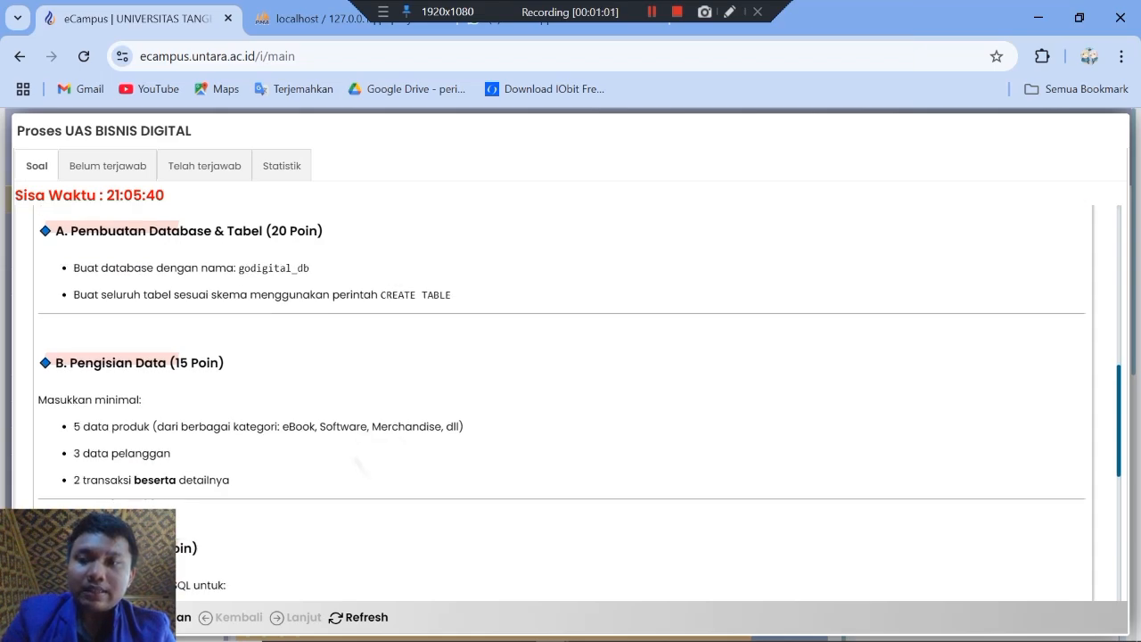
scroll(570, 401, down, 2)
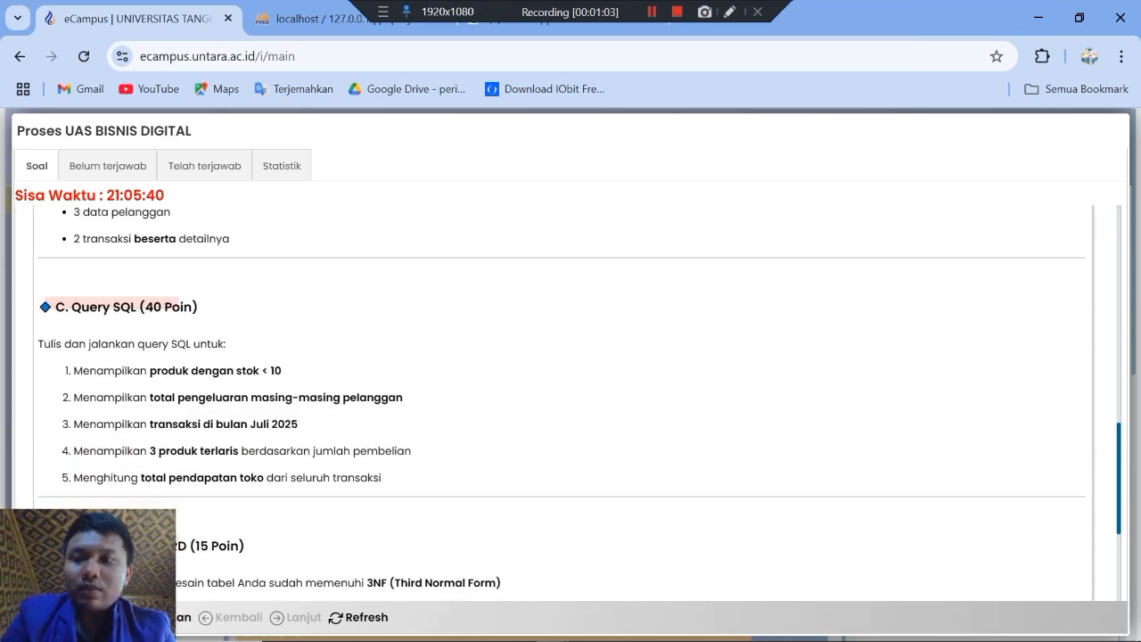
scroll(571, 402, down, 1)
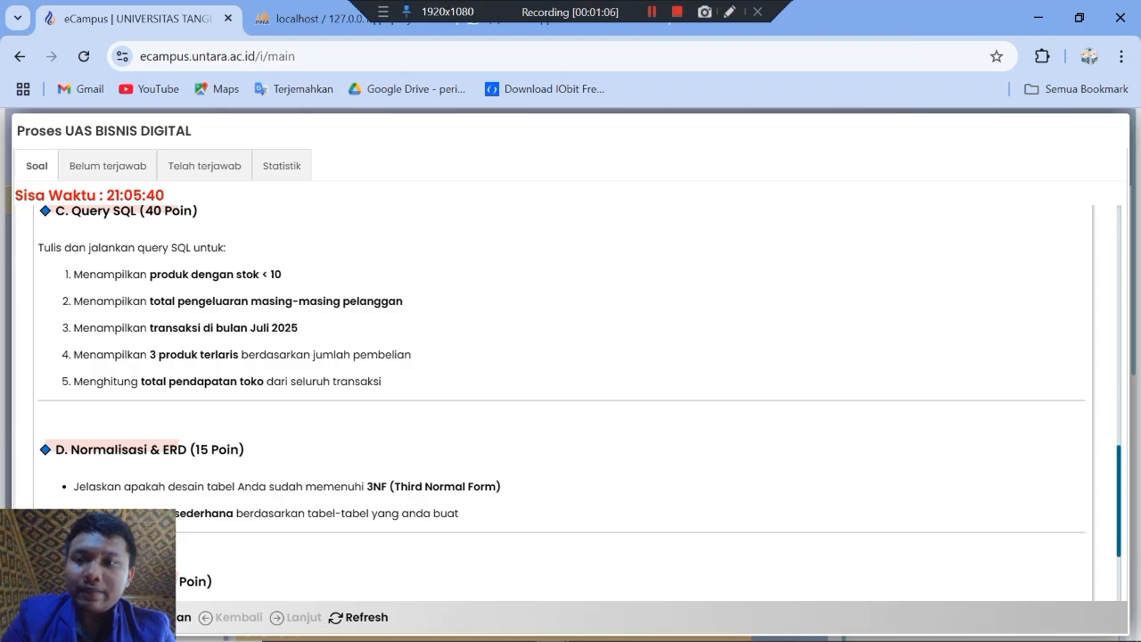
scroll(571, 401, down, 1)
scroll(570, 401, down, 1)
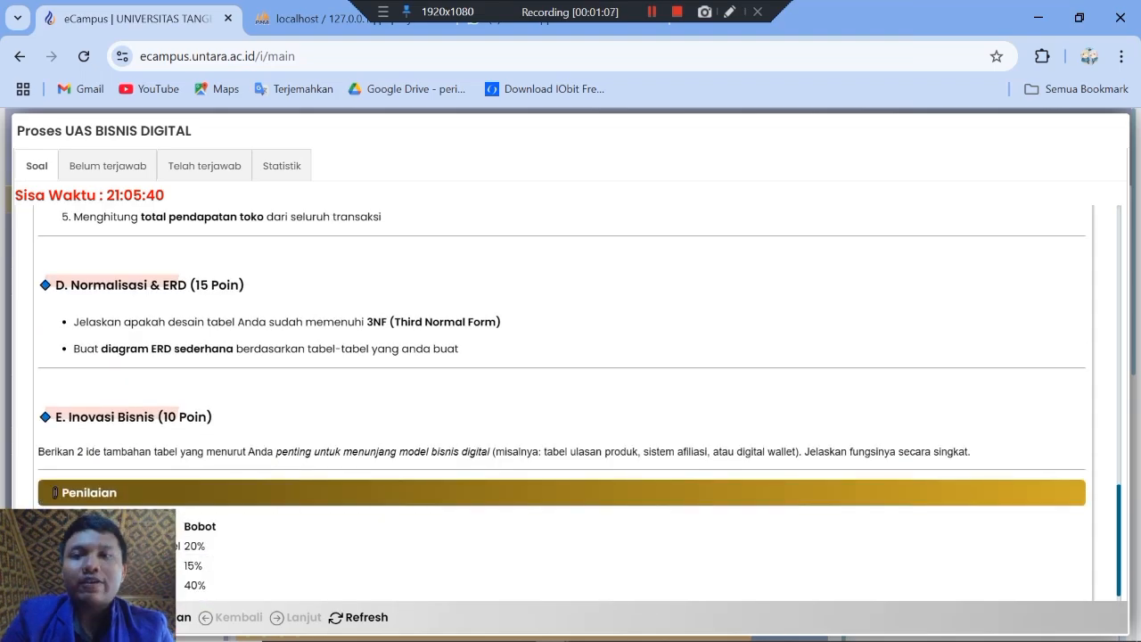
scroll(571, 401, up, 3)
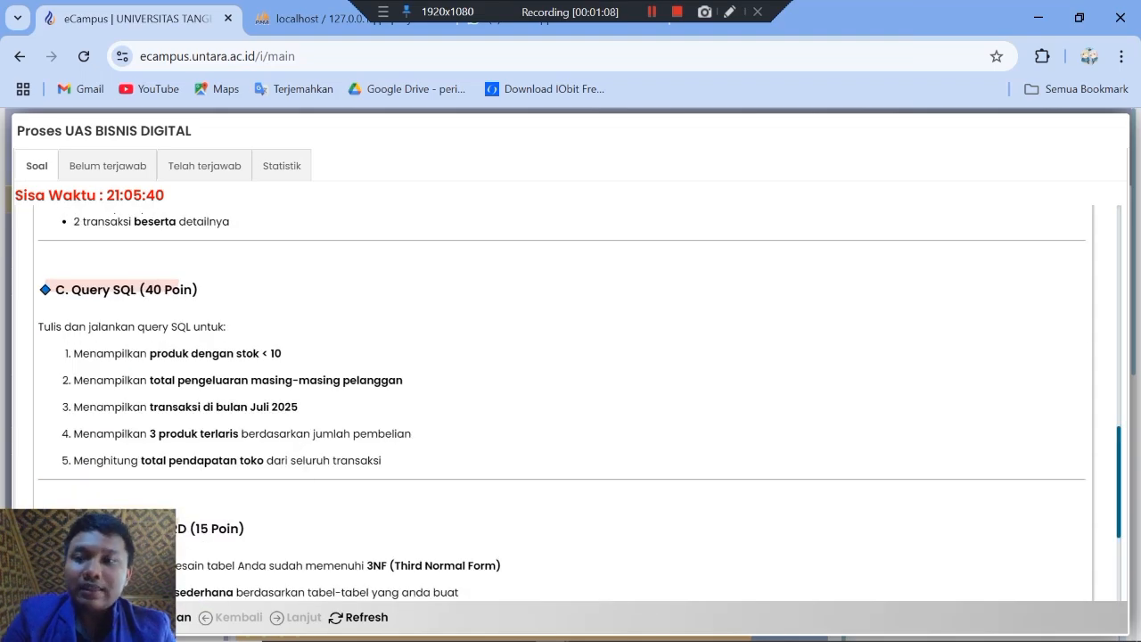
scroll(571, 401, up, 3)
scroll(571, 401, up, 1)
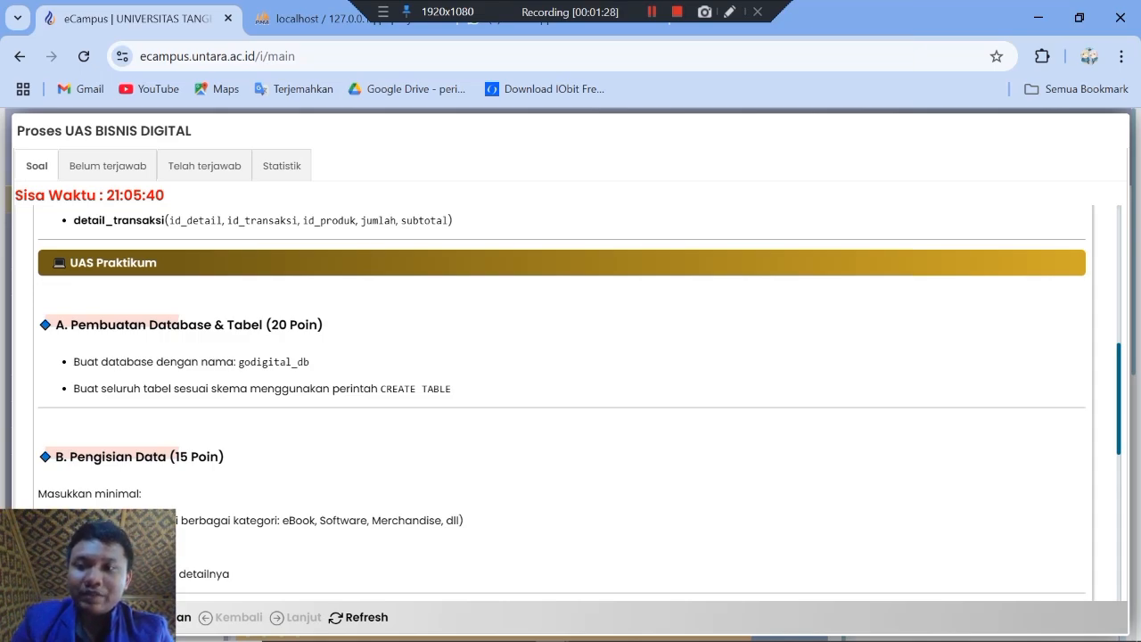
Step: Switch to the SQL document in WPS Office and copy the CREATE DATABASE godigital_db and USE godigital_db statements
key(alt+Tab)
key(alt+Tab)
key(alt+Tab)
key(alt+Tab)
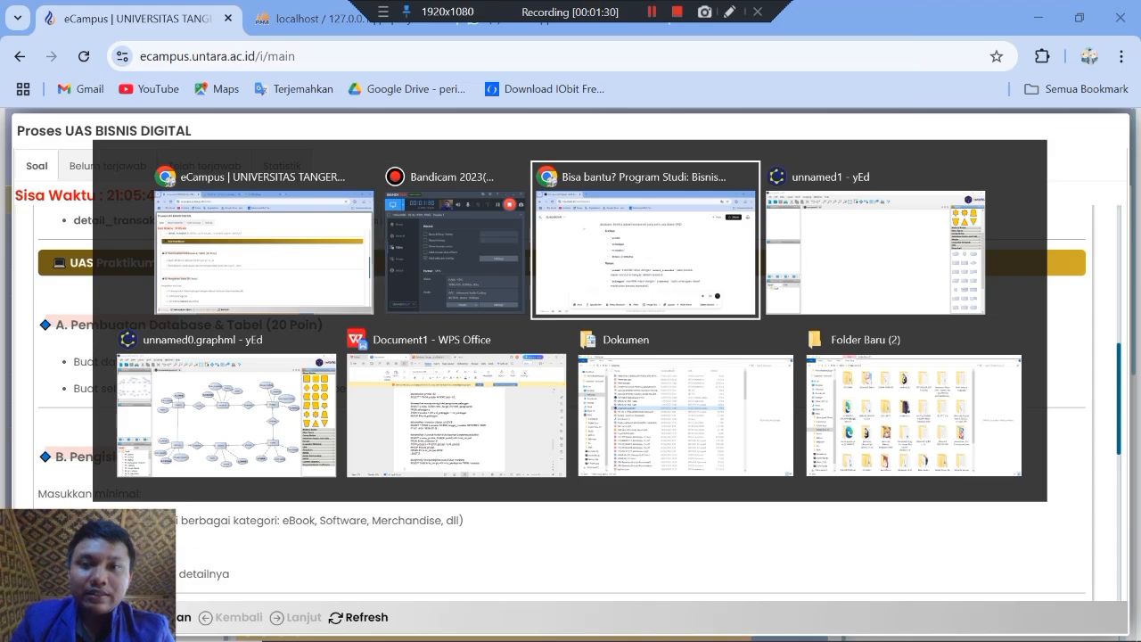
key(alt+Tab)
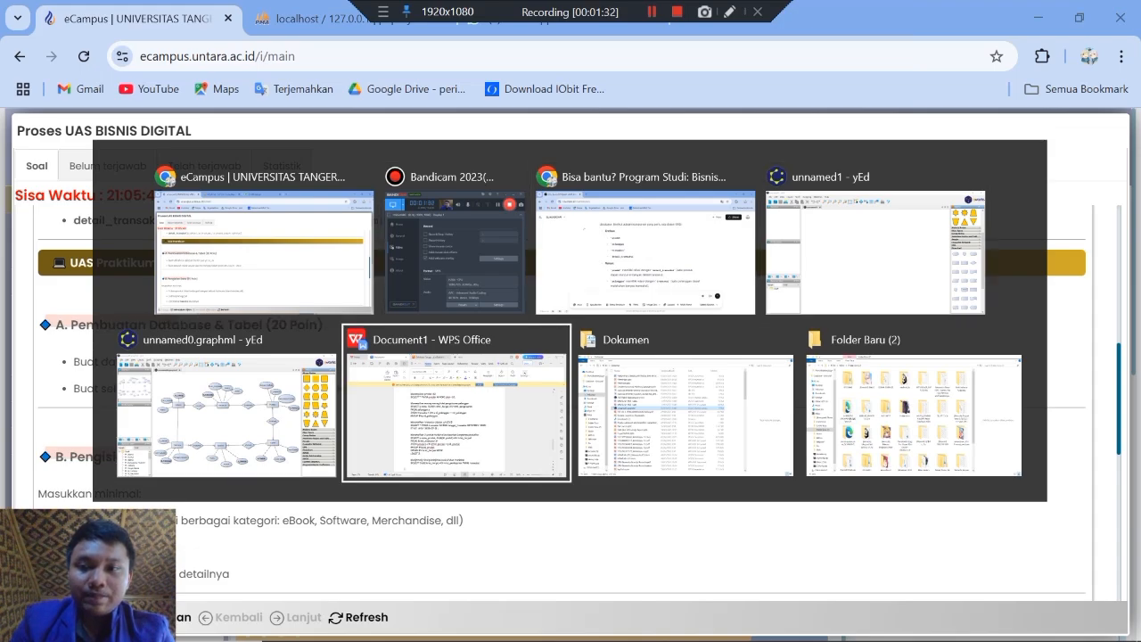
scroll(532, 401, up, 2)
scroll(533, 401, up, 15)
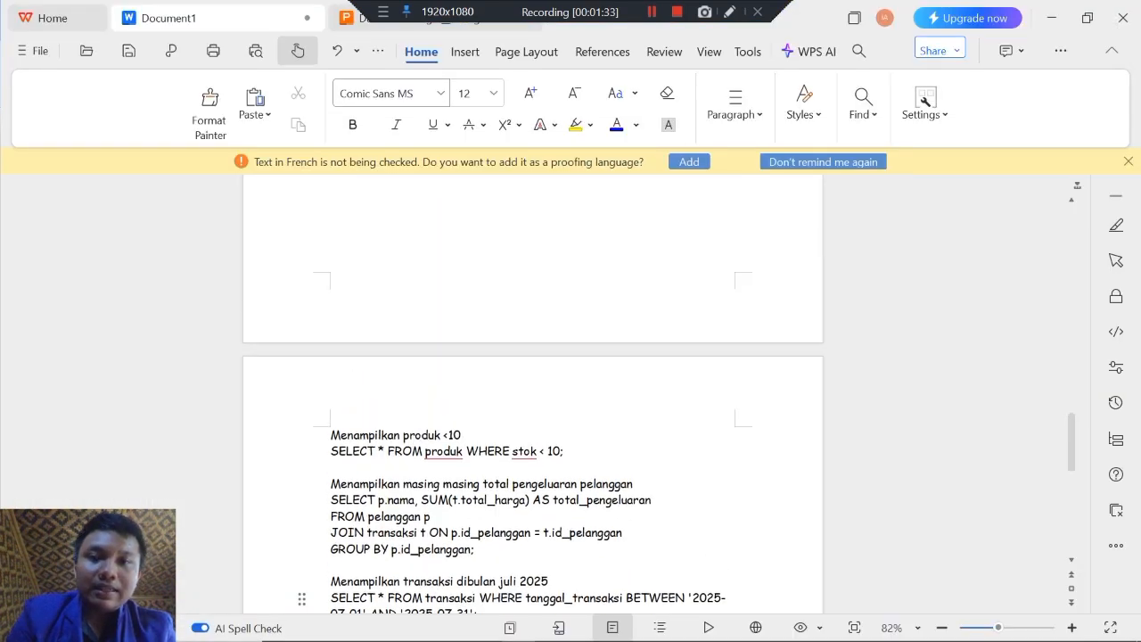
scroll(532, 402, down, 3)
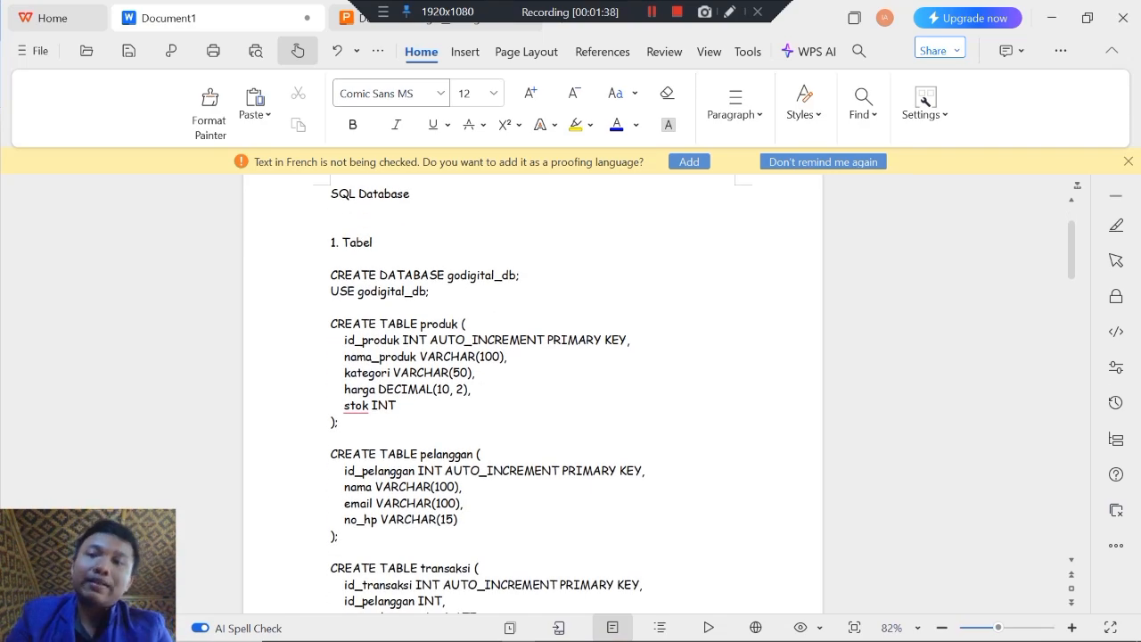
click(329, 290)
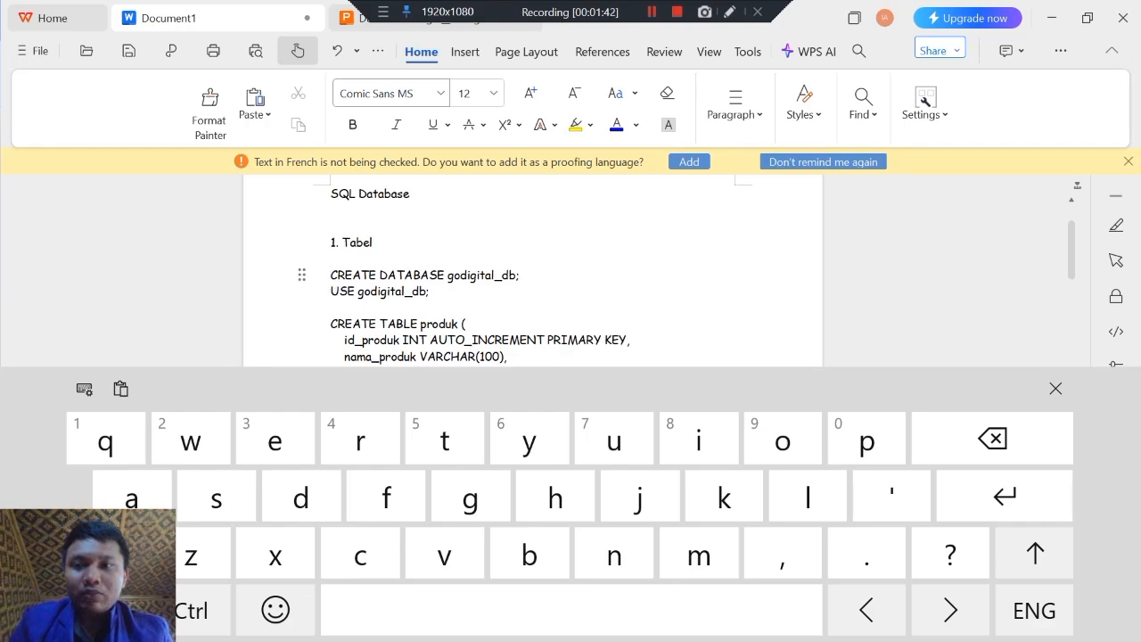
key(shift+Down)
key(shift+Down)
key(ctrl+c)
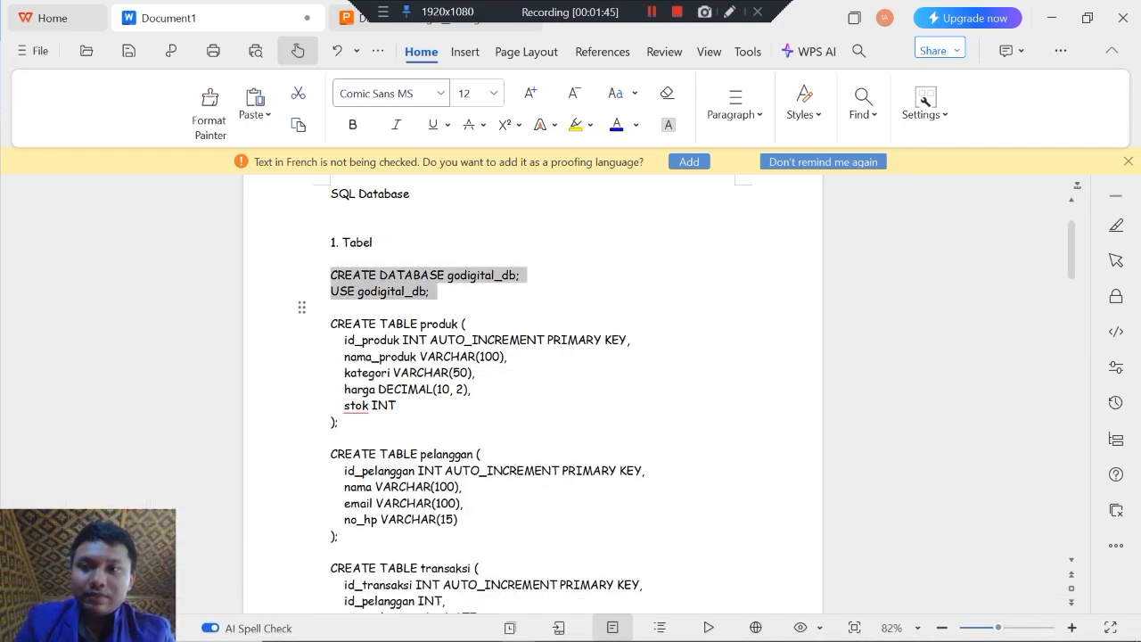
Step: Switch to phpMyAdmin, run the copied CREATE DATABASE and USE statements on the server, and open the godigital_db database
key(alt+Tab)
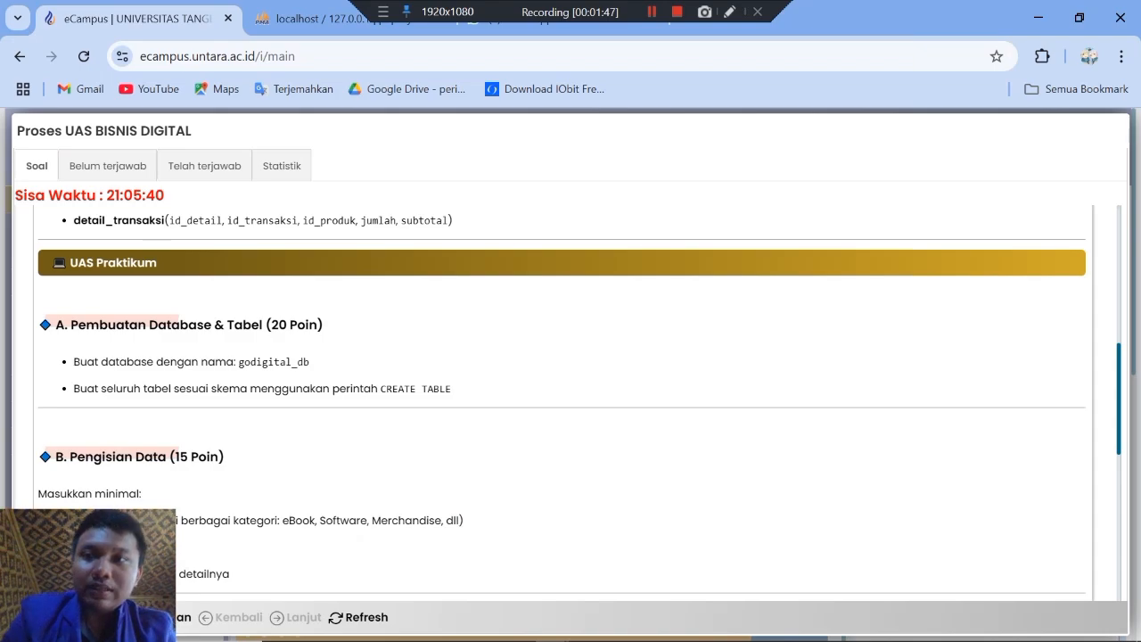
key(ctrl+Tab)
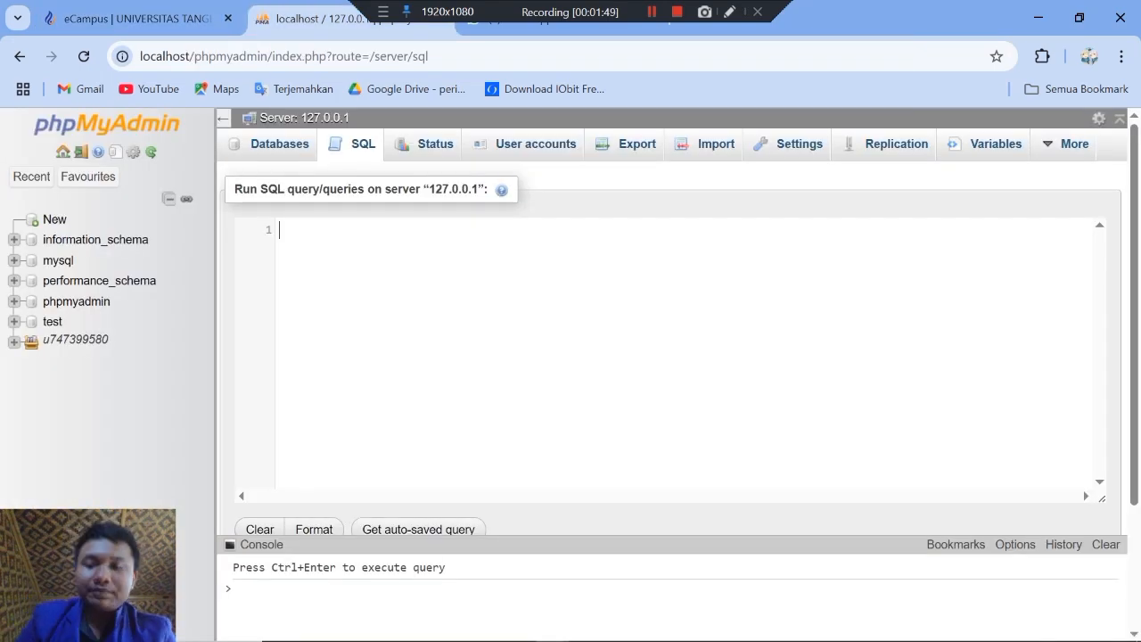
key(ctrl+v)
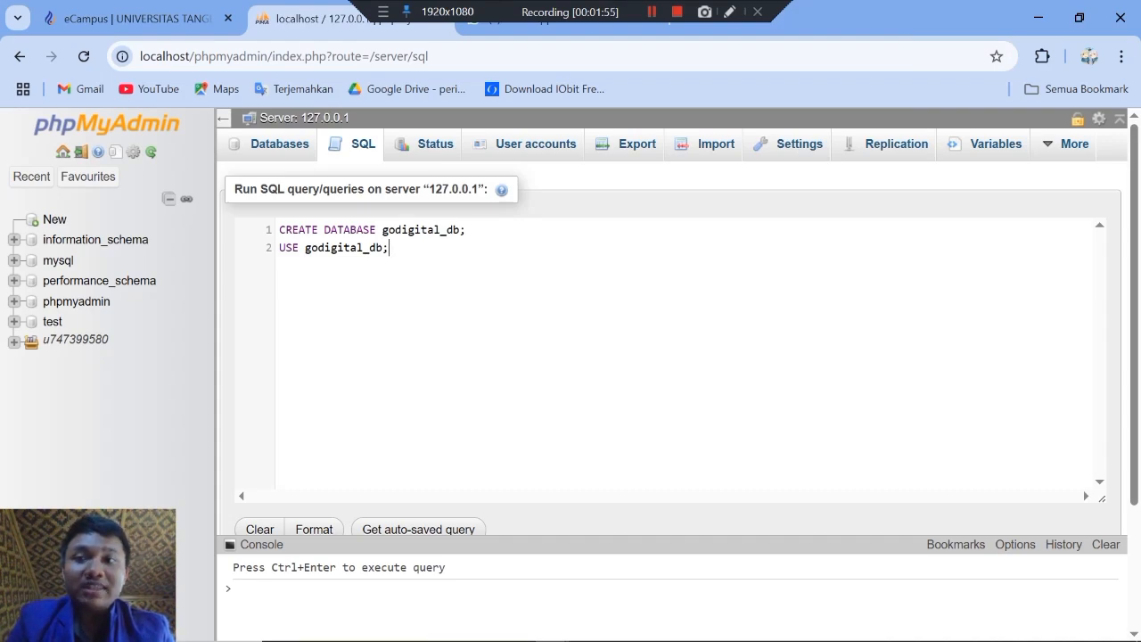
key(Return)
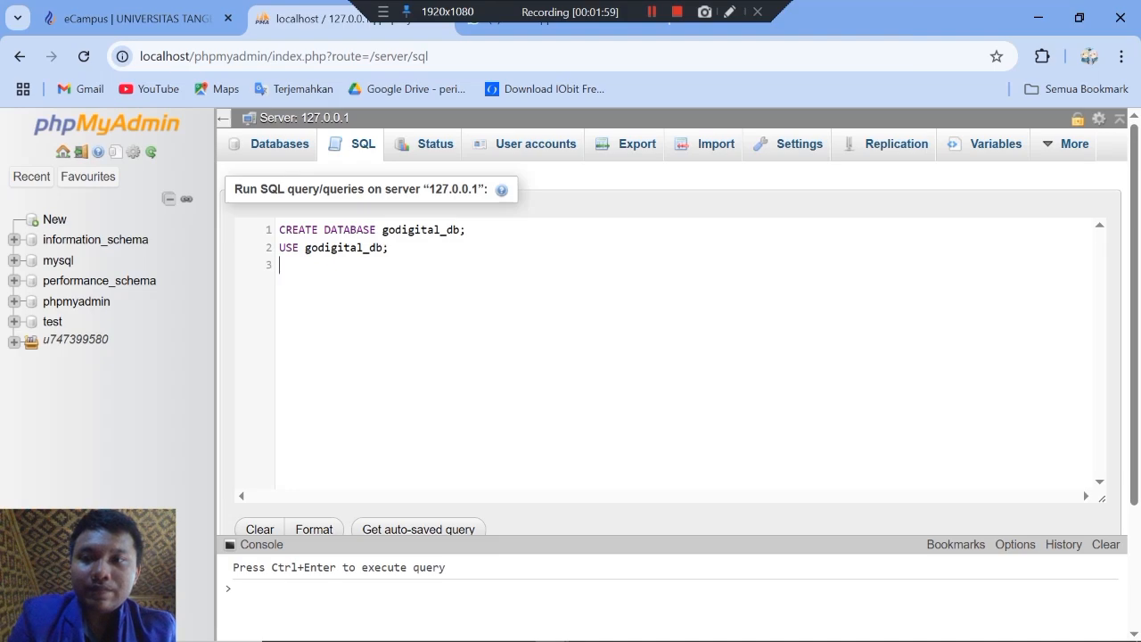
scroll(669, 357, down, 3)
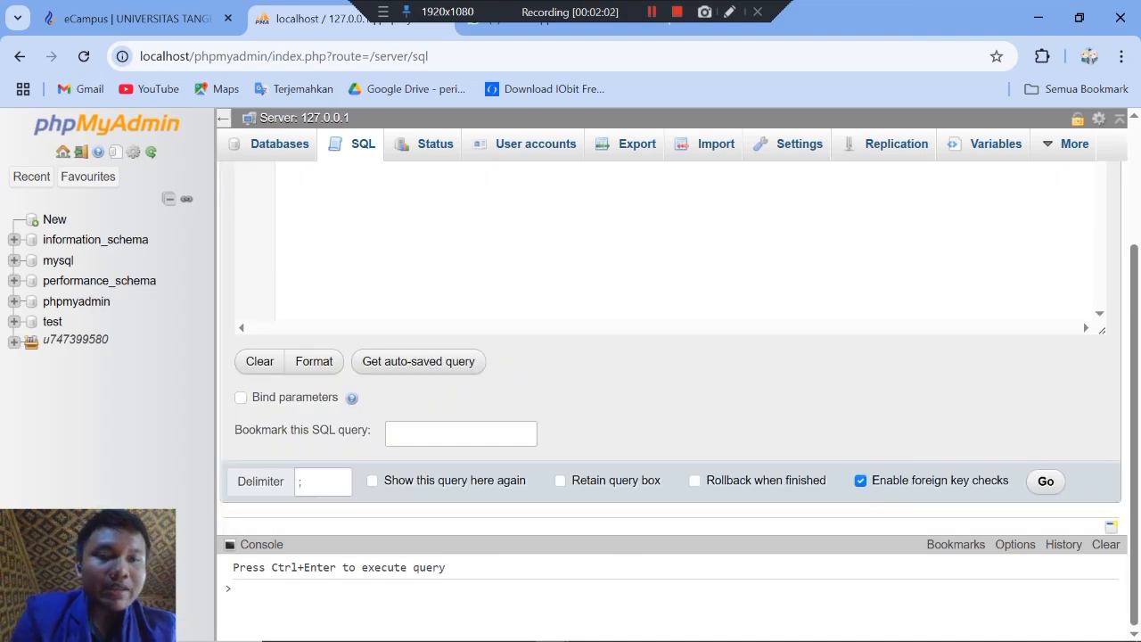
click(1046, 482)
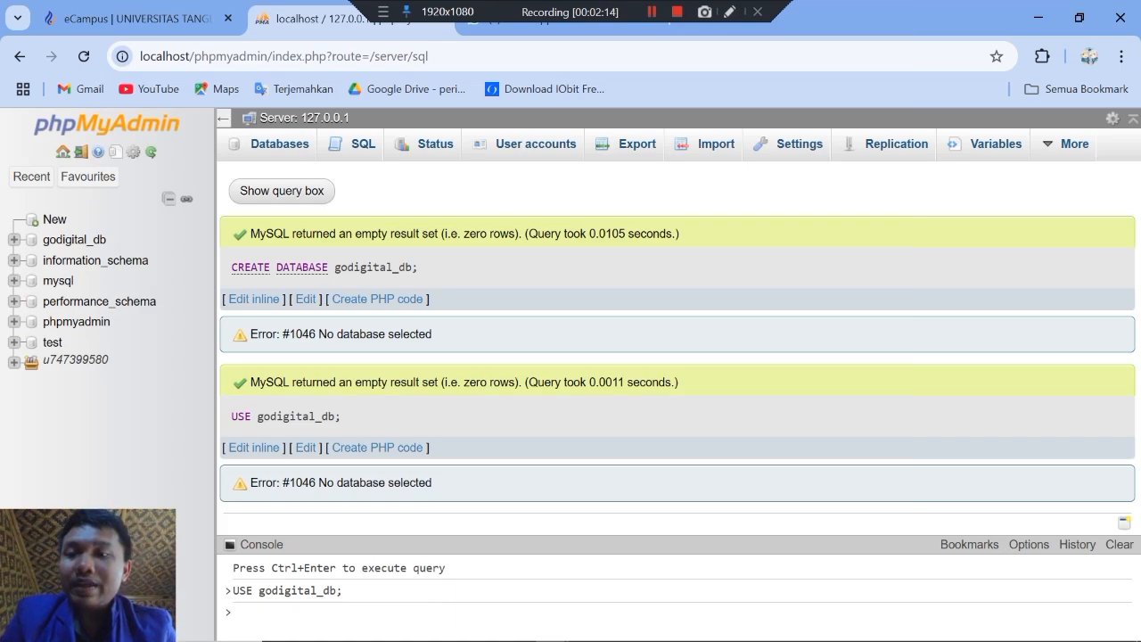
click(74, 240)
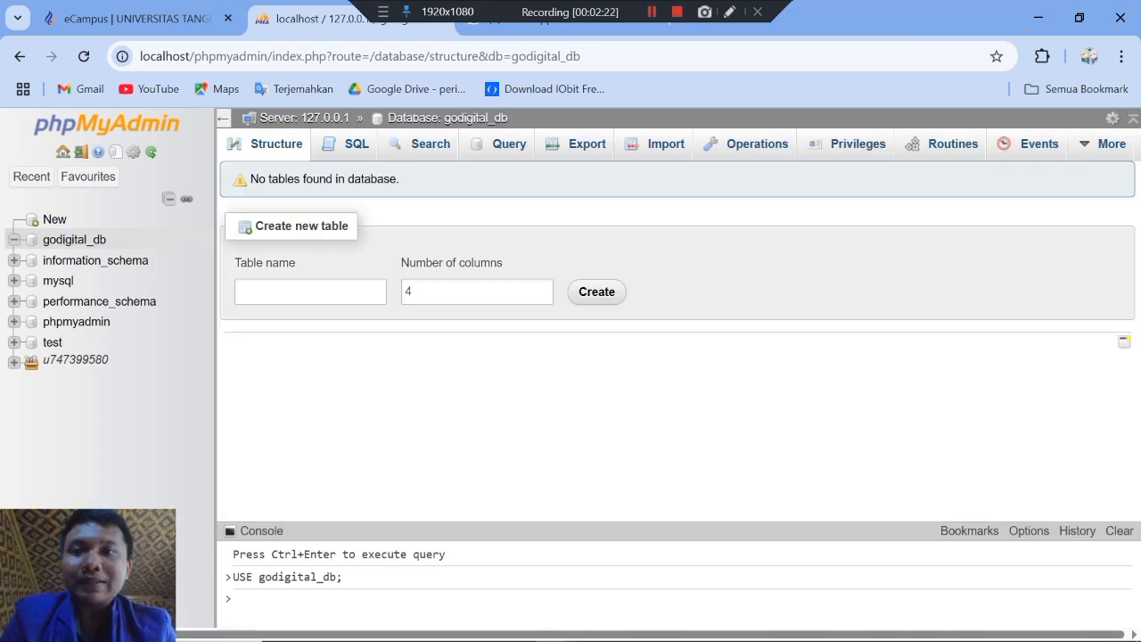
Step: Check the exam's table and data-entry requirements in eCampus, and open the SQL query editor for godigital_db in phpMyAdmin
click(136, 18)
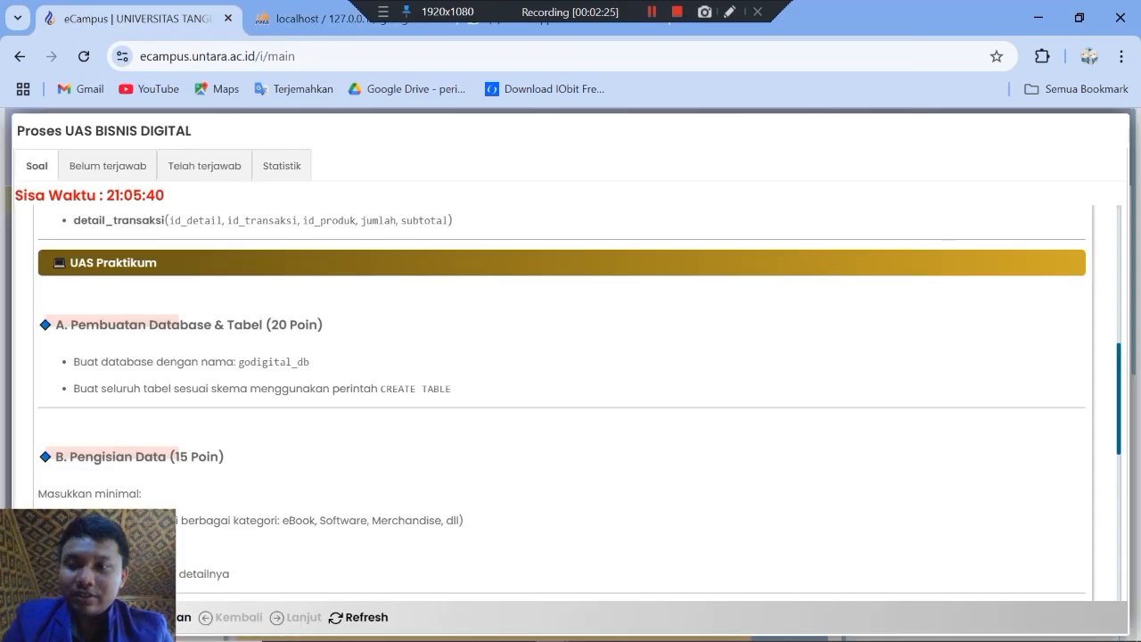
scroll(562, 401, down, 1)
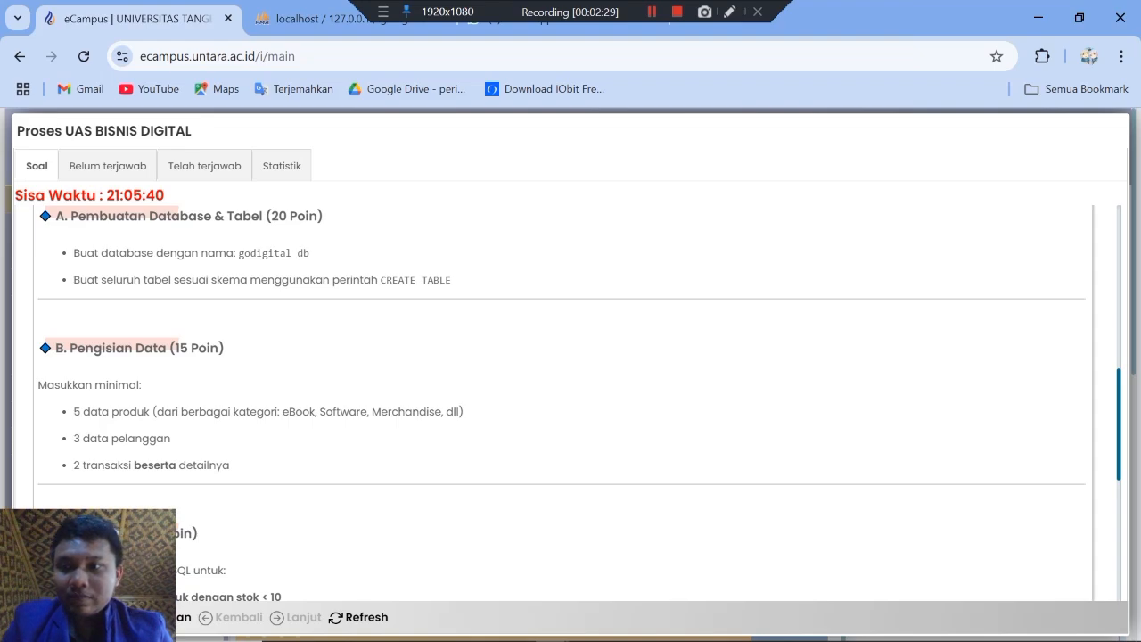
scroll(561, 401, down, 1)
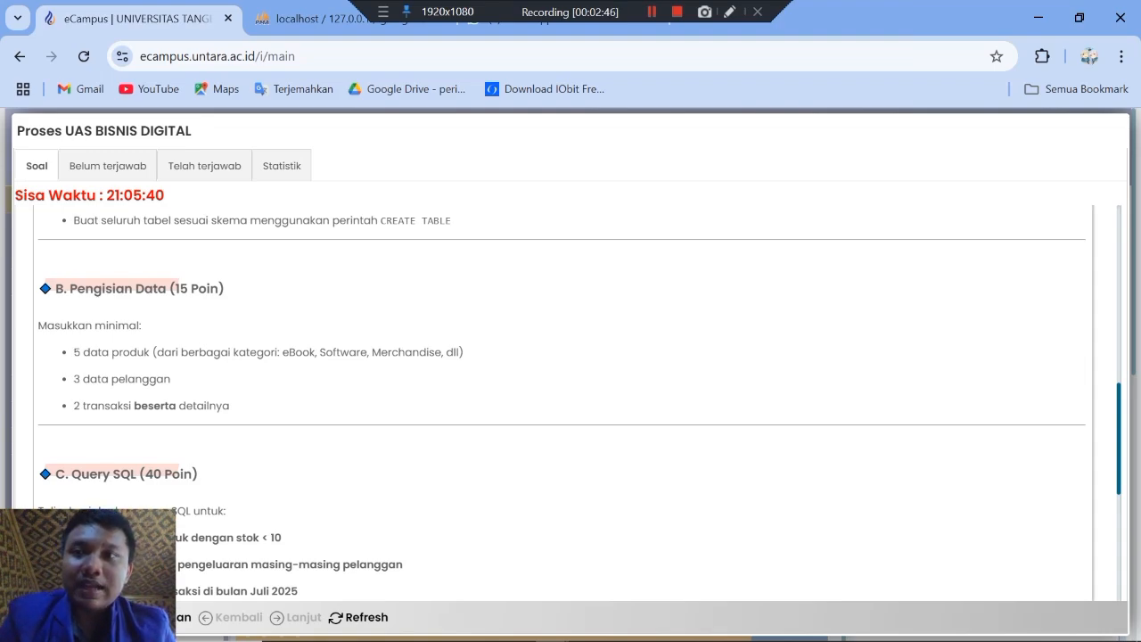
key(ctrl+Tab)
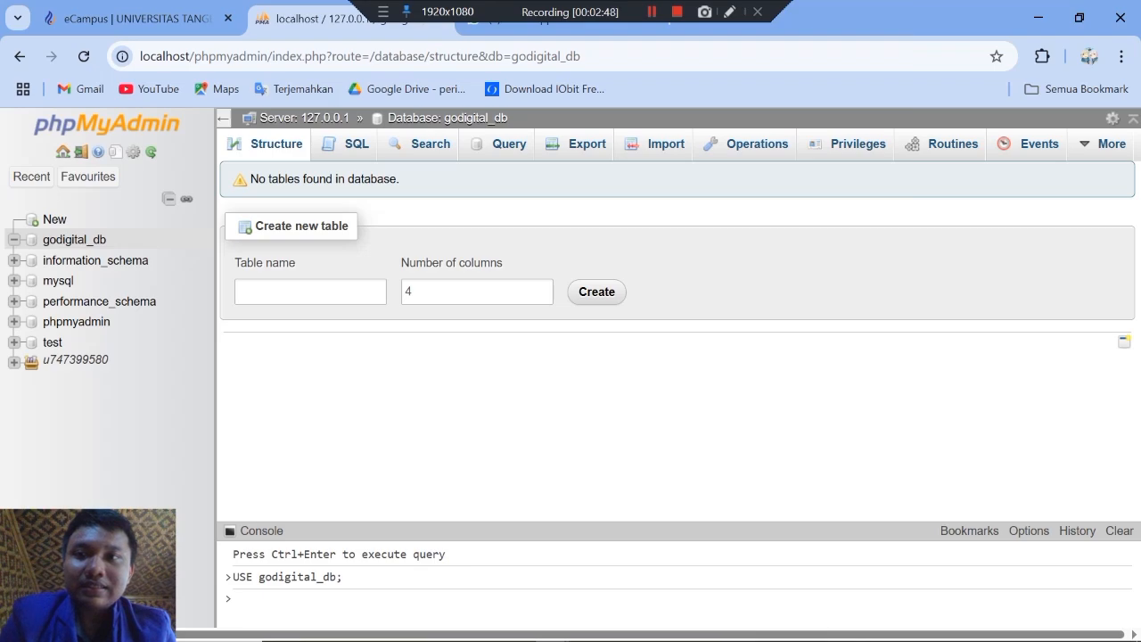
click(356, 145)
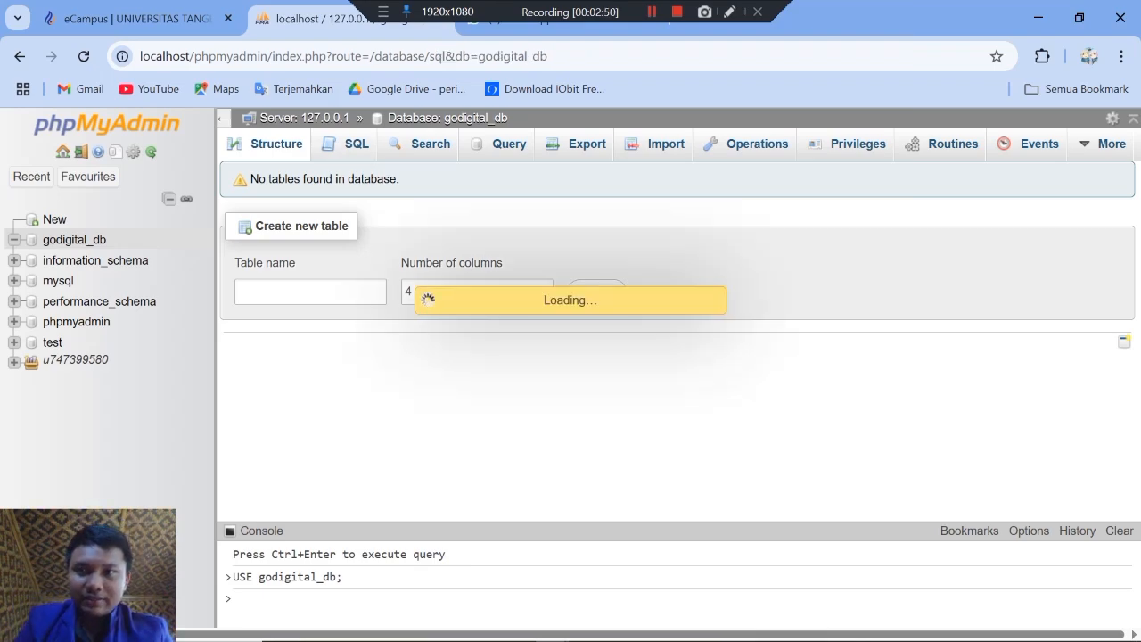
Step: Switch to the SQL document in WPS Office and copy everything from CREATE TABLE produk through the INSERT INTO detail_transaksi statement
key(alt+Tab)
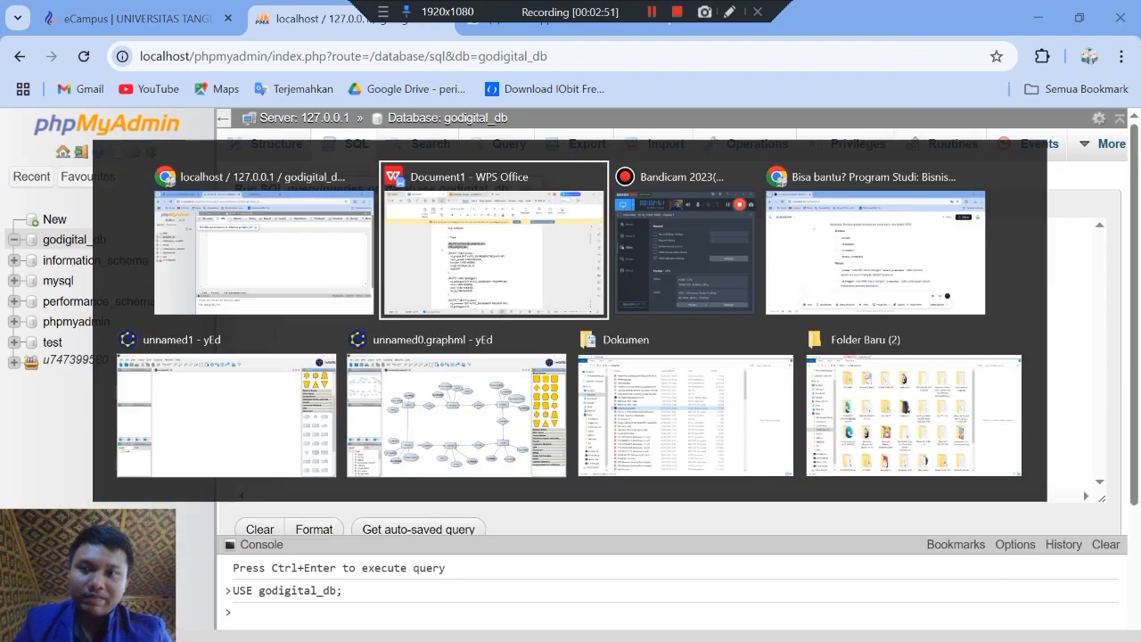
click(331, 323)
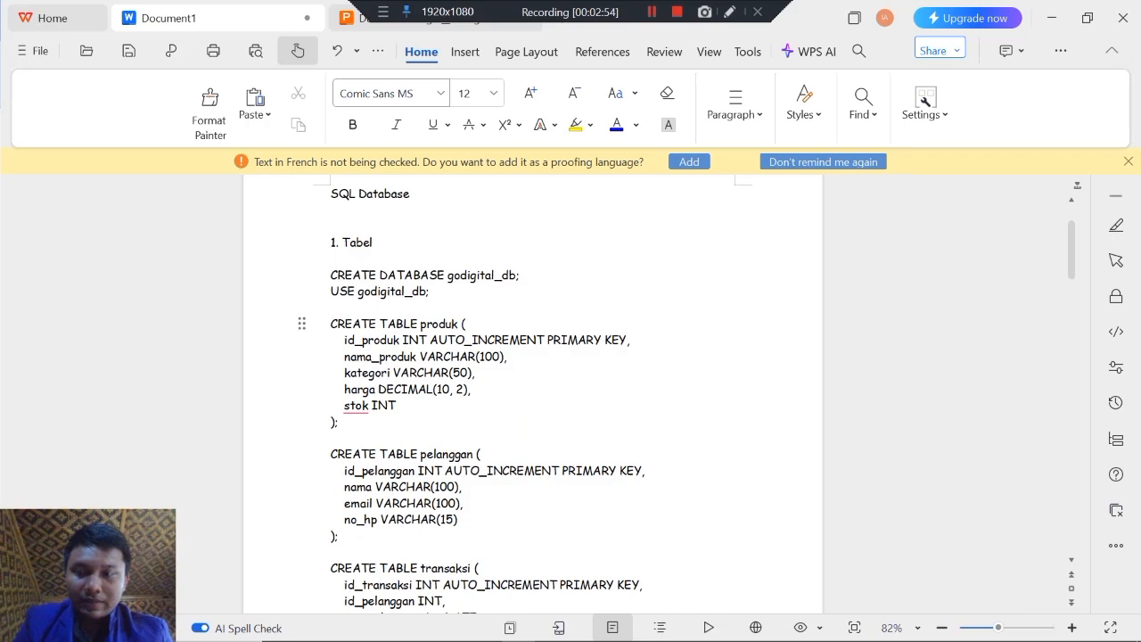
key(shift+Down)
key(shift+Down)
key(shift+Down)
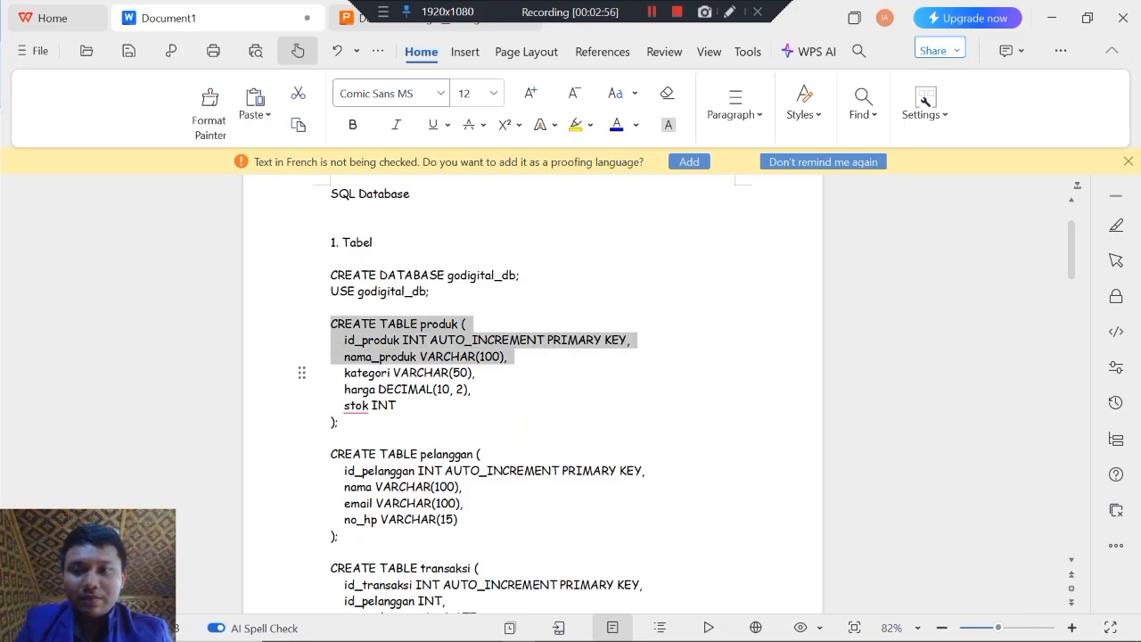
key(shift+Down)
key(shift+Down)
key(shift+Down)
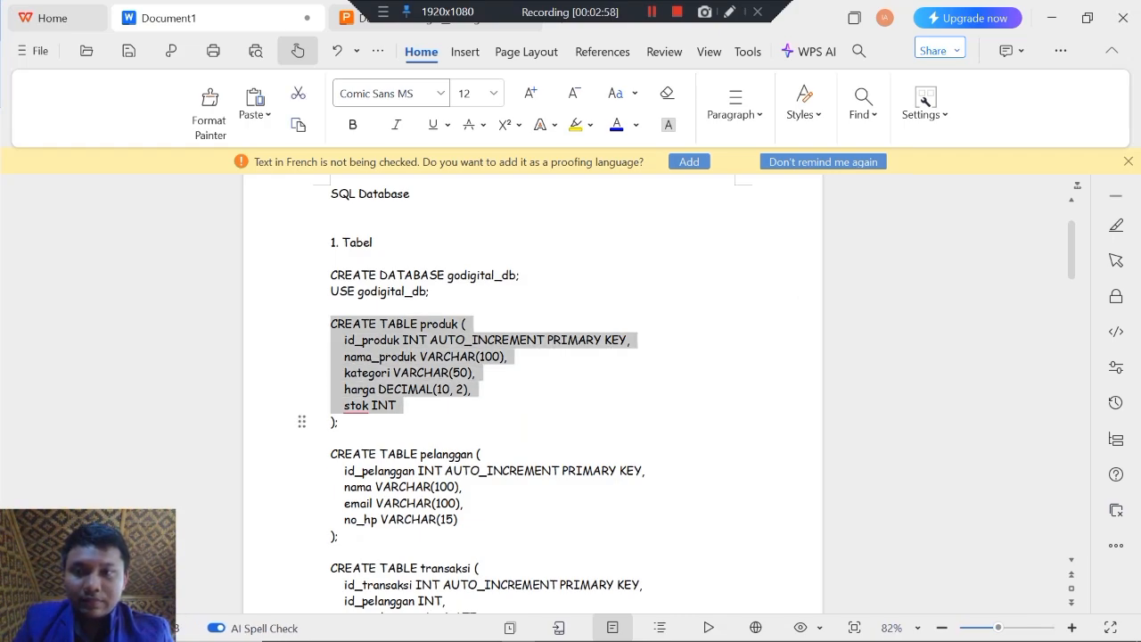
key(shift+Down)
key(shift+Down)
key(shift+Down)
key(shift+Down)
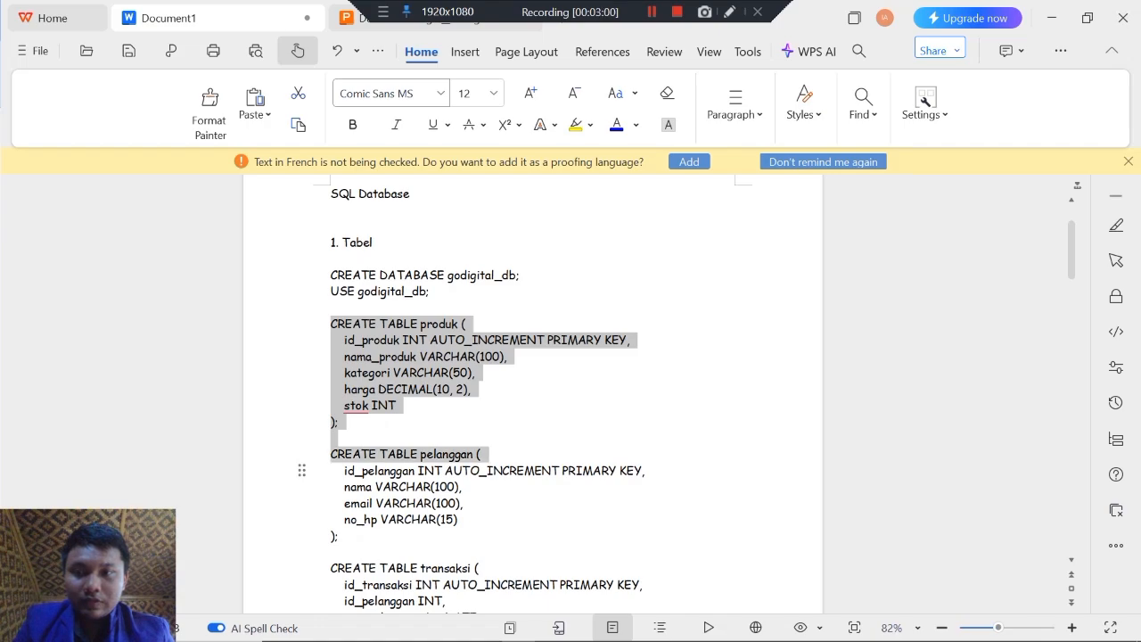
key(shift+Down)
key(shift+Down)
key(shift+Down)
key(shift+Down)
key(shift+Down)
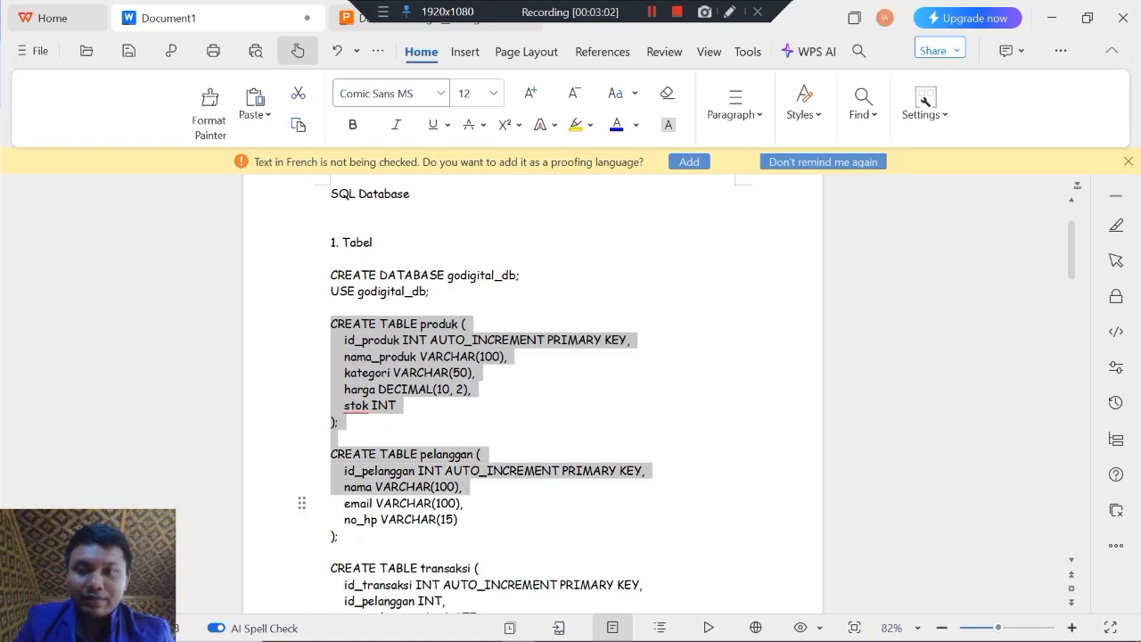
key(shift+Down)
key(shift+Down)
key(shift+Down)
key(shift+Down)
key(shift+Down)
key(shift+Down)
key(shift+Down)
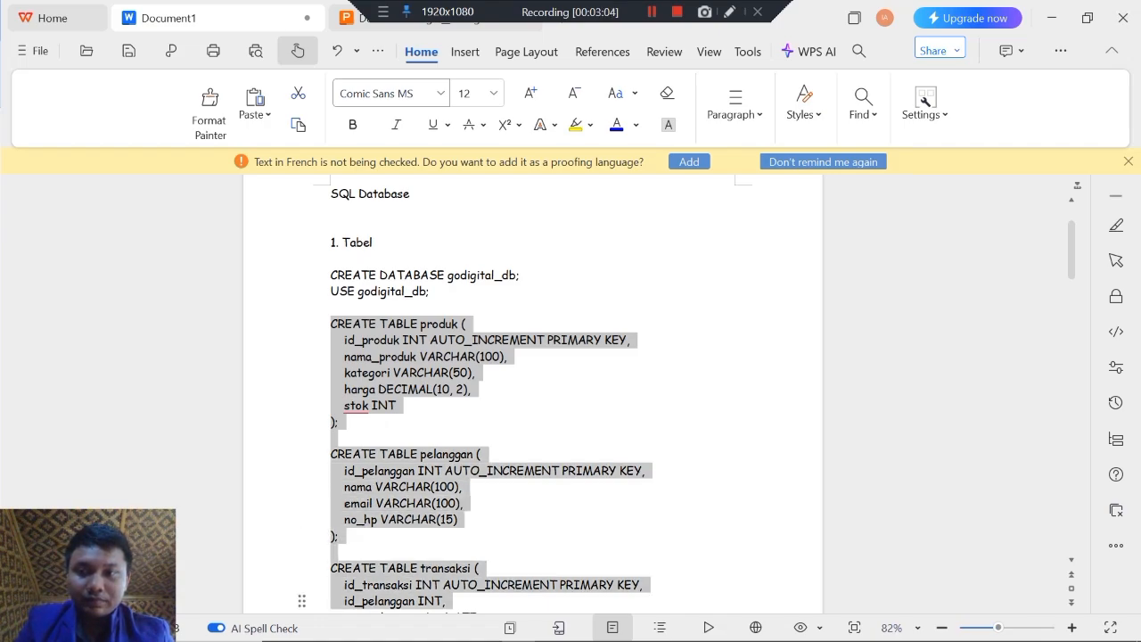
key(shift+Down)
key(shift+Down)
key(shift+Down)
key(shift+Down)
key(shift+Down)
key(shift+Down)
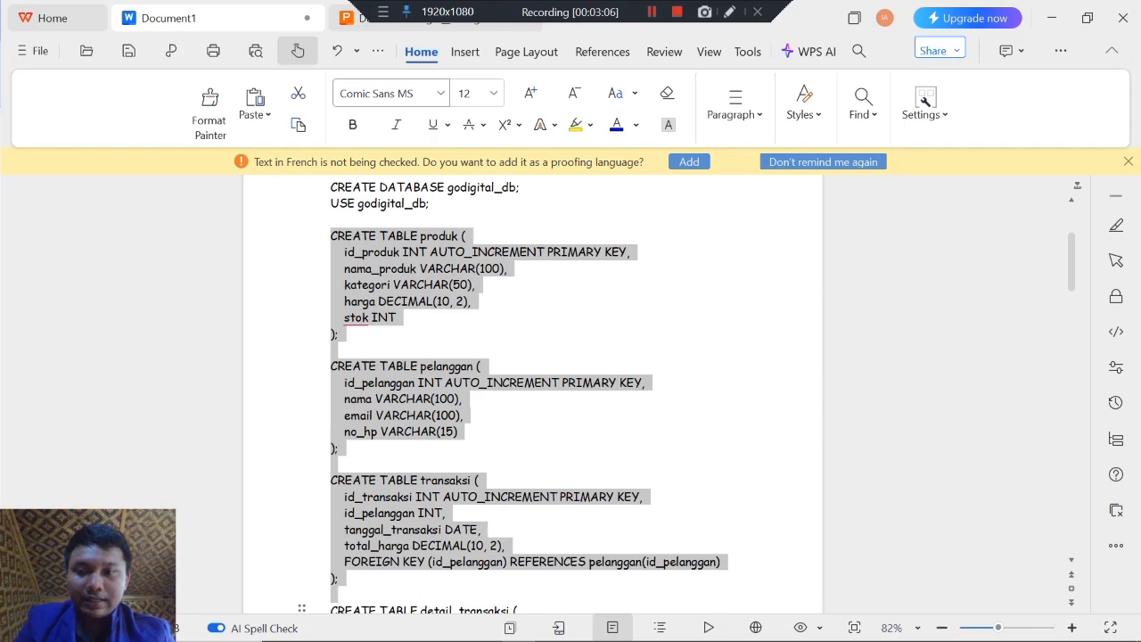
key(shift+Down)
key(shift+Down)
key(shift+Down)
key(shift+Down)
key(shift+Down)
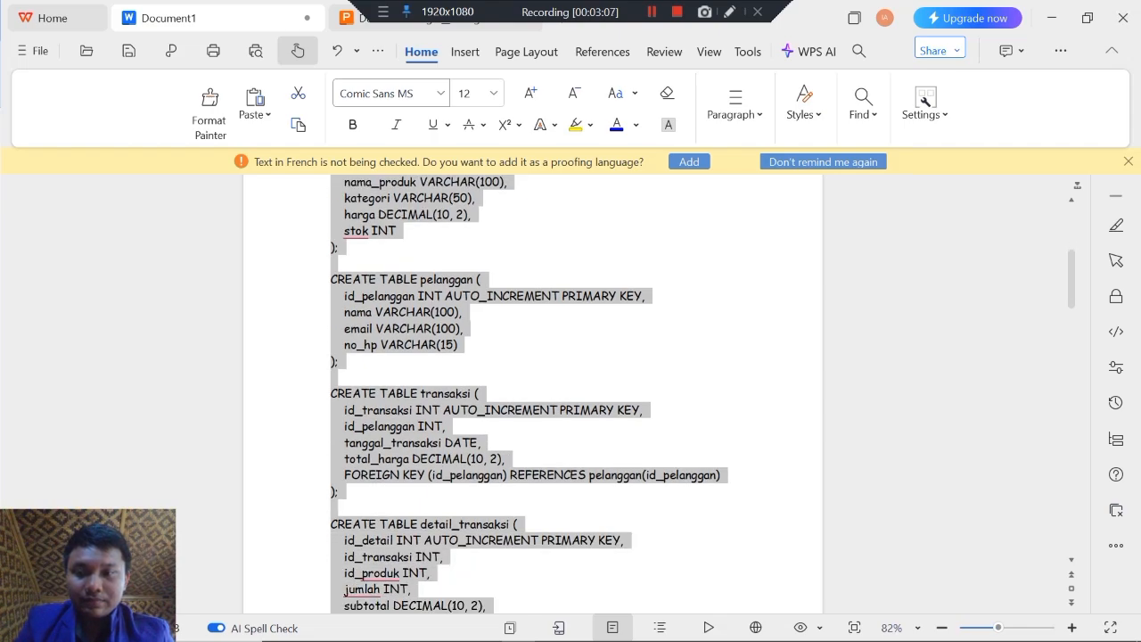
key(shift+Down)
key(shift+Down)
key(shift+Down)
key(shift+Down)
key(shift+Down)
key(shift+Down)
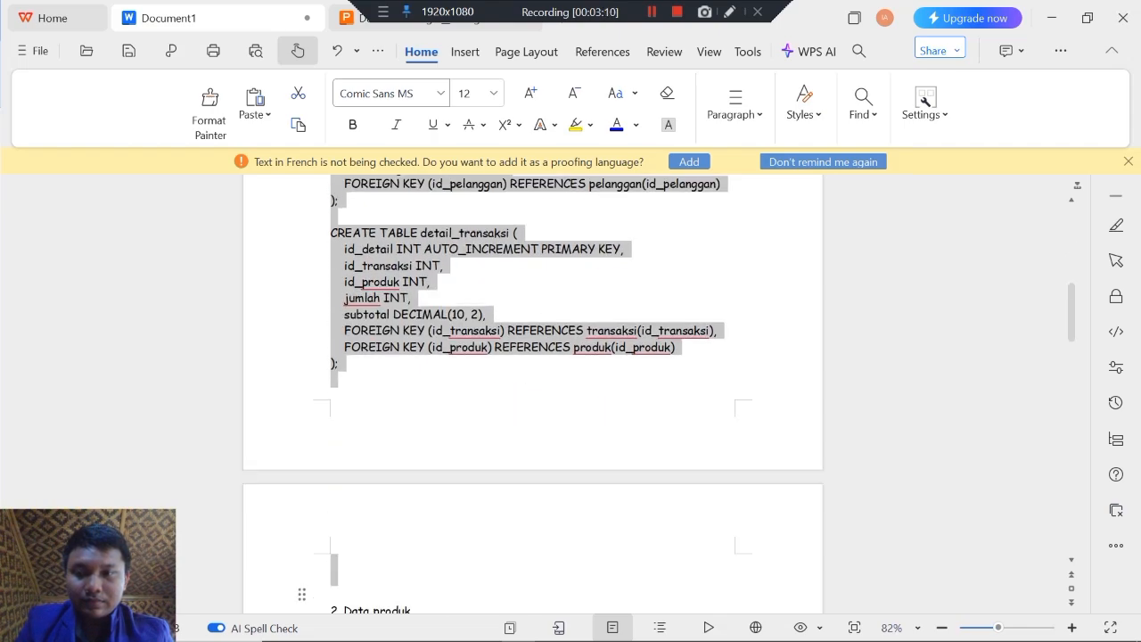
key(shift+Down)
key(shift+Down)
key(shift+Down)
key(shift+Down)
key(shift+Down)
key(shift+Down)
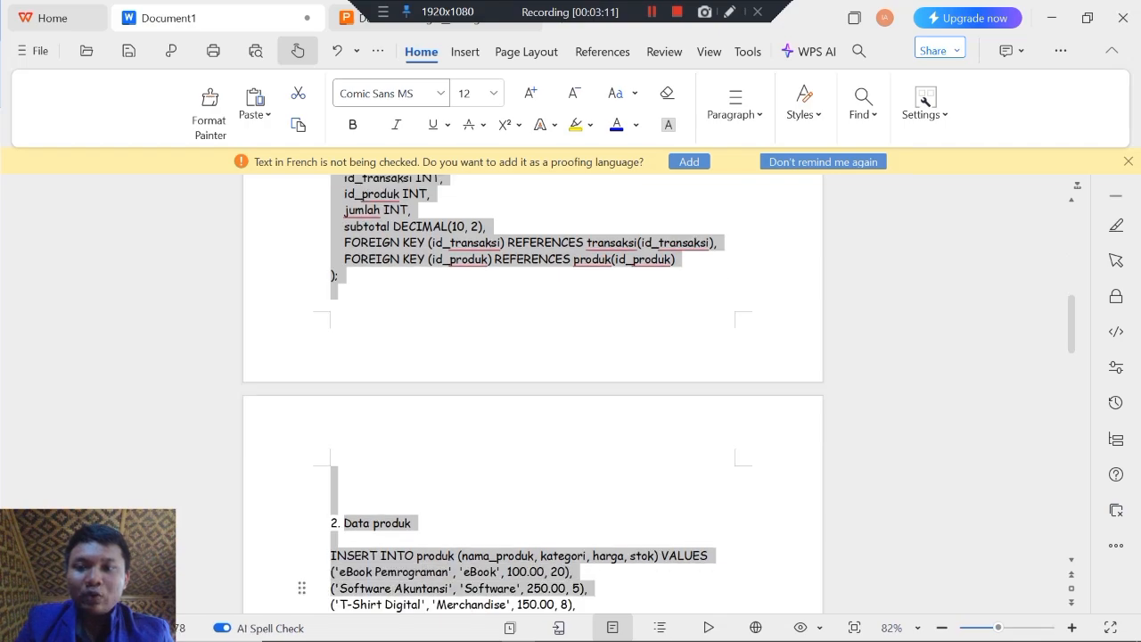
key(shift+Down)
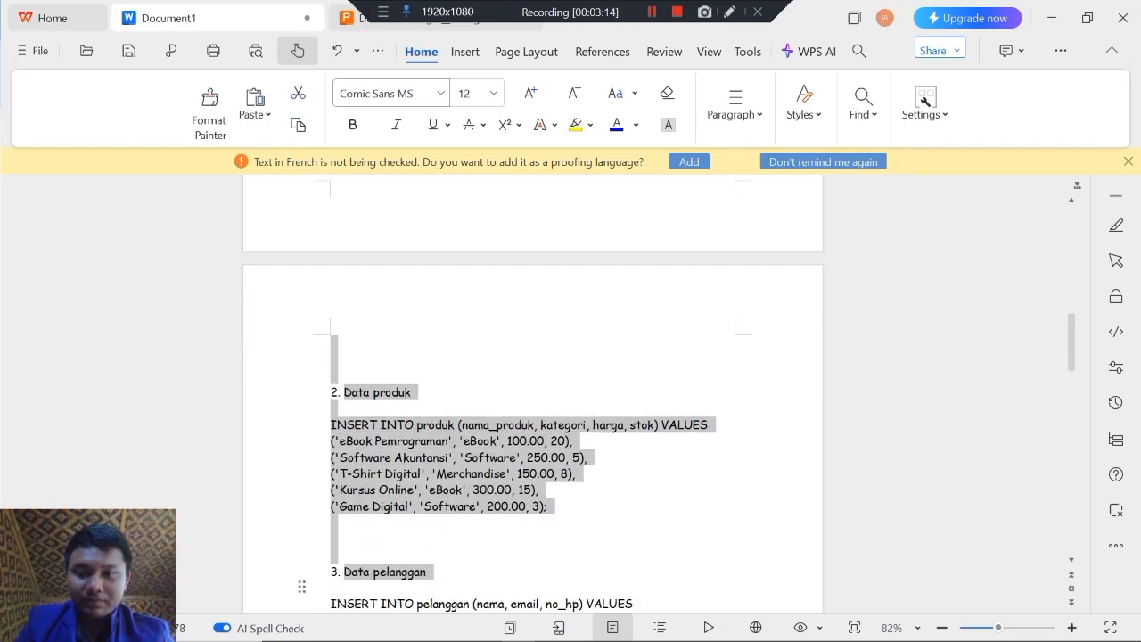
key(shift+Down)
key(shift+Down)
key(shift+Down)
key(shift+Down)
key(shift+Down)
key(shift+Down)
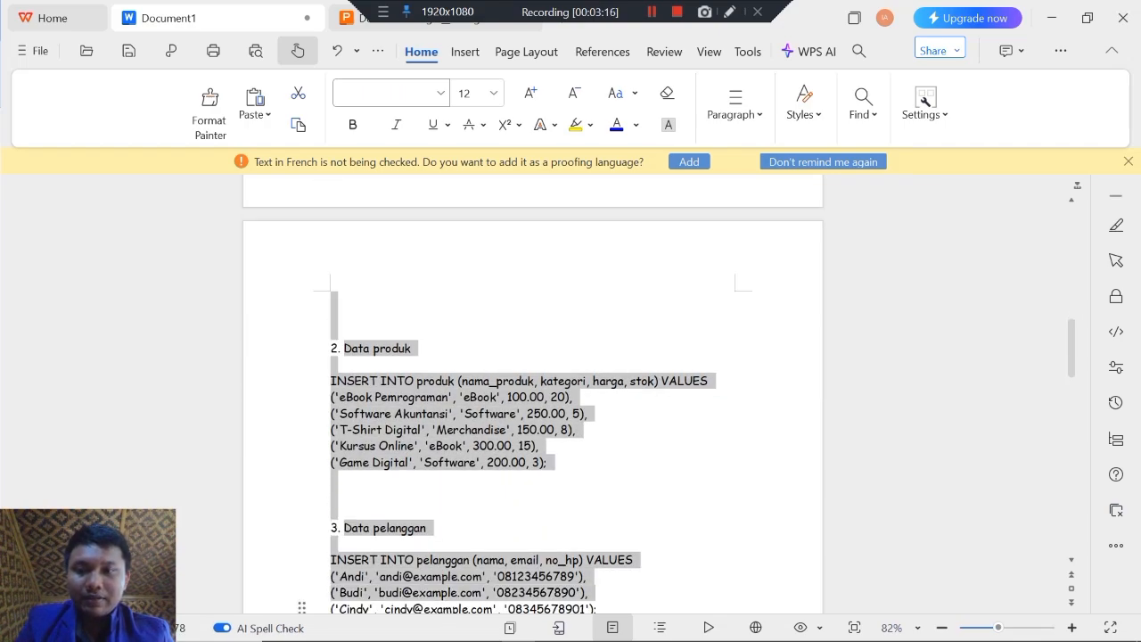
key(shift+Down)
key(shift+Down)
key(shift+Down)
key(shift+Down)
key(shift+Down)
key(shift+Down)
key(shift+Down)
key(shift+Down)
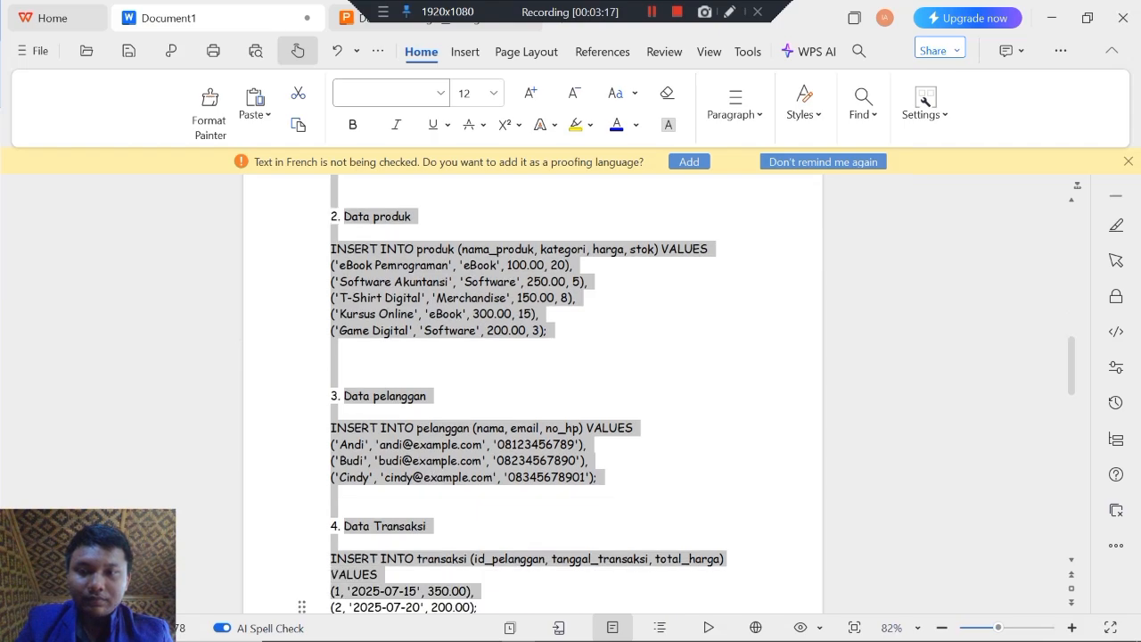
key(shift+Down)
key(shift+Down)
key(shift+Down)
key(shift+Down)
key(shift+Down)
key(shift+Down)
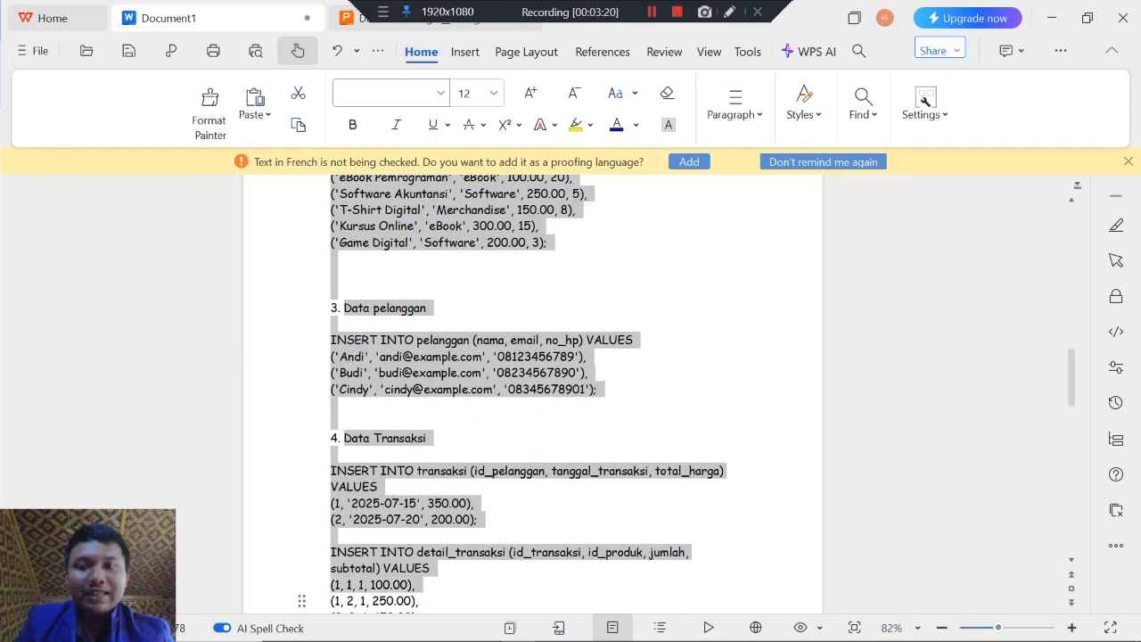
key(shift+Down)
key(shift+Down)
key(shift+Down)
key(shift+Down)
key(shift+Down)
key(shift+Down)
key(shift+Down)
key(shift+Down)
key(shift+Down)
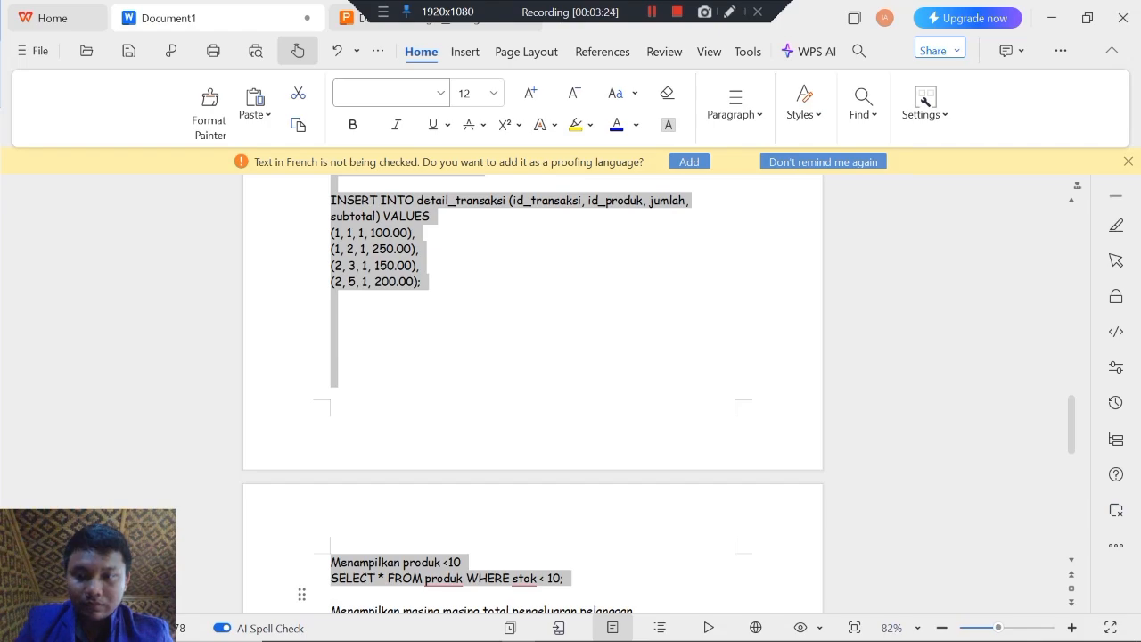
key(shift+Up)
key(shift+Up)
key(shift+Up)
key(shift+Up)
key(shift+Up)
key(shift+Up)
key(shift+Up)
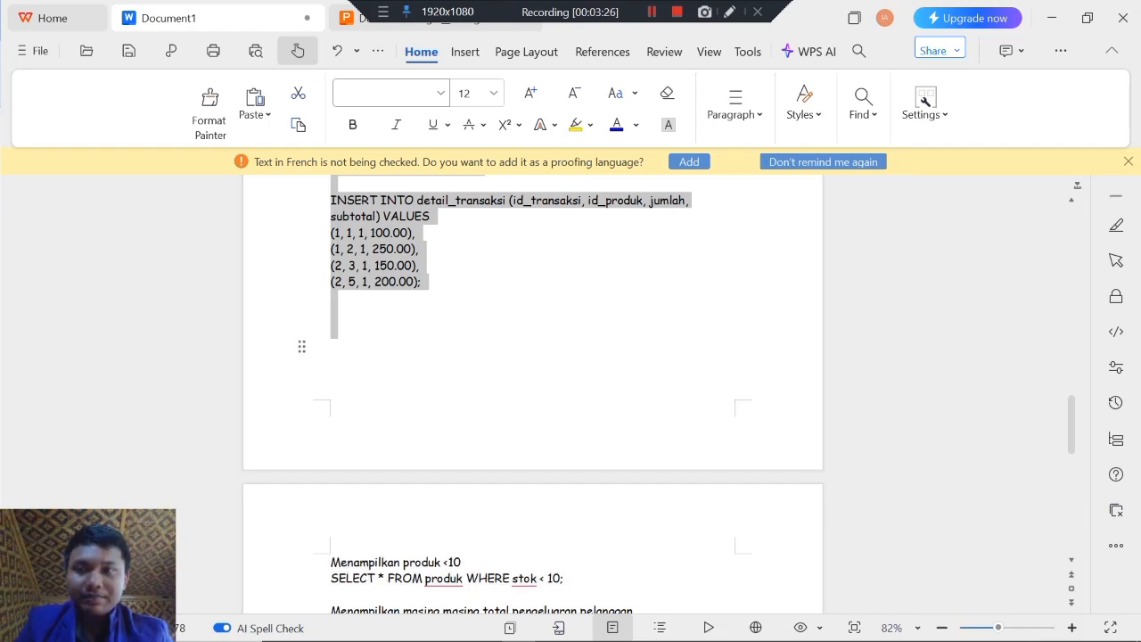
key(shift+Up)
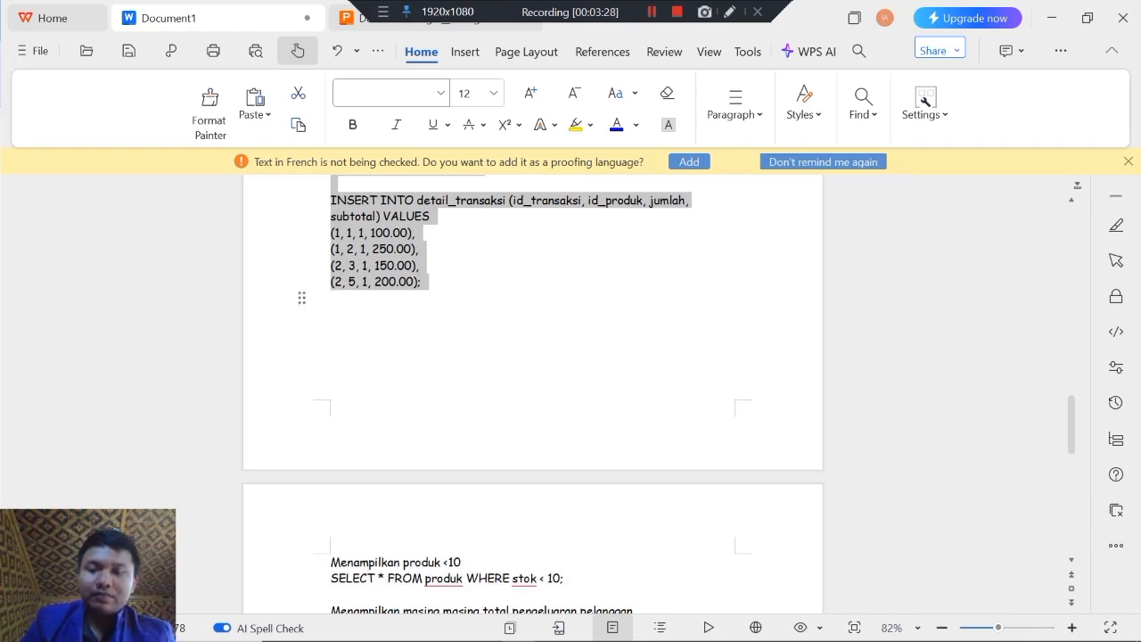
Step: Switch to phpMyAdmin, paste the copied SQL into the godigital_db query editor, and delete the "4.Data Transaksi" heading from it
key(alt+Tab)
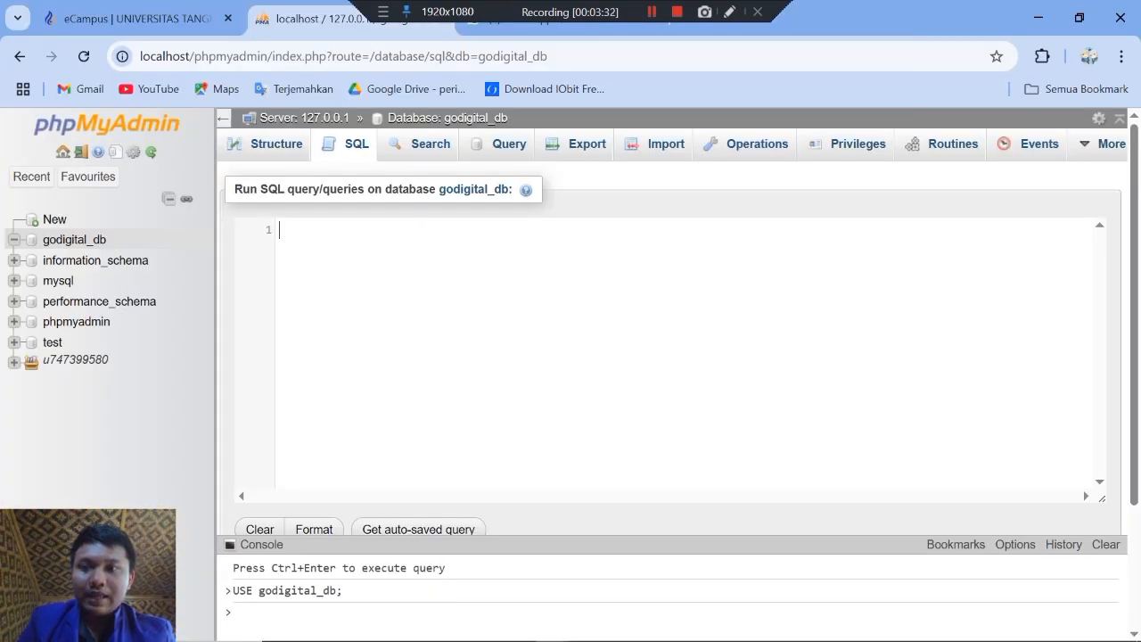
key(ctrl+v)
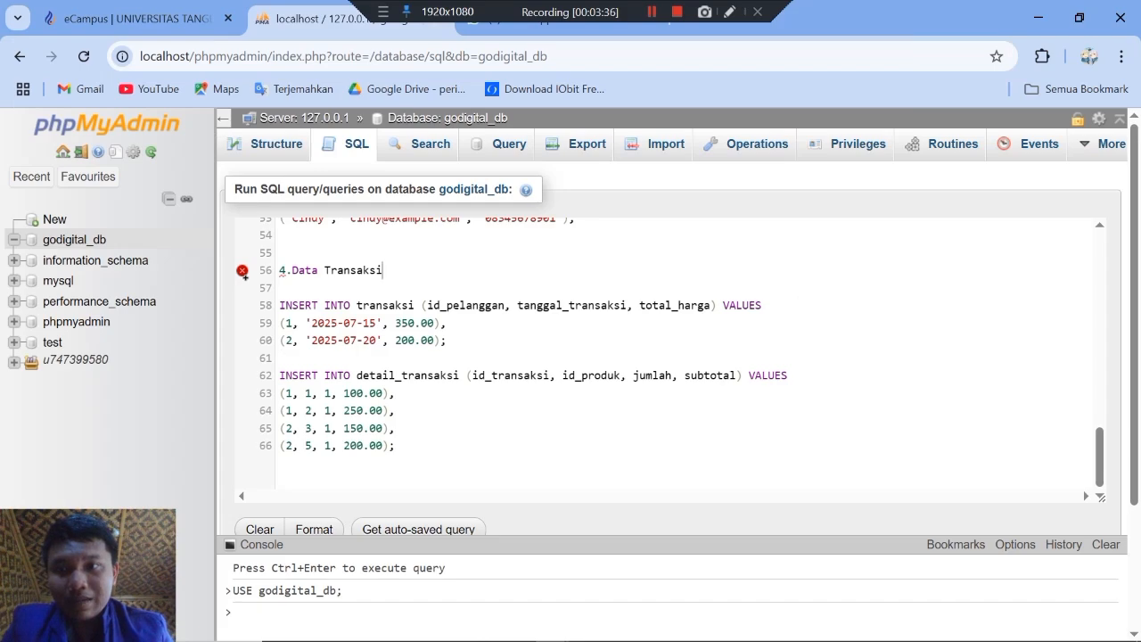
key(BackSpace)
key(BackSpace)
key(BackSpace)
key(BackSpace)
key(BackSpace)
key(BackSpace)
key(BackSpace)
key(BackSpace)
key(BackSpace)
key(BackSpace)
key(BackSpace)
key(BackSpace)
key(BackSpace)
key(BackSpace)
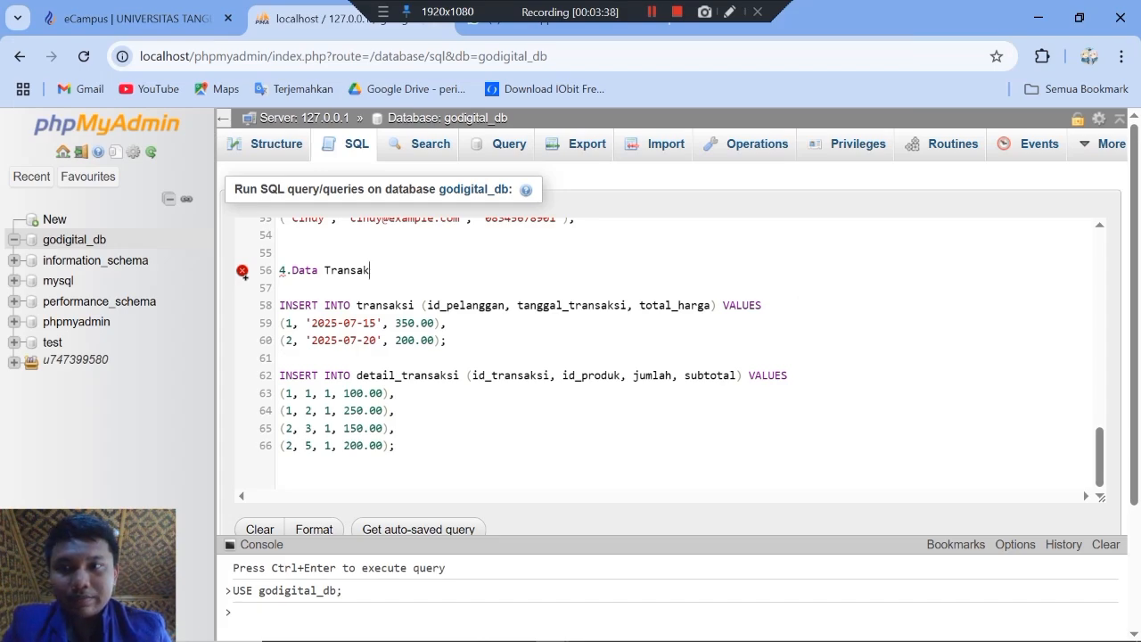
key(BackSpace)
key(BackSpace)
key(BackSpace)
key(BackSpace)
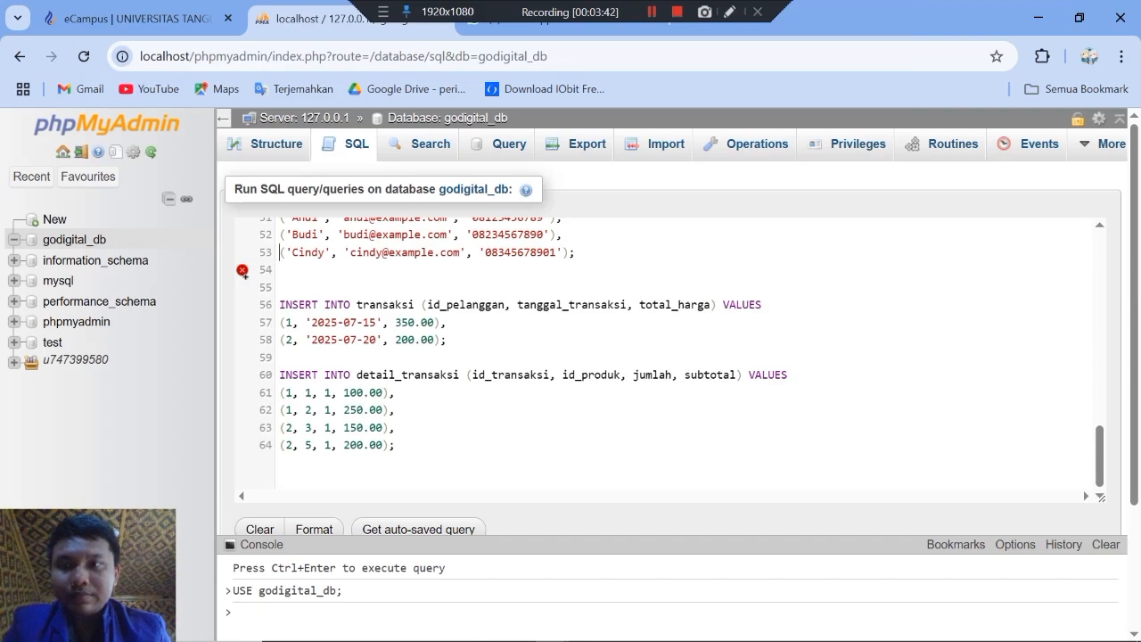
Step: Delete the "3.Data pelanggan" and "2.Data produk" heading lines from the pasted SQL
key(Up)
key(Up)
key(Up)
key(Up)
key(Up)
key(shift+Down)
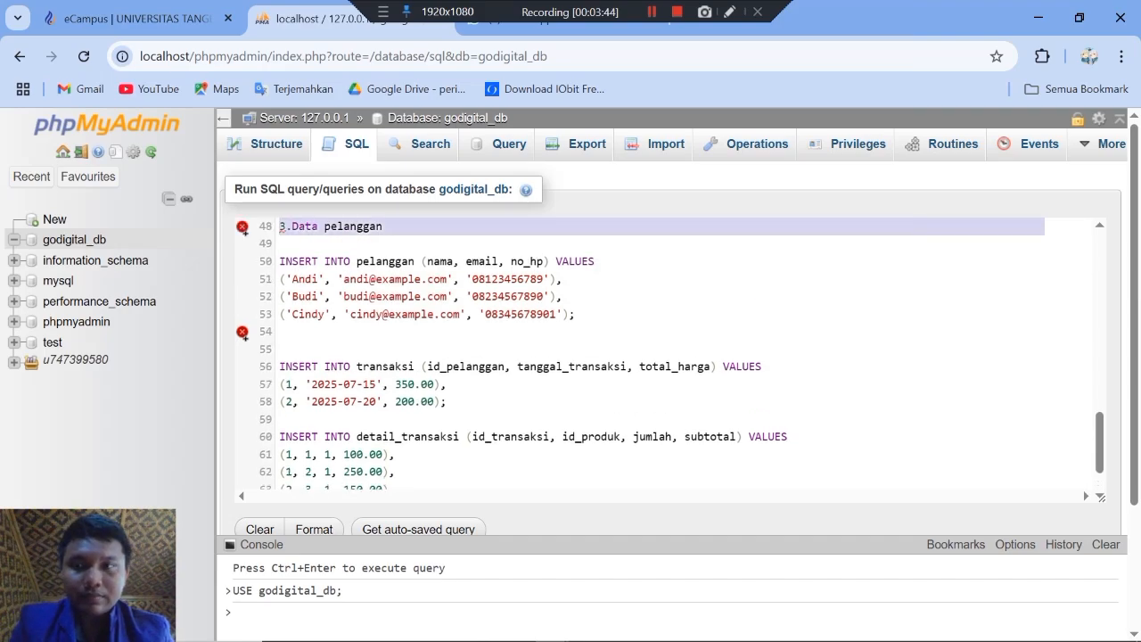
key(BackSpace)
key(Up)
key(Up)
key(Up)
key(Up)
key(Up)
key(Up)
key(Up)
key(Up)
key(Up)
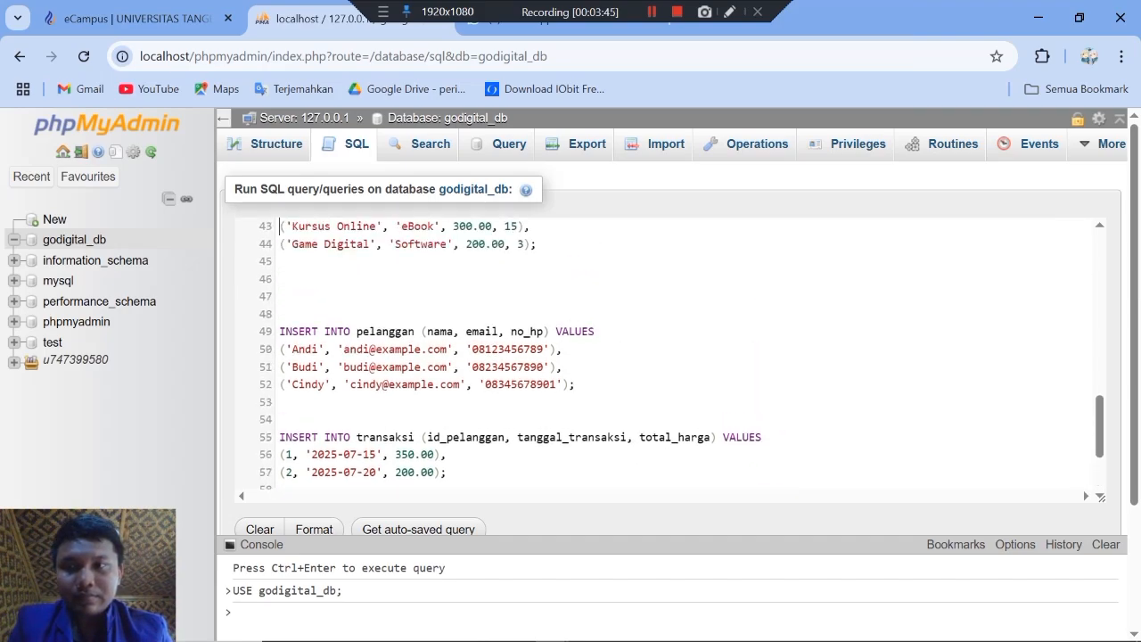
key(Up)
key(Up)
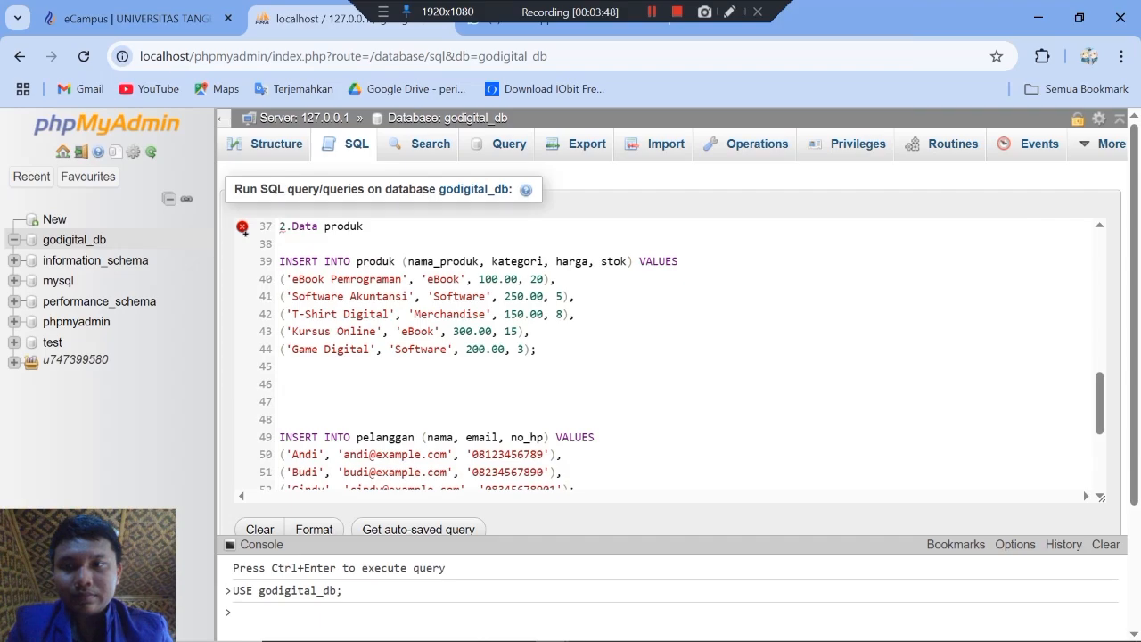
key(shift+Down)
key(Delete)
Step: Check the whole script for leftover non-SQL lines, from CREATE TABLE produk to the final INSERT INTO detail_transaksi
key(Up)
key(Up)
key(Up)
key(Up)
key(Up)
key(Up)
key(Up)
key(Up)
key(Up)
key(Up)
key(Up)
key(Up)
key(Up)
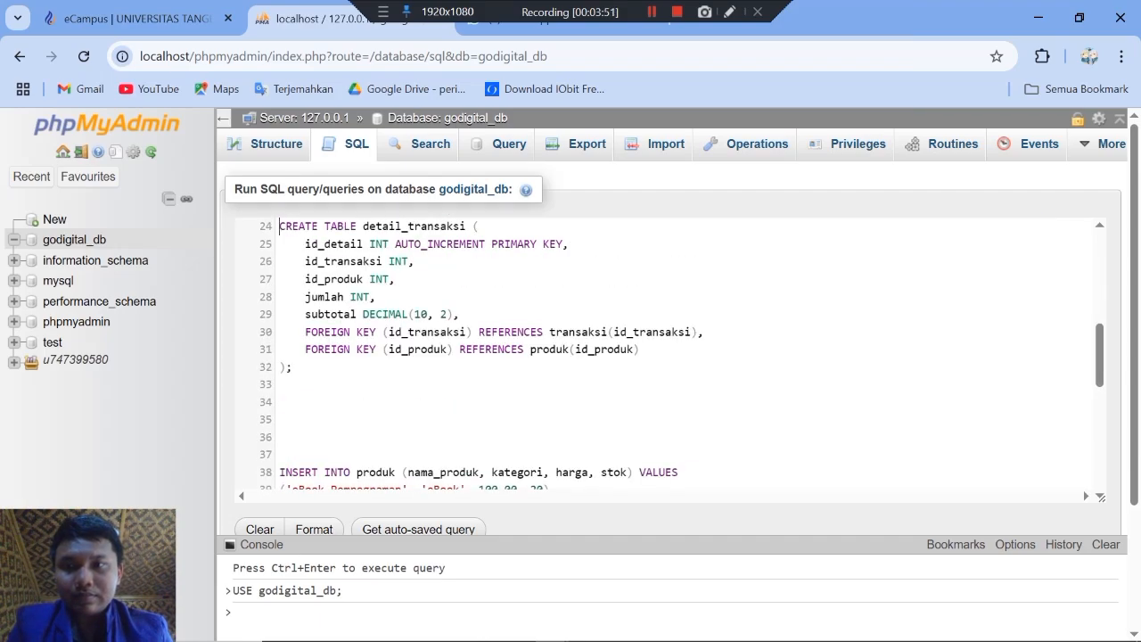
key(Up)
key(Down)
key(Down)
key(Down)
key(Down)
key(Down)
key(Down)
key(Down)
key(Down)
key(Down)
key(Down)
key(Down)
key(Down)
key(Down)
key(Down)
key(Down)
key(Down)
key(Down)
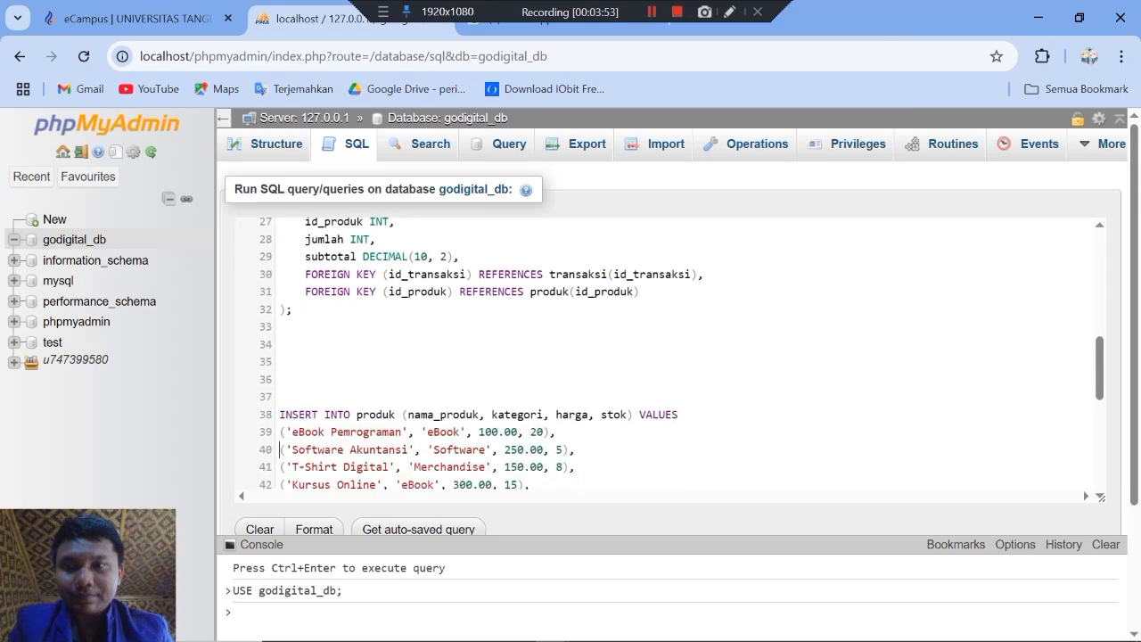
key(Up)
key(Up)
key(Up)
key(Up)
key(Up)
key(Up)
key(Up)
key(Up)
key(Up)
key(Up)
key(Up)
key(Up)
key(Up)
key(Up)
key(Up)
key(Up)
key(Up)
key(Up)
key(Up)
key(Up)
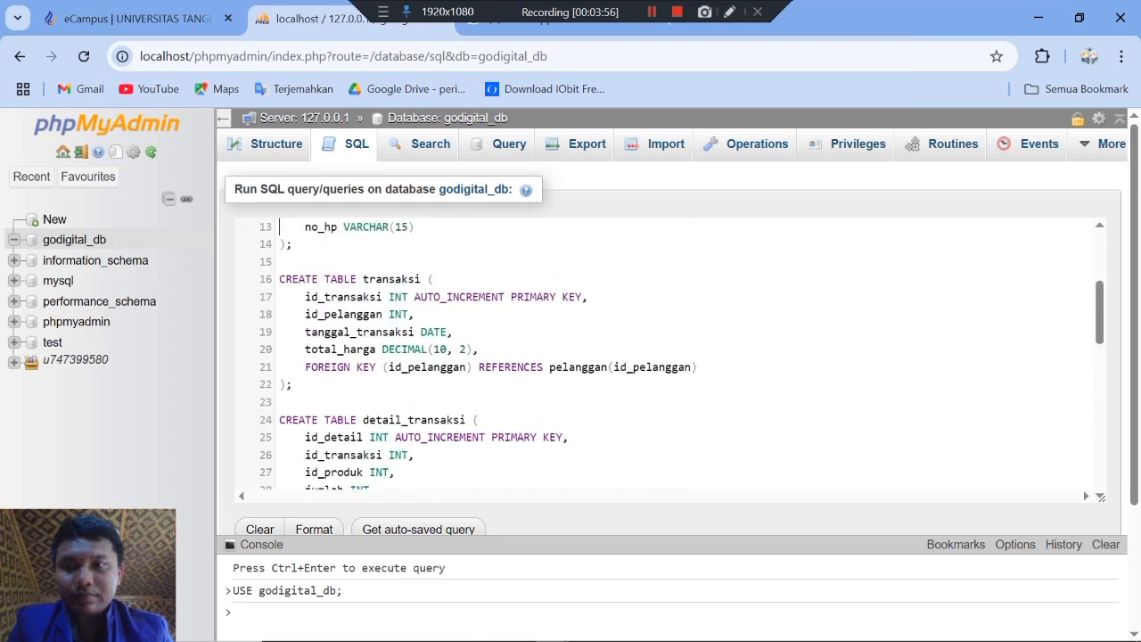
key(Up)
key(Up)
key(Up)
key(Up)
key(Up)
key(Up)
key(Up)
key(Up)
key(Up)
key(Up)
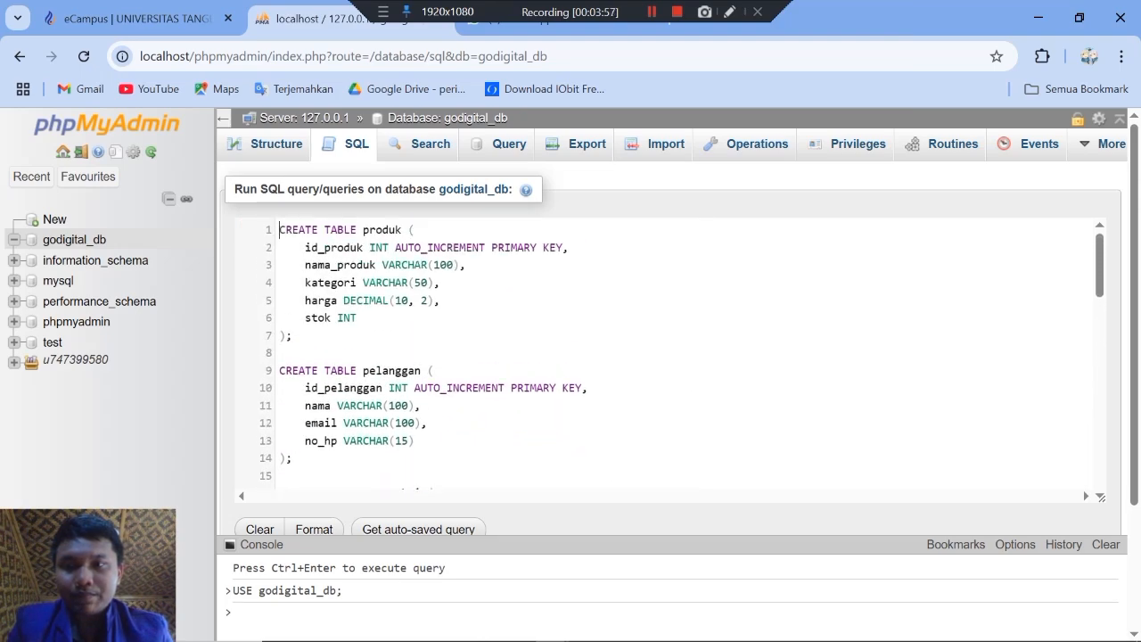
key(Down)
key(Down)
key(Down)
key(Down)
key(Down)
key(Down)
key(Down)
key(Down)
key(Down)
key(Down)
key(Down)
key(Down)
key(Down)
key(Down)
key(Down)
key(Down)
key(Down)
key(Down)
key(Down)
key(Down)
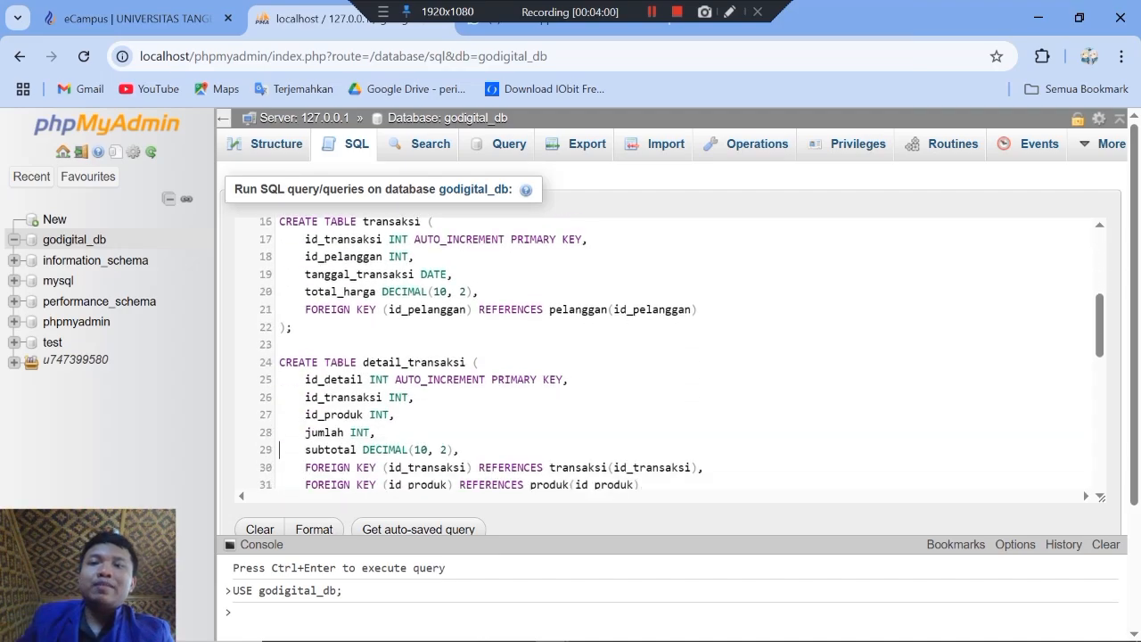
key(Down)
key(Down)
key(Down)
key(Down)
key(Down)
key(Down)
key(Down)
key(Down)
key(Down)
key(Down)
key(Down)
key(Down)
key(Down)
key(Down)
key(Down)
key(Down)
key(Down)
key(Down)
key(Down)
key(Down)
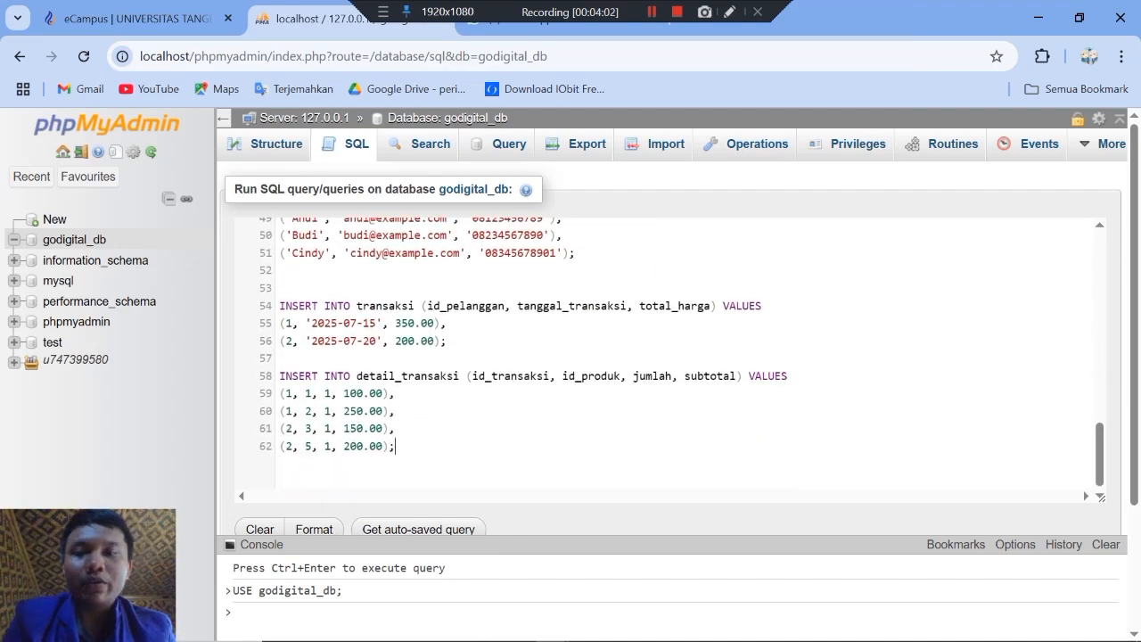
Step: Run the table creation and data insertion script on godigital_db, and open the detail_transaksi table to browse its rows
scroll(668, 356, down, 3)
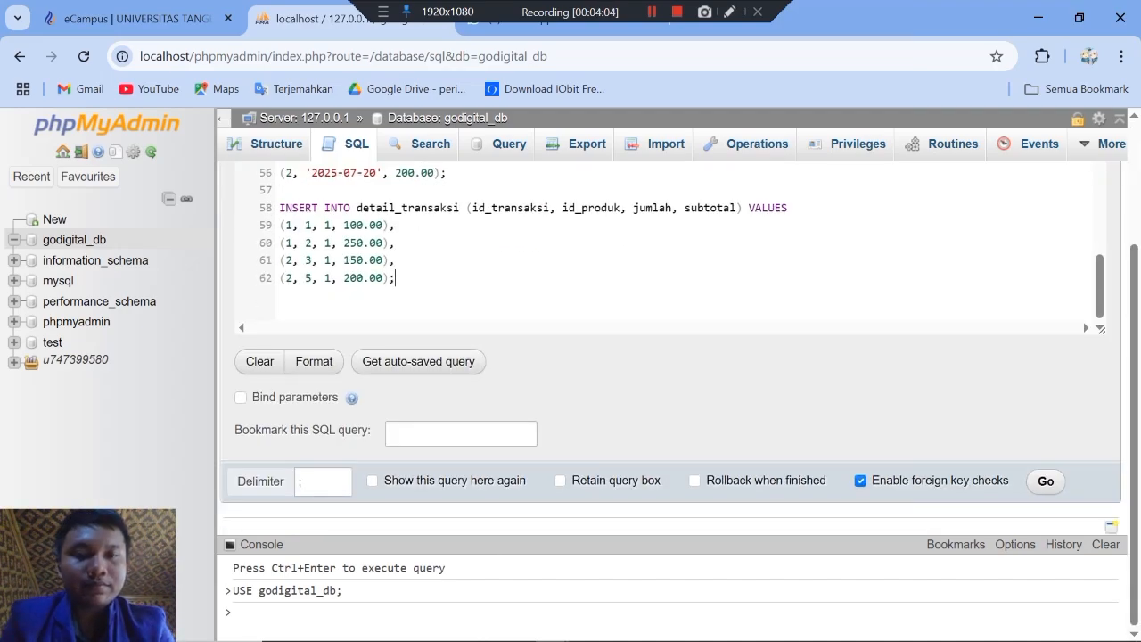
click(1046, 481)
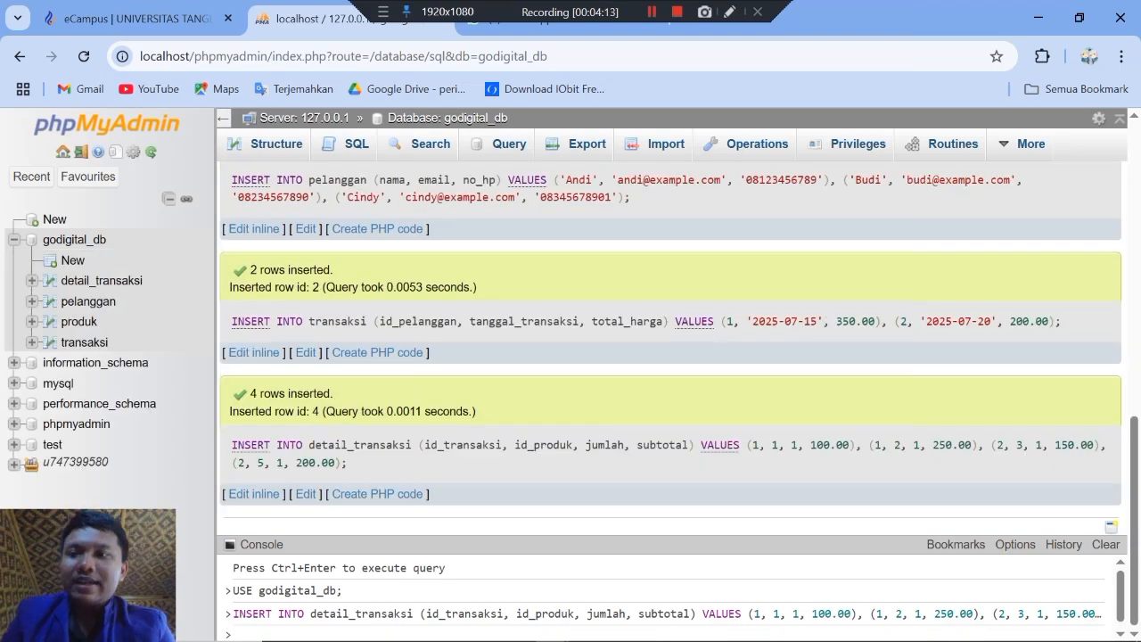
scroll(671, 348, up, 3)
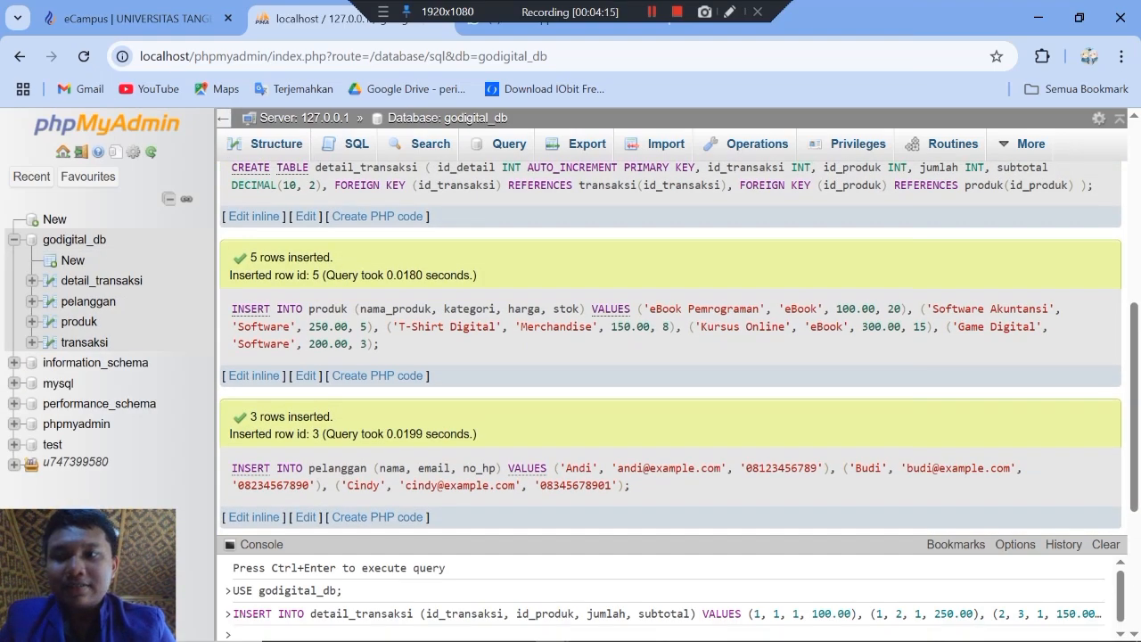
click(100, 280)
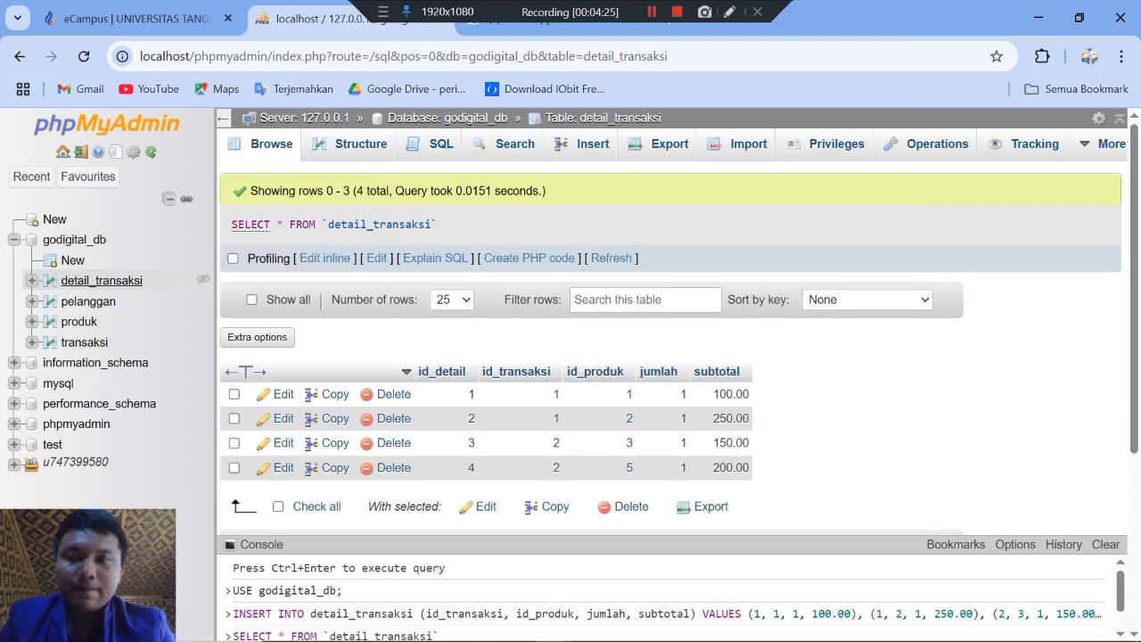
Step: Check the rows of the detail_transaksi, pelanggan, transaksi and produk tables in godigital_db
scroll(680, 329, down, 1)
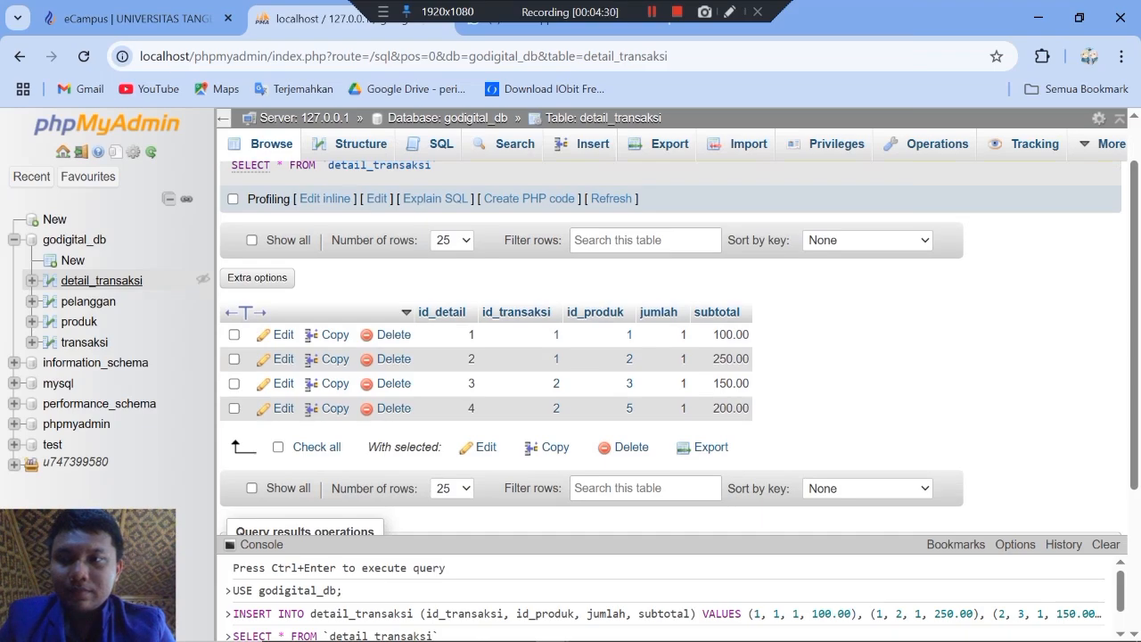
click(89, 302)
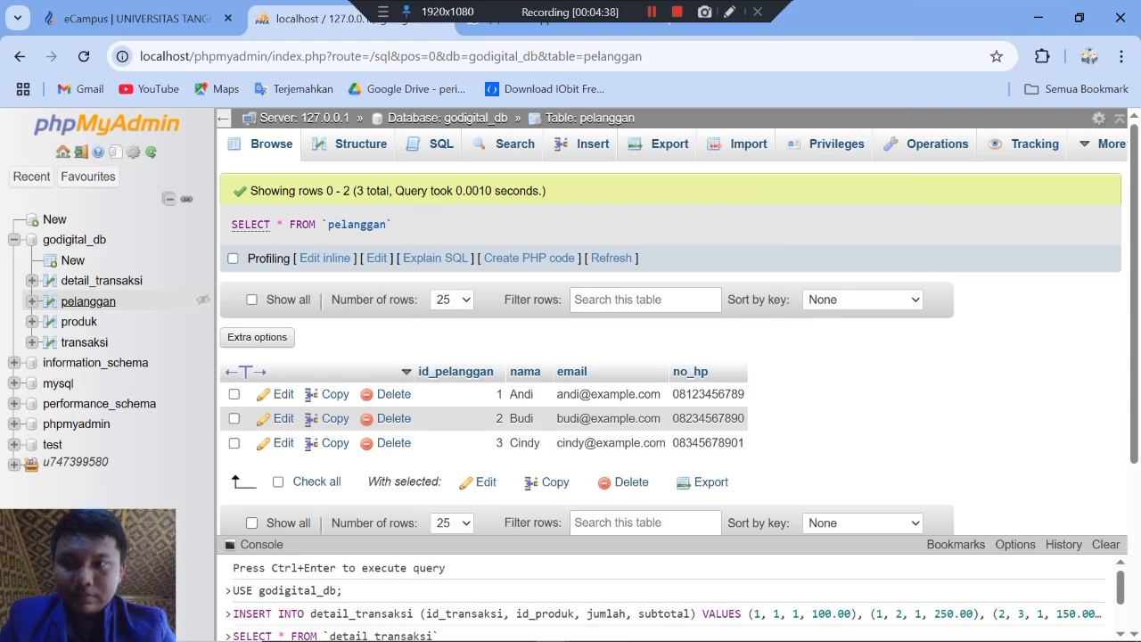
click(84, 342)
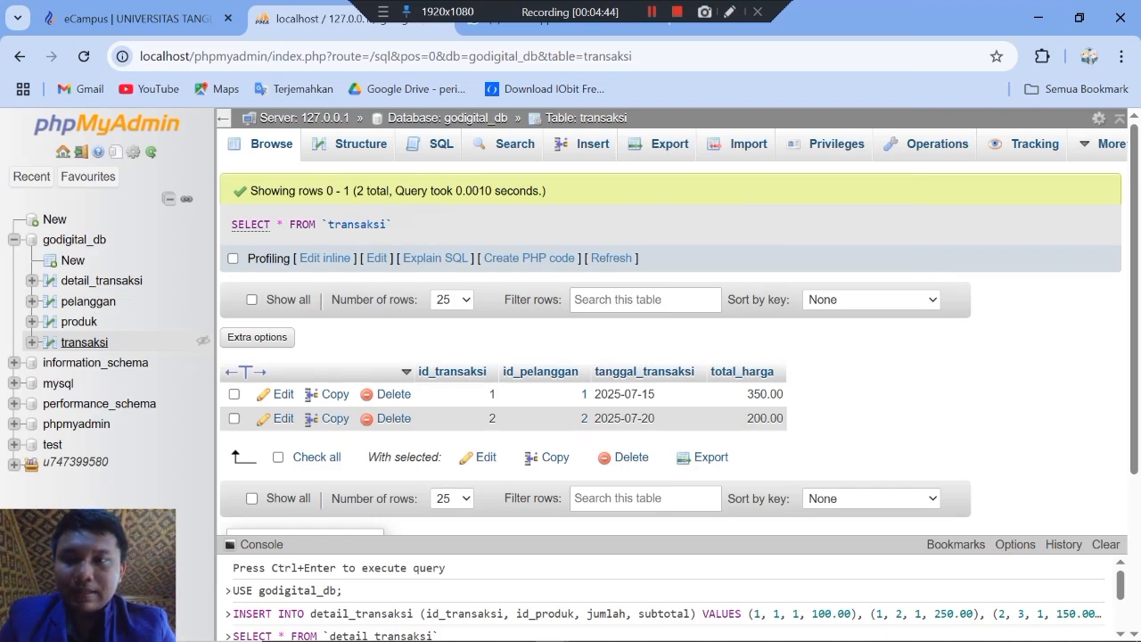
click(79, 321)
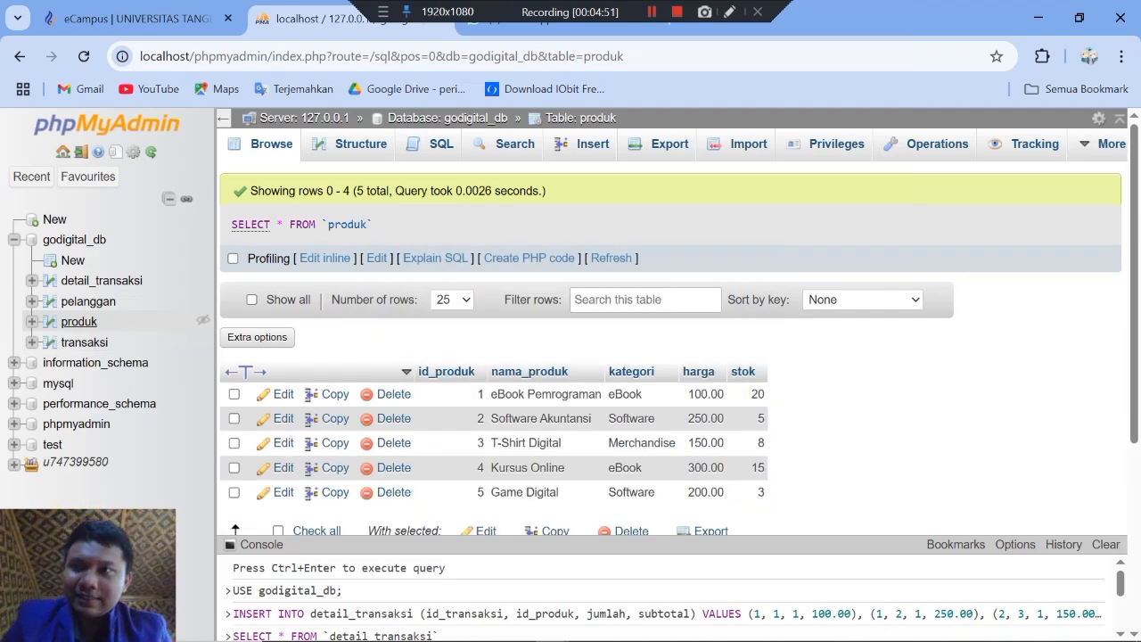
Step: Switch to the eCampus exam page and read the five query tasks in section C, Query SQL
click(135, 18)
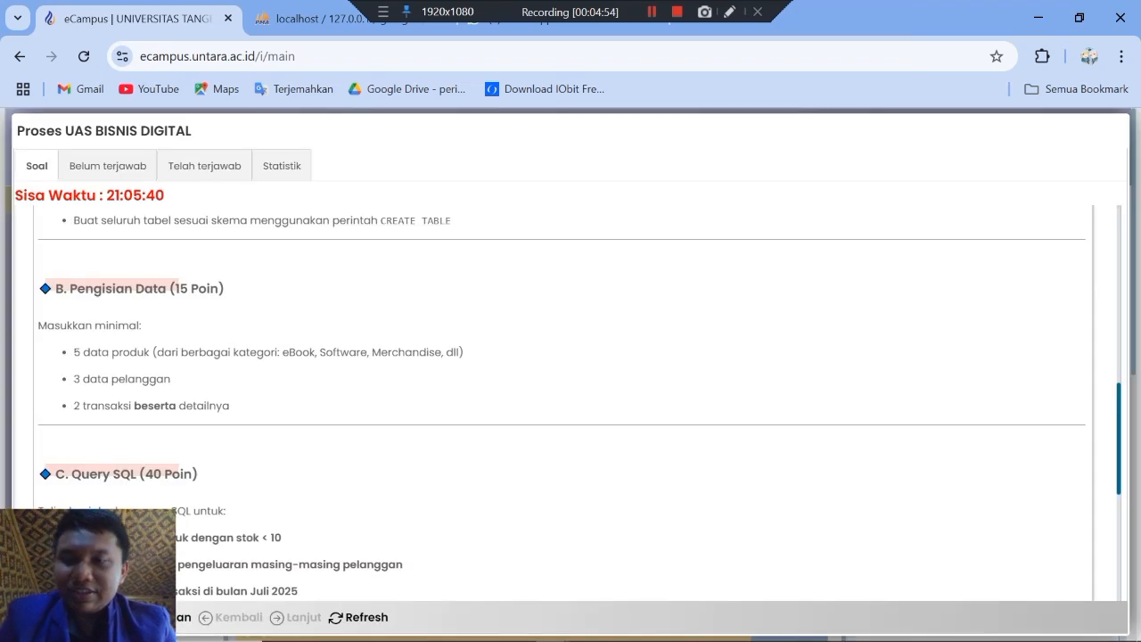
scroll(566, 402, down, 3)
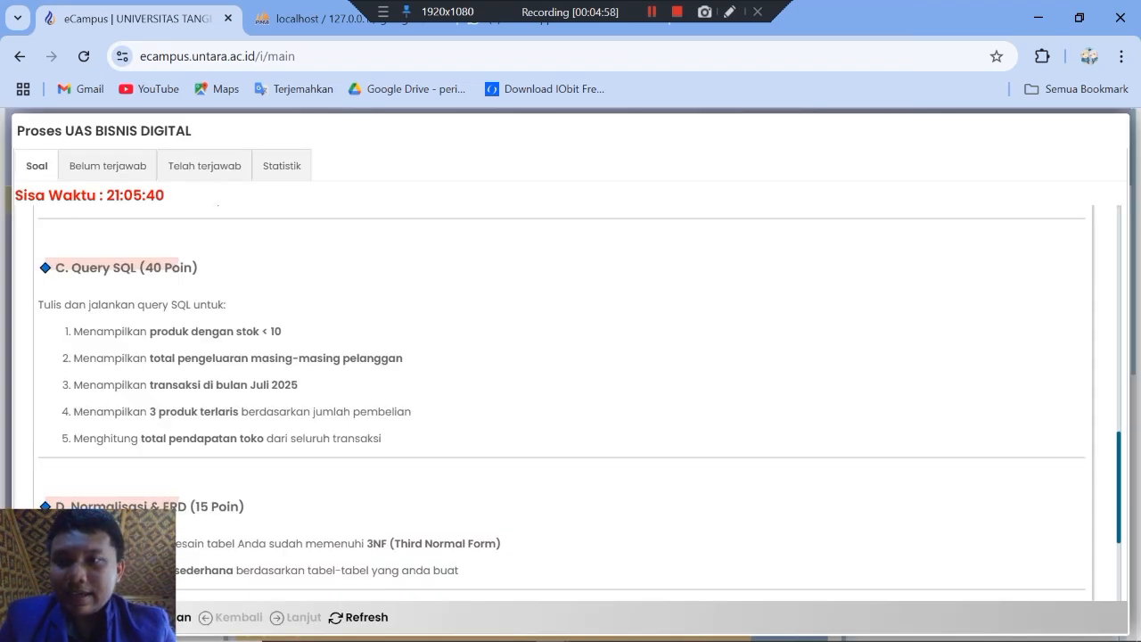
scroll(580, 404, down, 1)
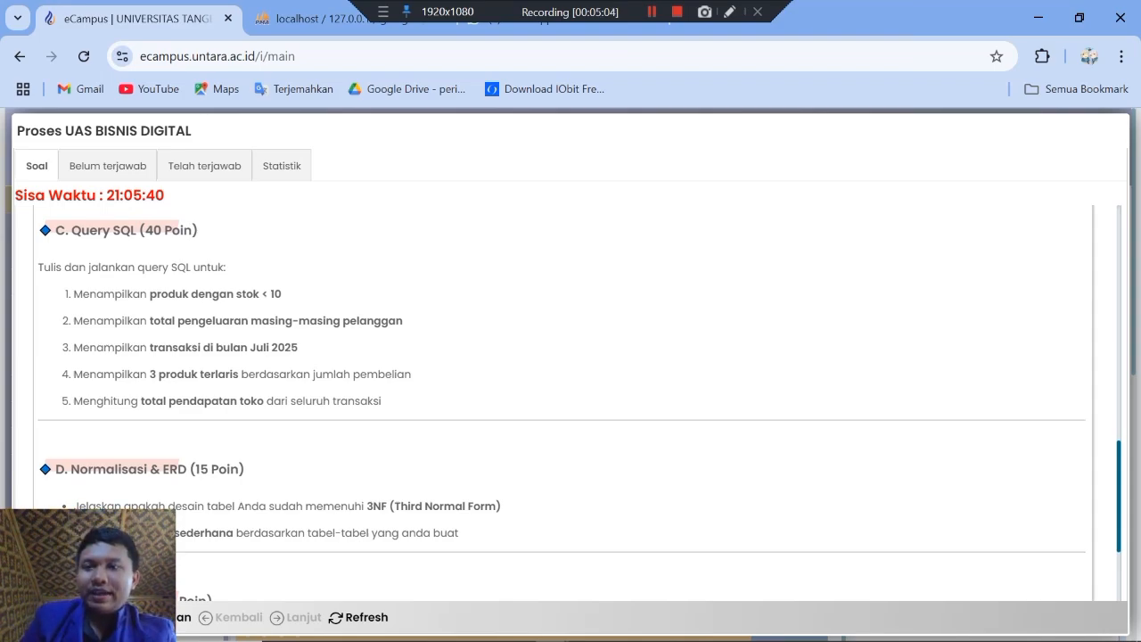
Step: Switch to the WPS document and select the query SELECT * FROM produk WHERE stok < 10; for copying
key(alt+Tab)
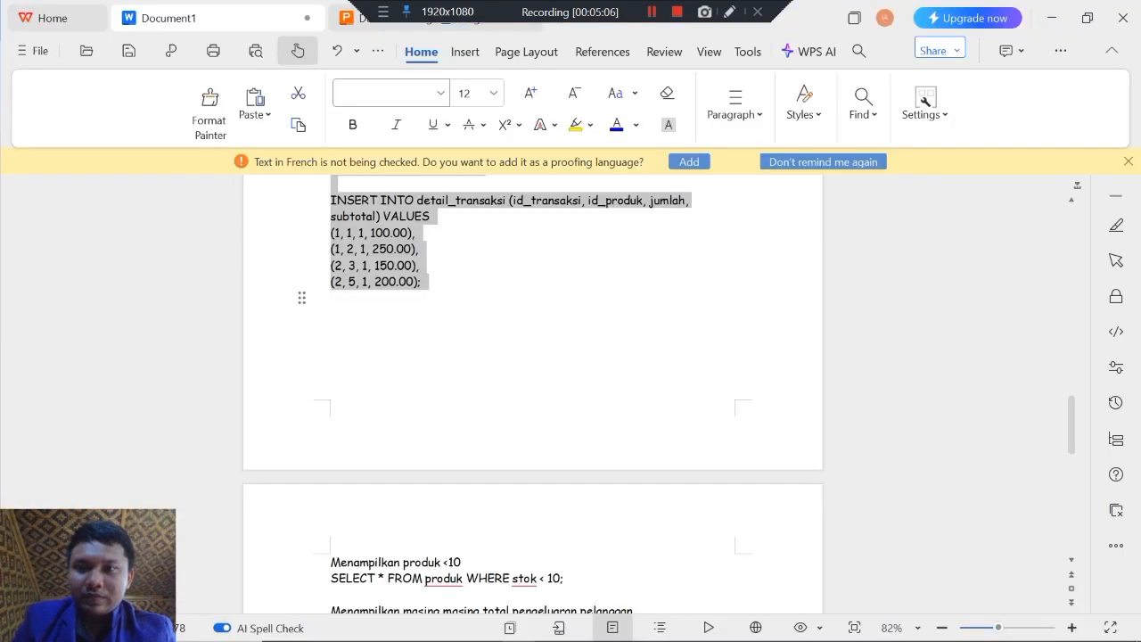
click(331, 314)
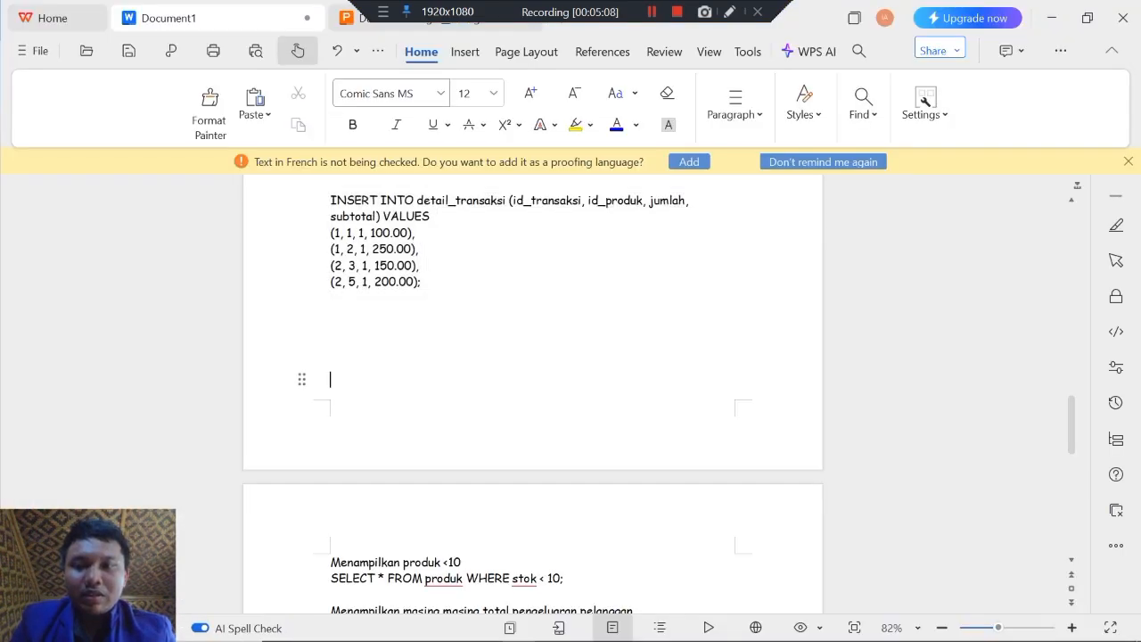
scroll(331, 384, down, 2)
key(Up)
key(Up)
key(Up)
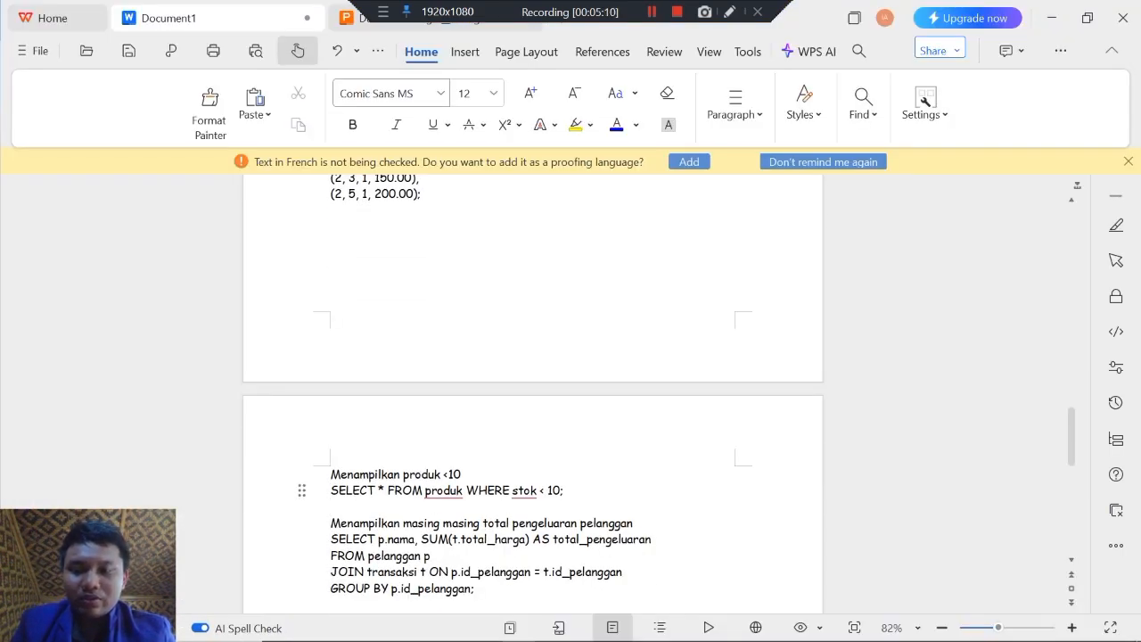
key(shift+Down)
key(ctrl+c)
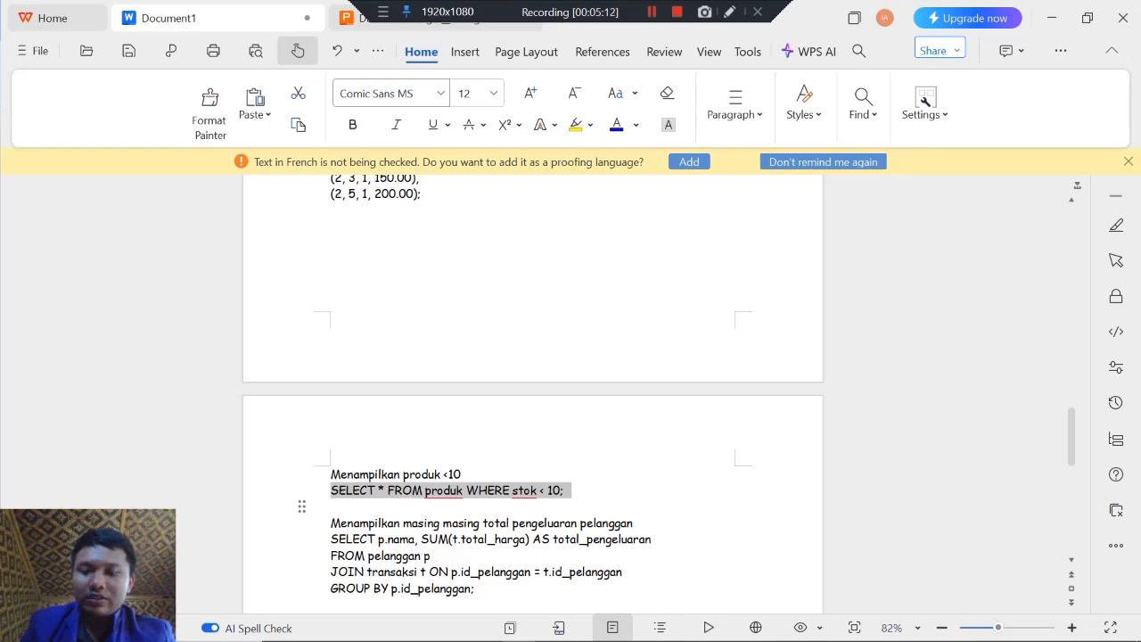
Step: Switch back to phpMyAdmin and browse the produk table, comparing it with the stock query in the WPS document
key(alt+Tab)
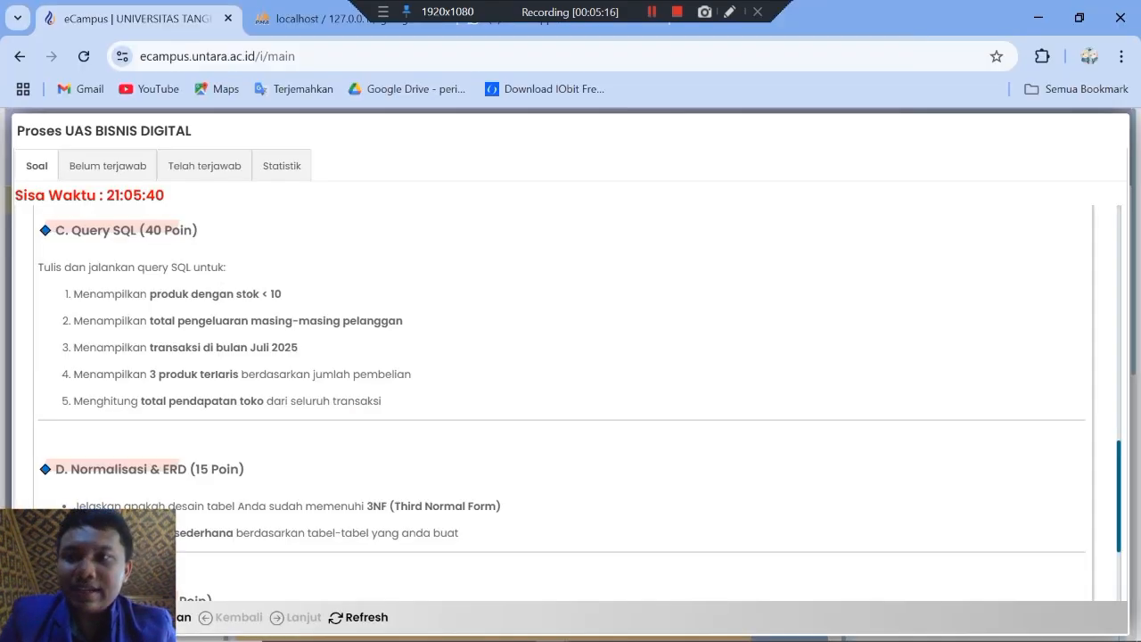
key(ctrl+Tab)
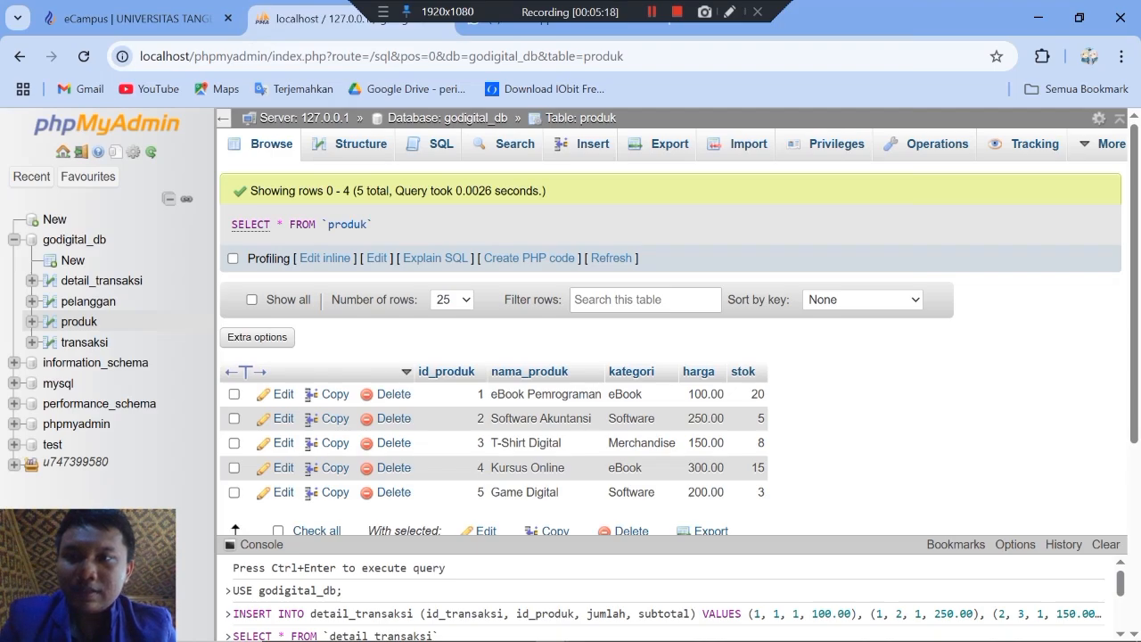
click(74, 240)
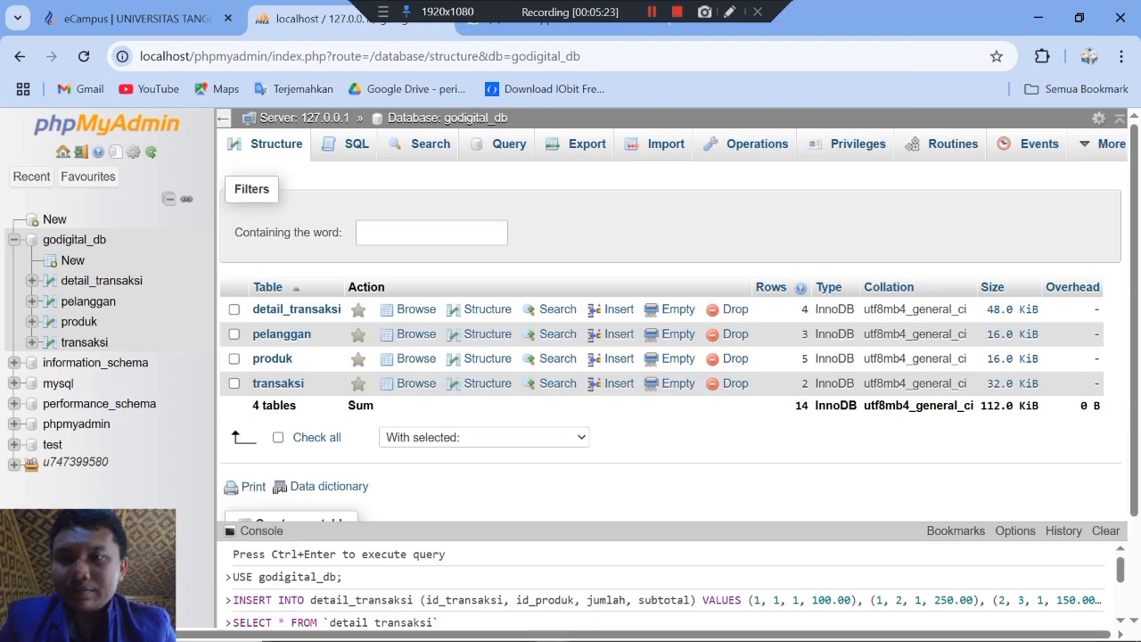
click(78, 321)
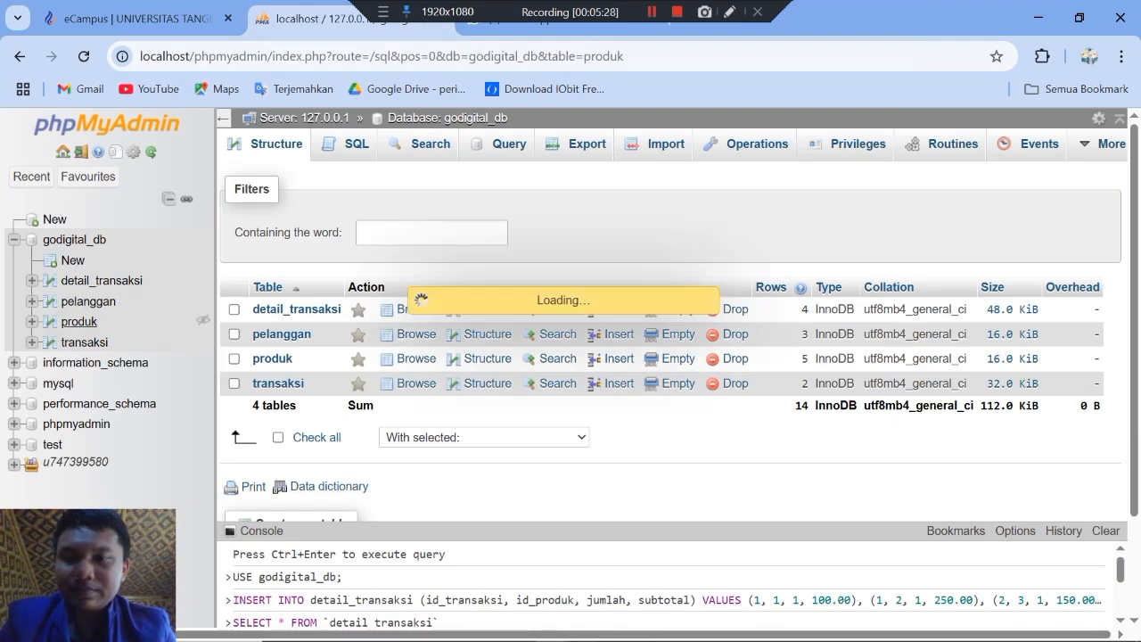
key(alt+Tab)
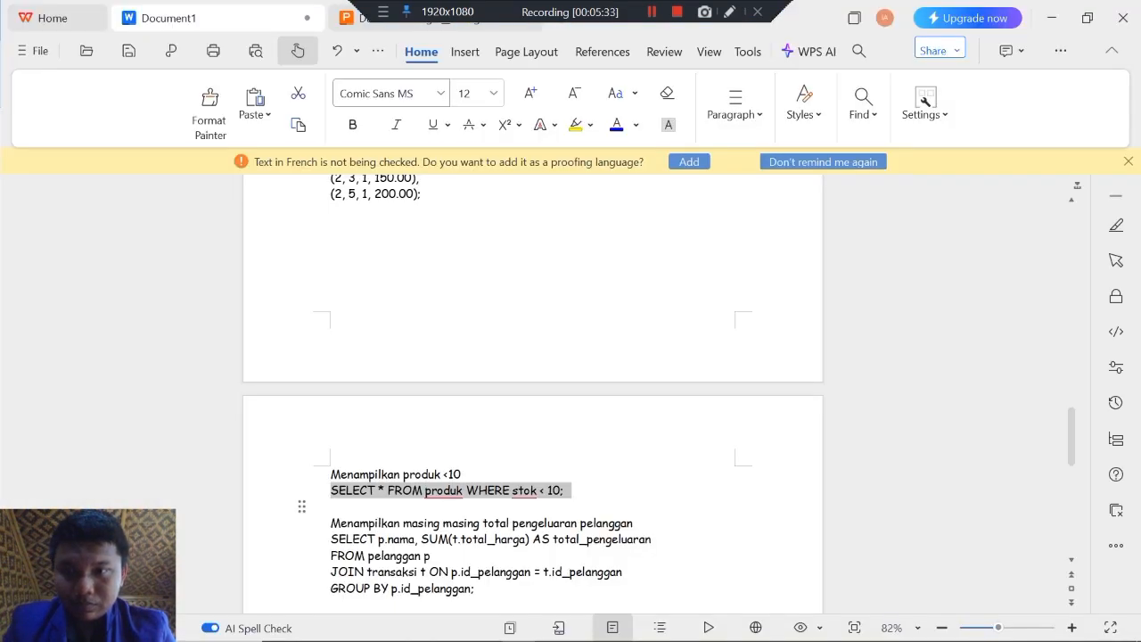
key(alt+Tab)
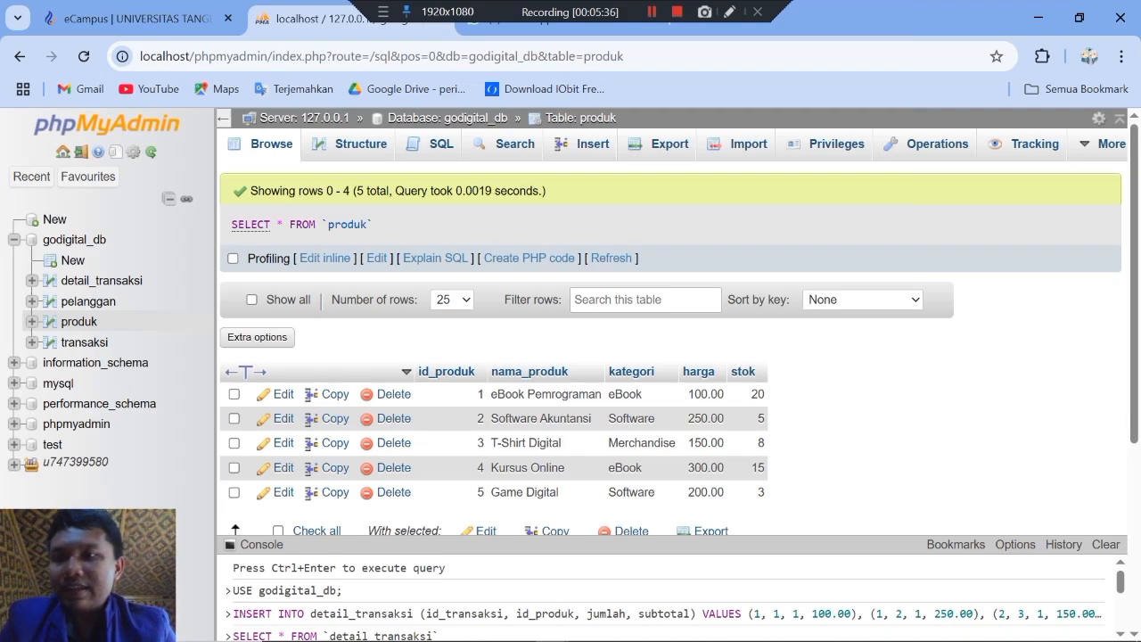
Step: Paste SELECT * FROM produk WHERE stok < 10; into the godigital_db query editor, run it, and review the resulting rows
click(74, 240)
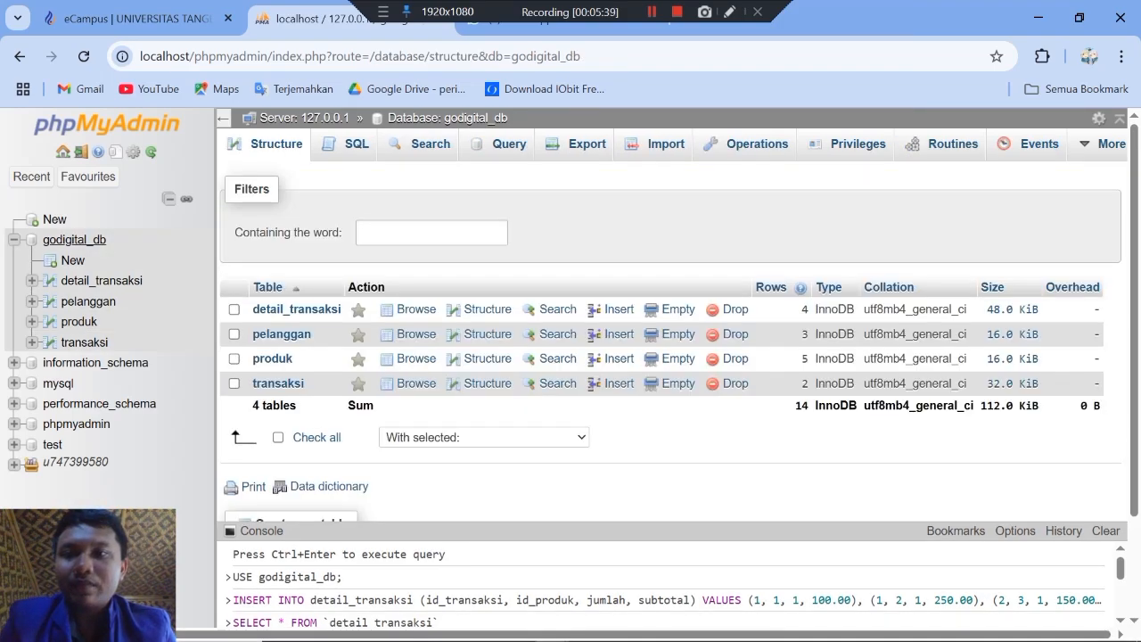
click(356, 144)
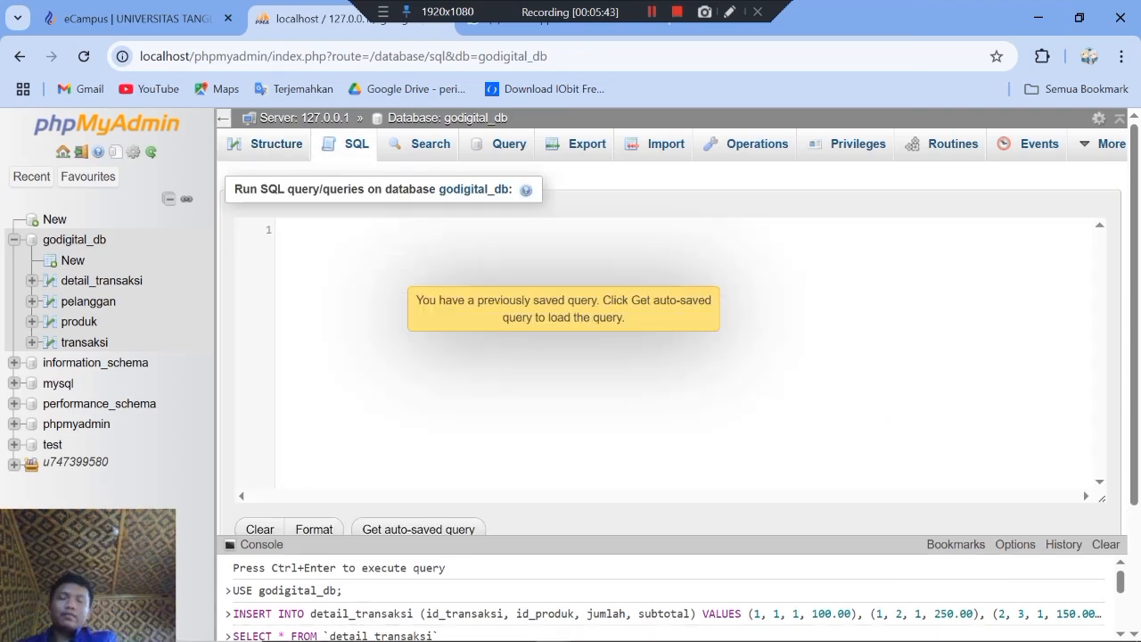
click(280, 230)
key(ctrl+v)
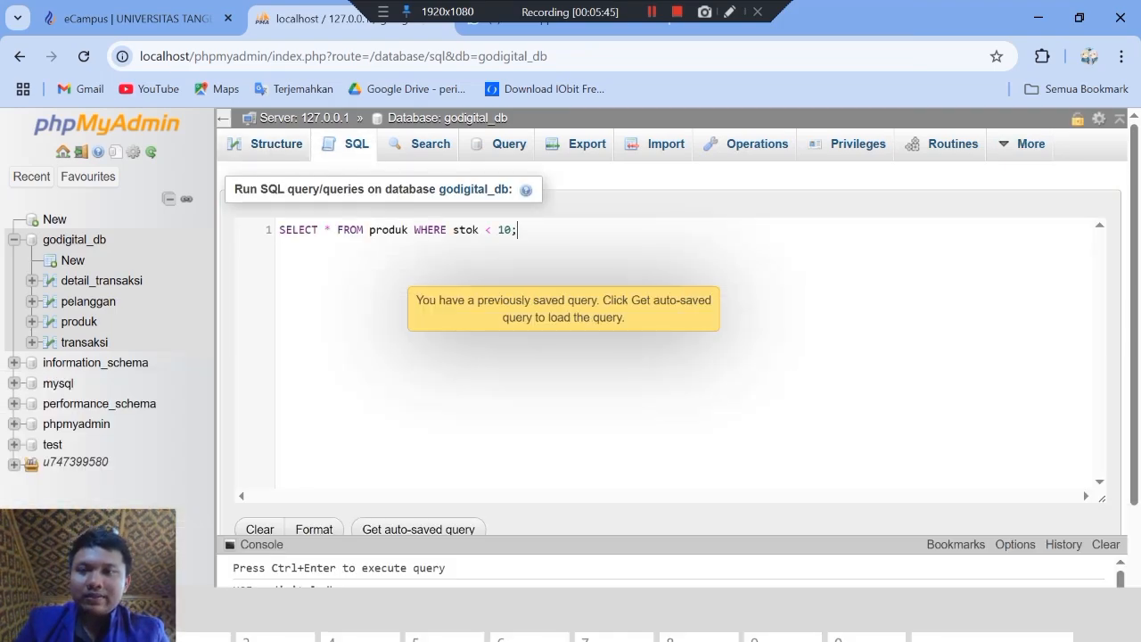
scroll(668, 357, down, 3)
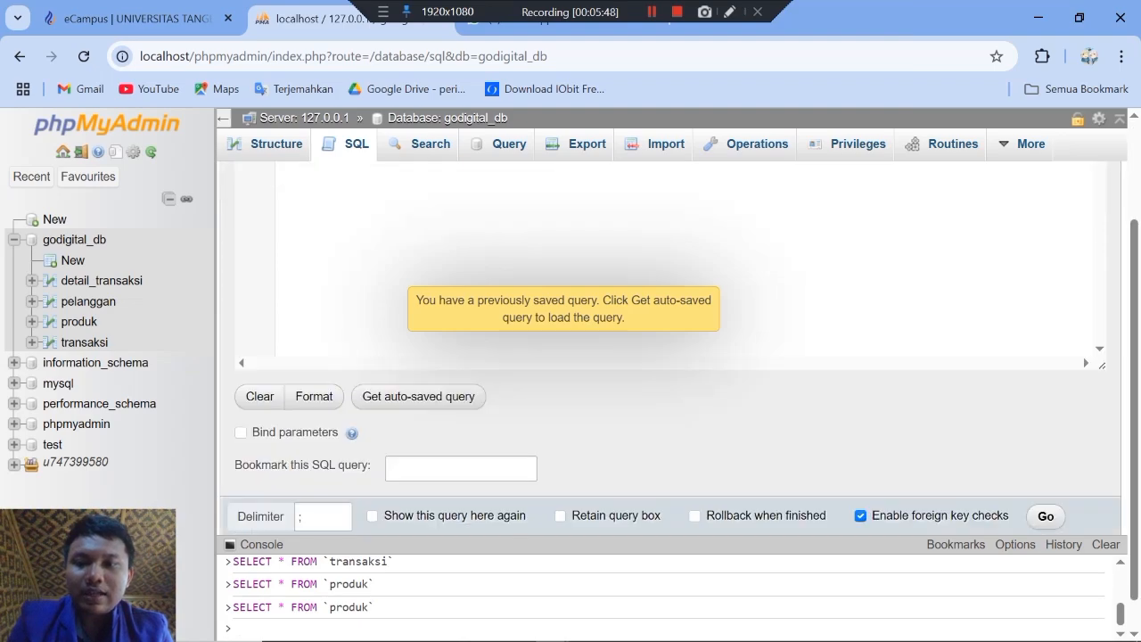
scroll(669, 356, down, 1)
click(1046, 481)
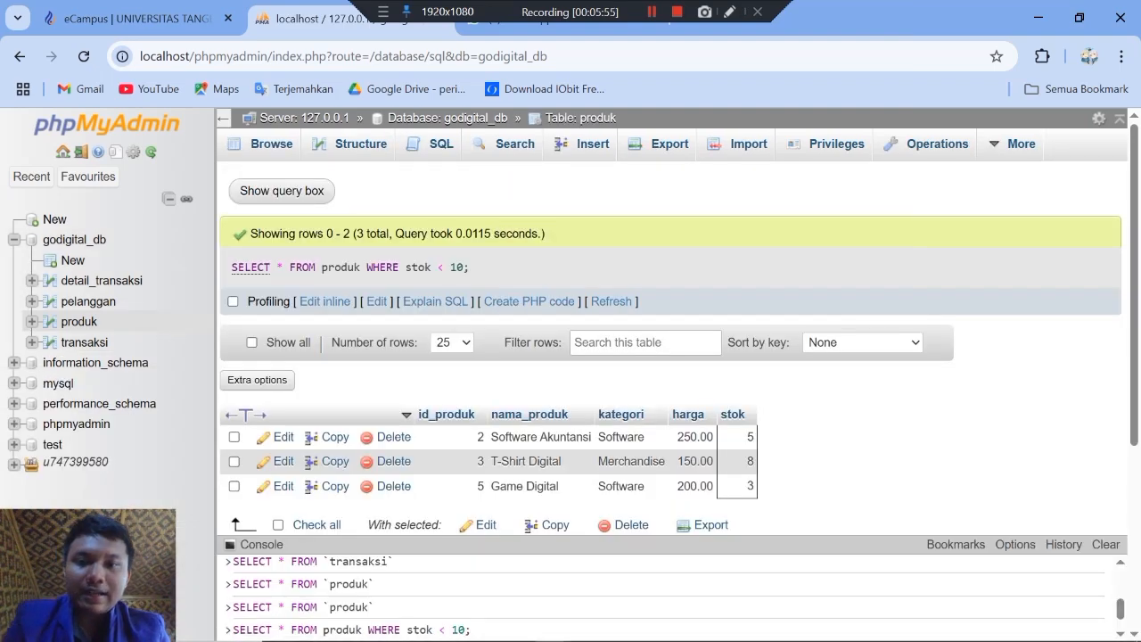
scroll(678, 330, down, 2)
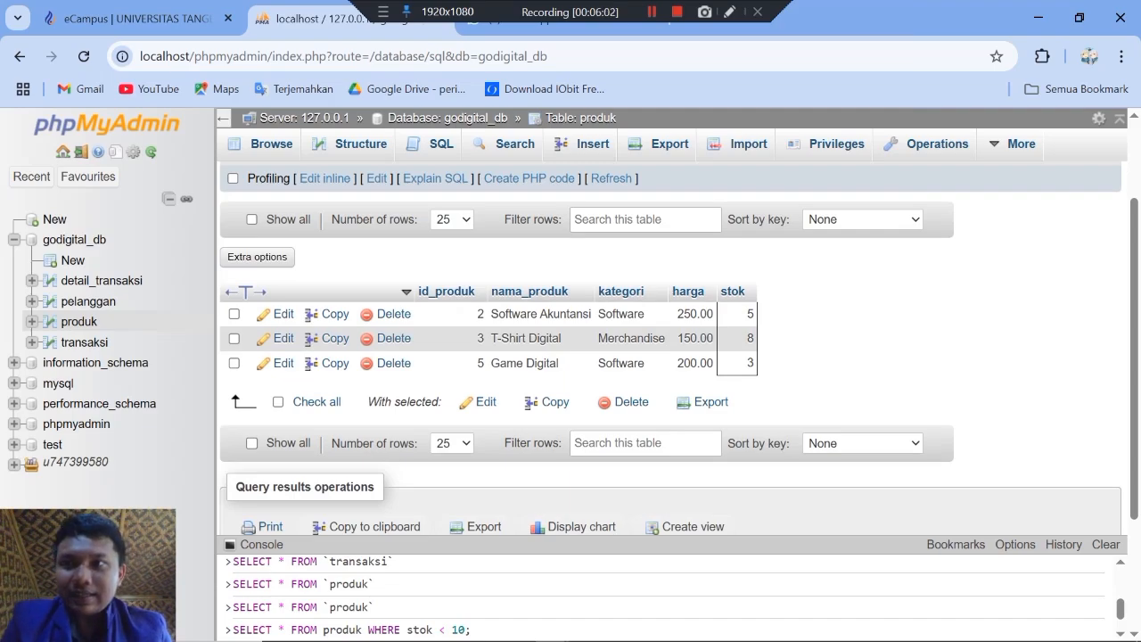
Step: Check the next exam task, then switch to the WPS document and select the four-line total_pengeluaran query per customer for copying
key(ctrl+shift+Tab)
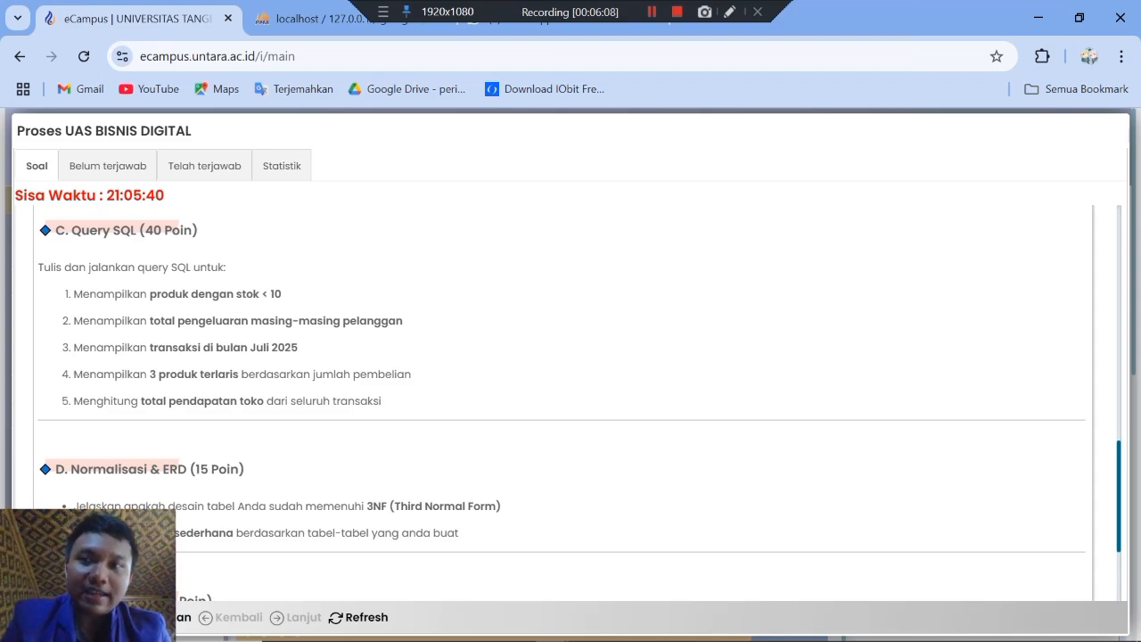
key(ctrl+Tab)
key(alt+Tab)
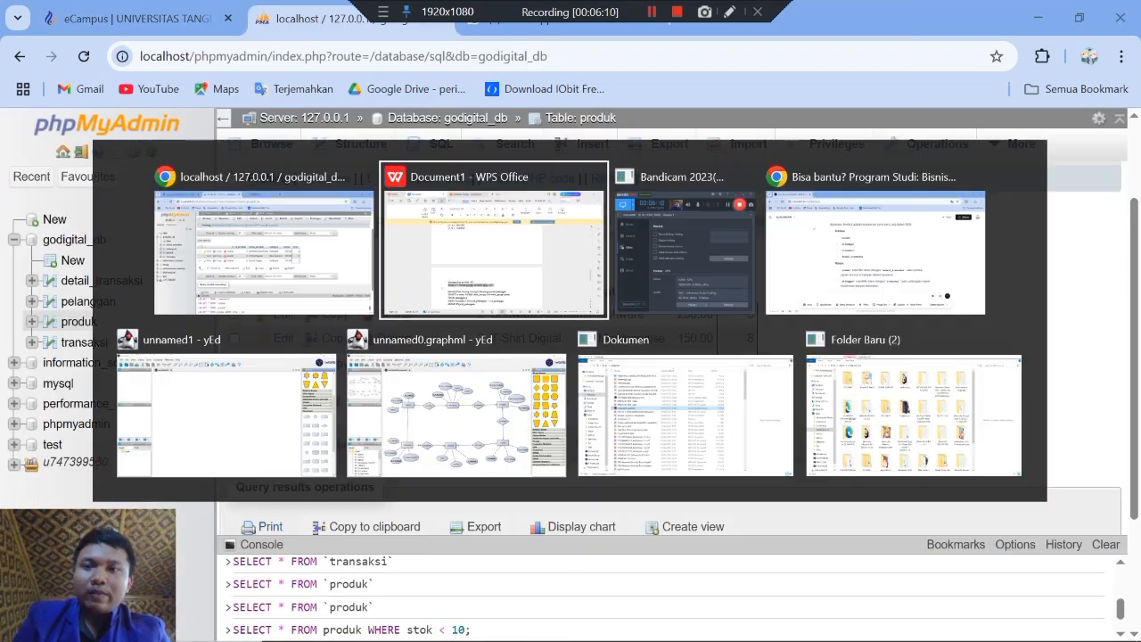
key(Down)
key(Down)
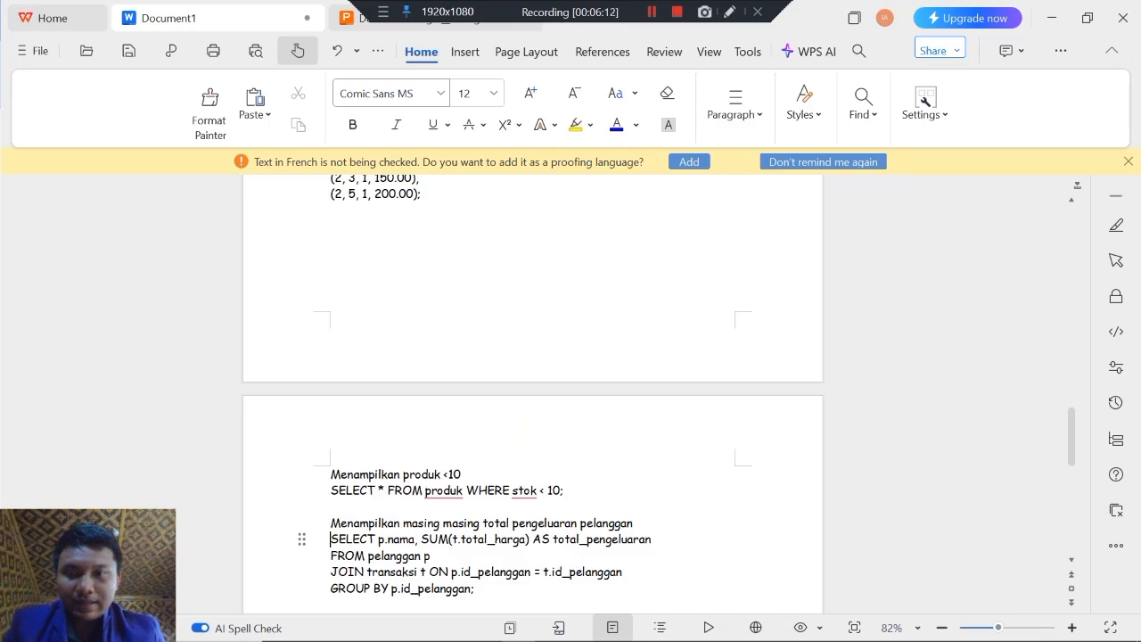
key(Up)
key(shift+Down)
key(Down)
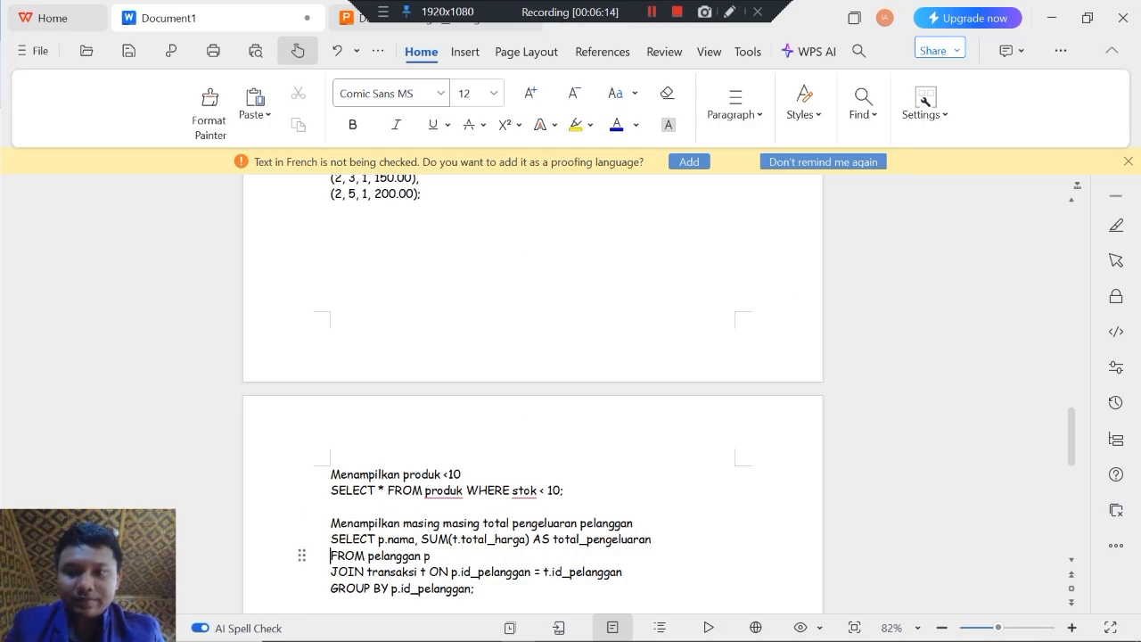
key(Up)
key(shift+Down)
key(shift+Down)
key(shift+Down)
key(shift+Down)
key(shift+Down)
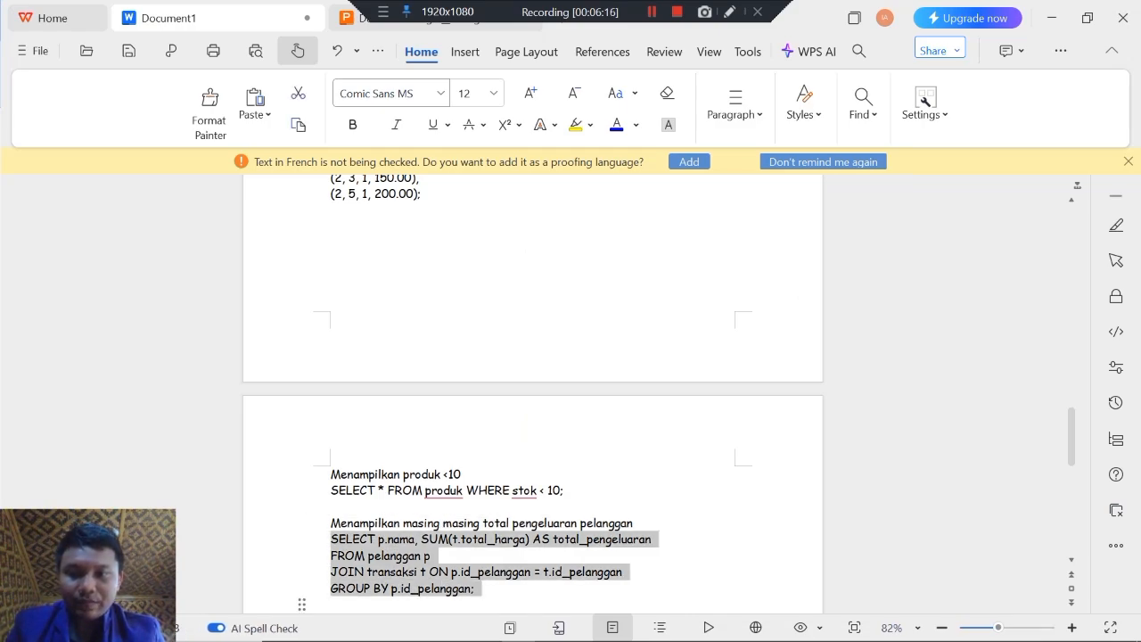
key(shift+Up)
key(ctrl+c)
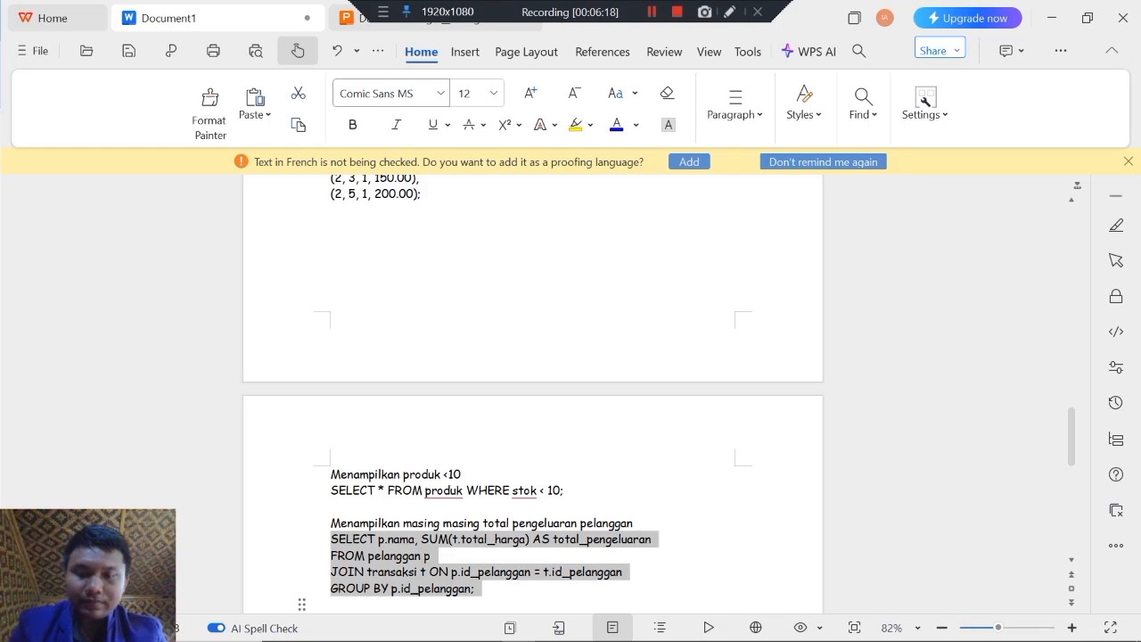
Step: Switch to phpMyAdmin, paste the copied total_pengeluaran query into the godigital_db query editor, and run it
key(alt+Tab)
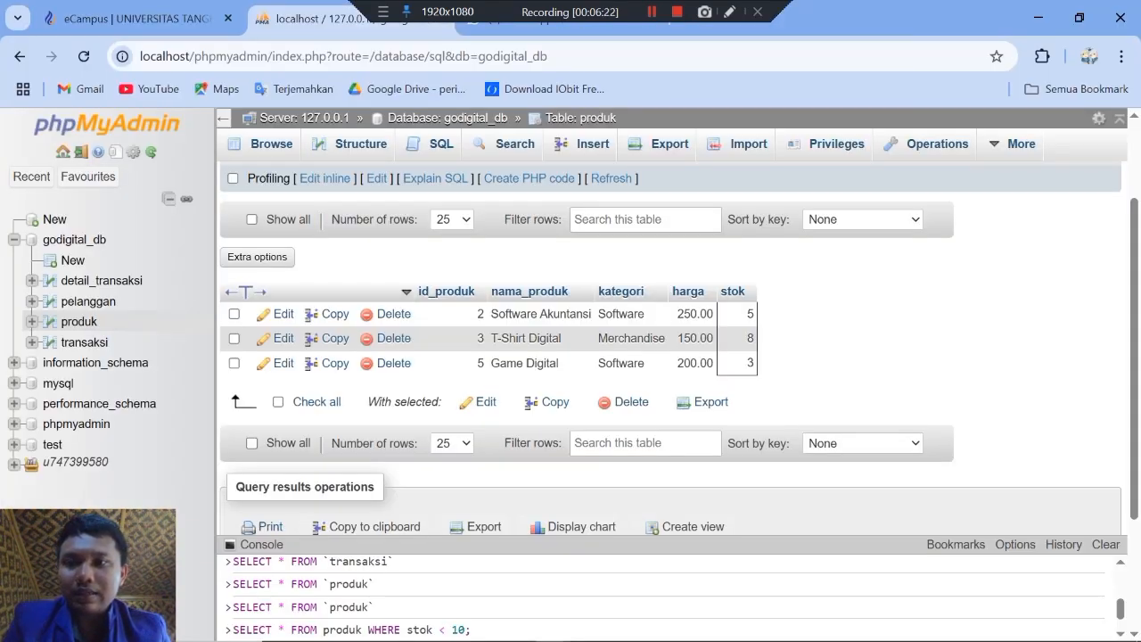
click(232, 178)
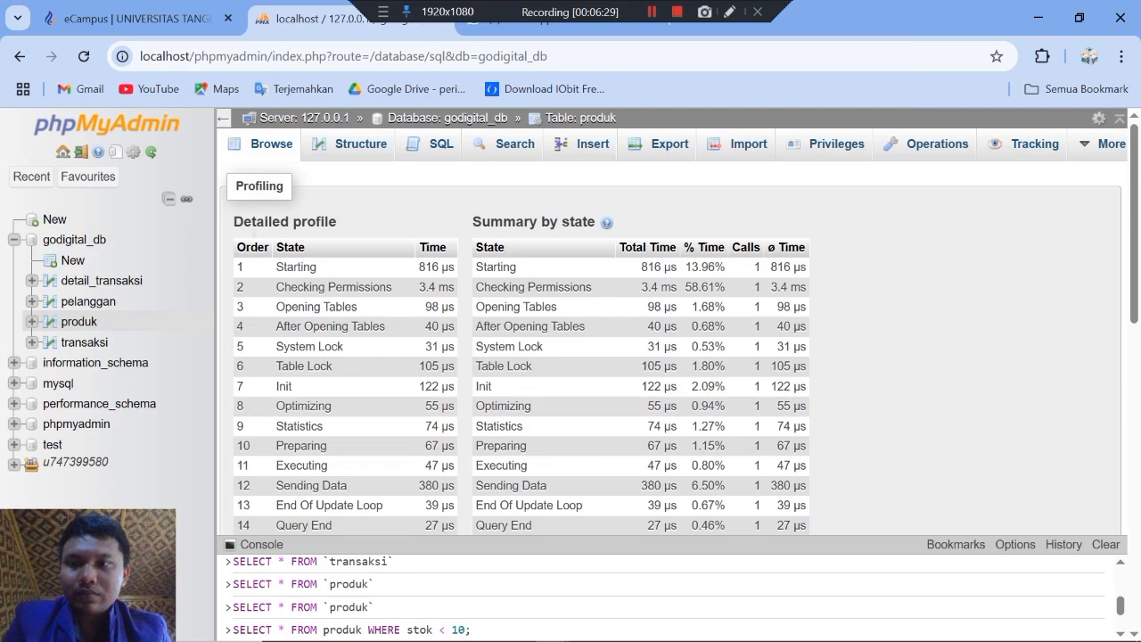
click(74, 239)
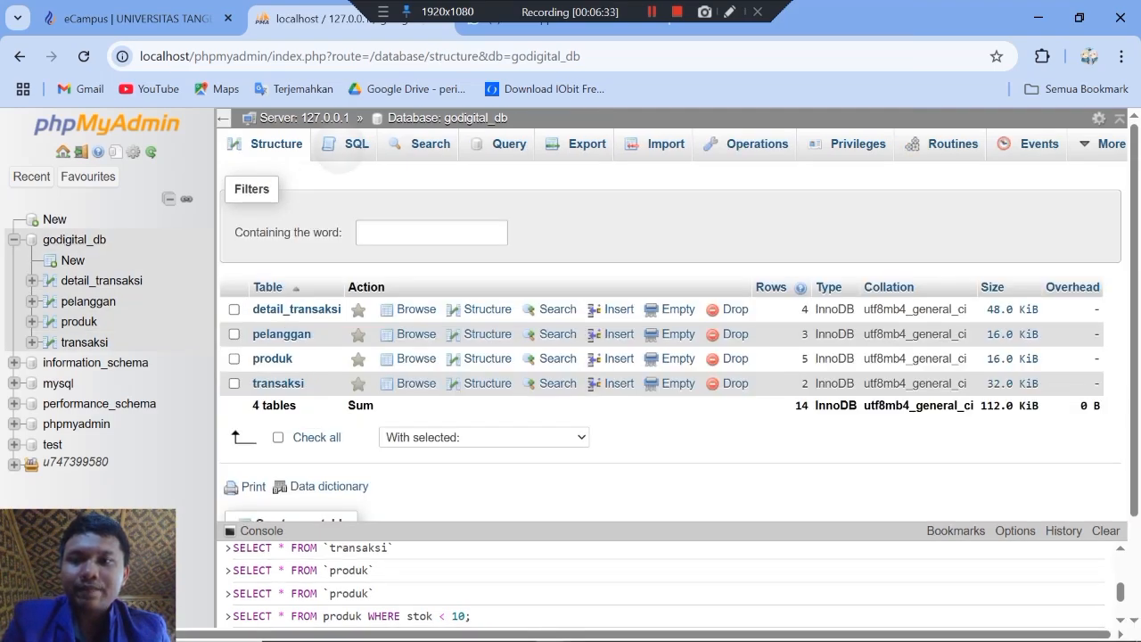
click(355, 144)
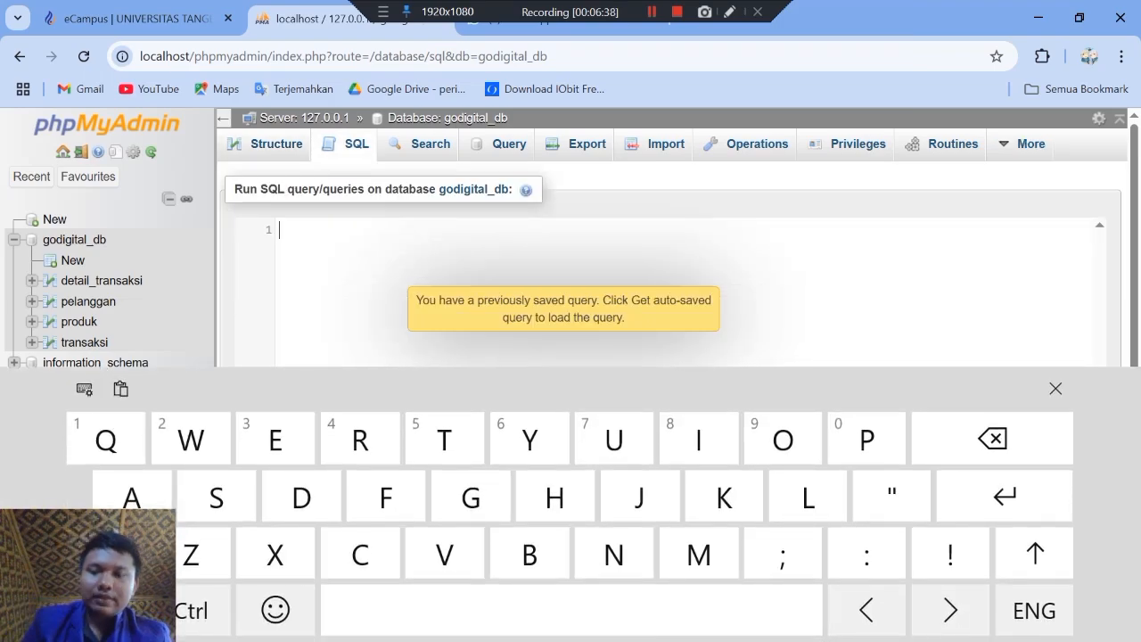
key(ctrl+v)
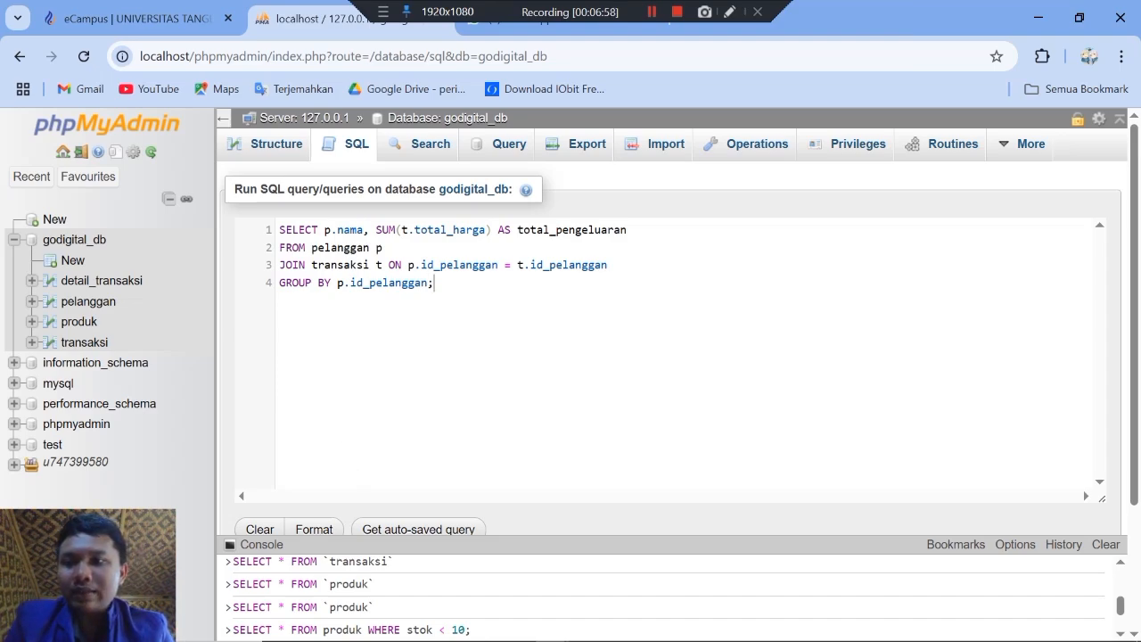
scroll(669, 357, down, 3)
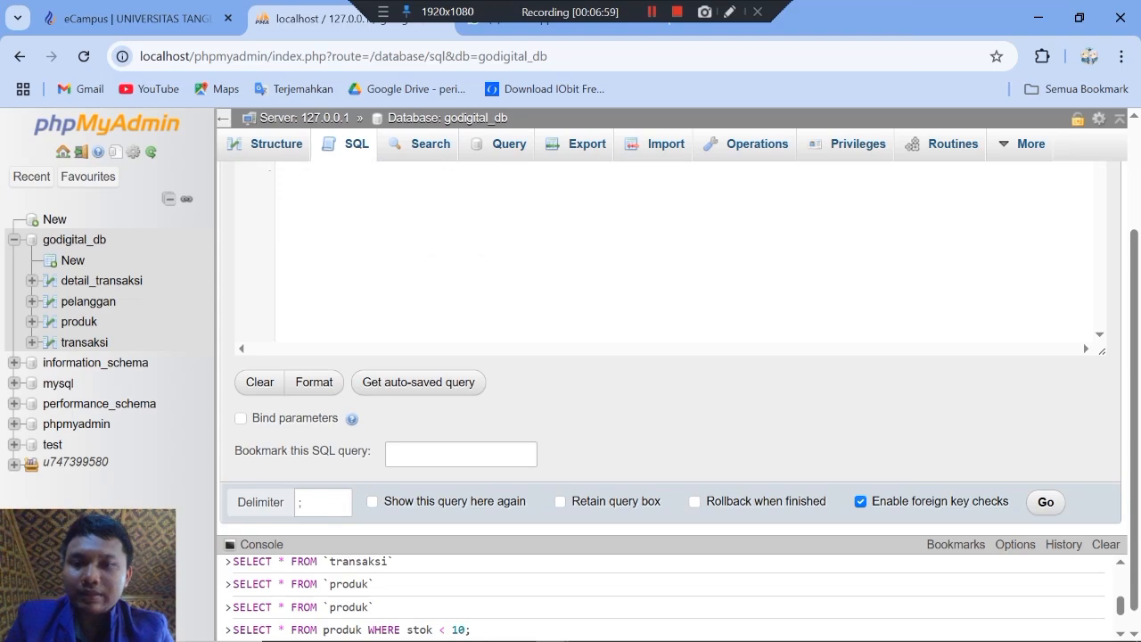
scroll(669, 357, down, 1)
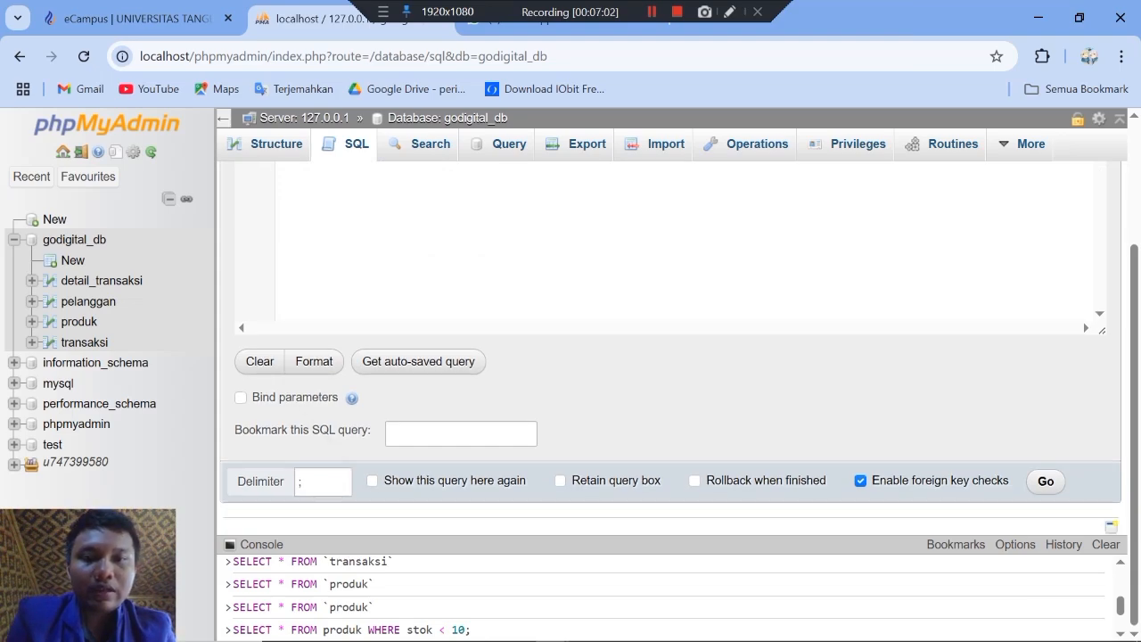
click(1045, 481)
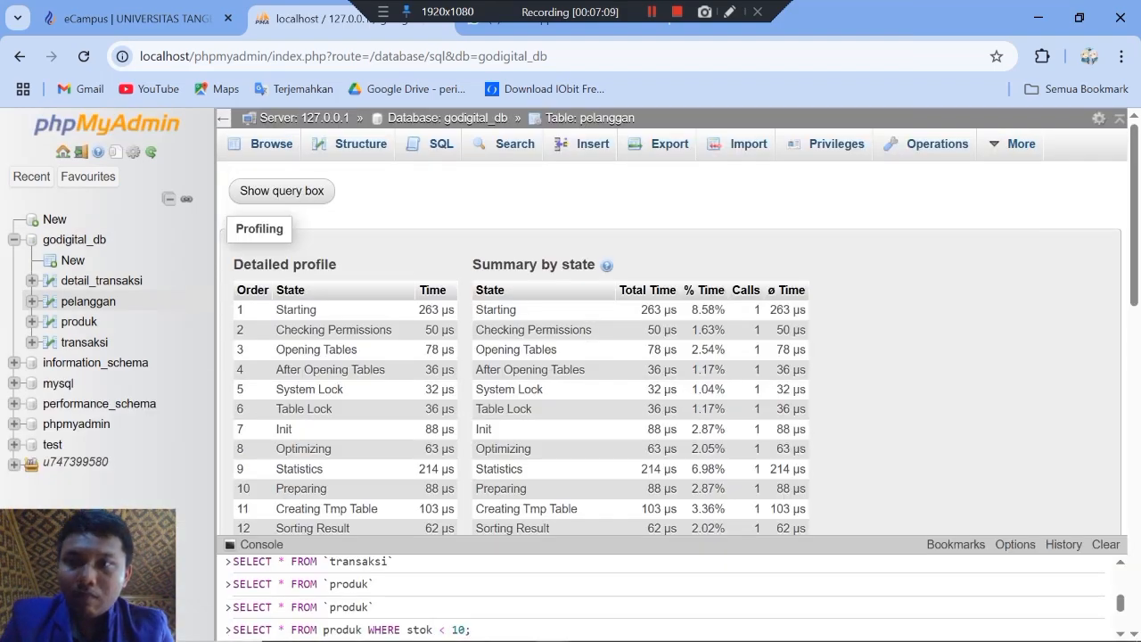
Step: Rerun the total_pengeluaran query from its query box and turn off profiling for the results
click(282, 191)
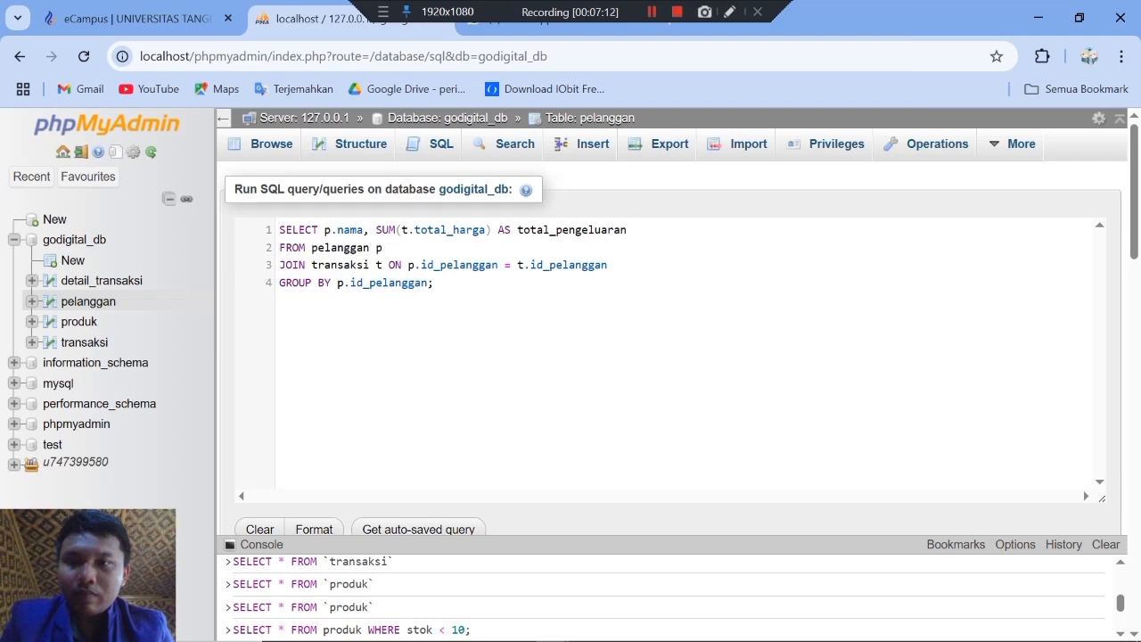
scroll(669, 357, down, 4)
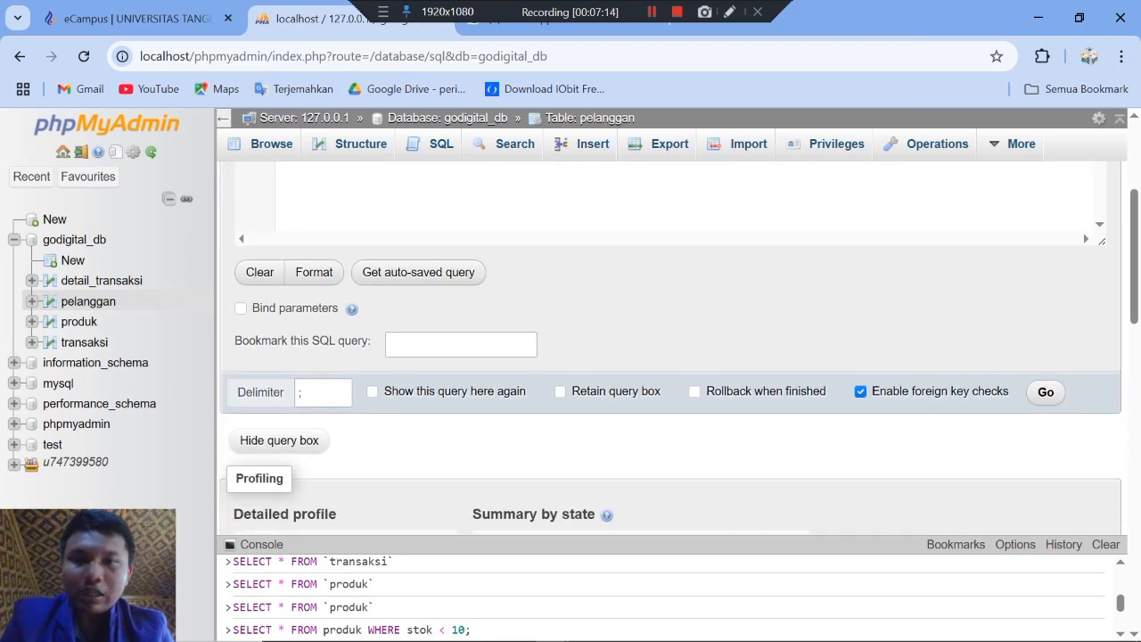
click(1046, 392)
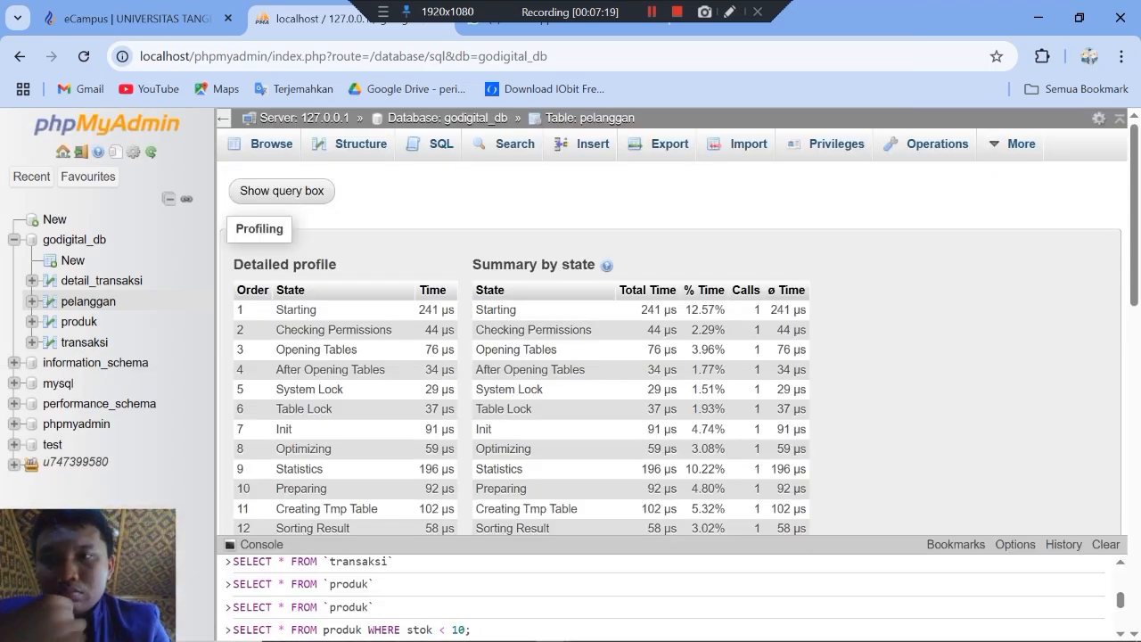
scroll(669, 347, down, 3)
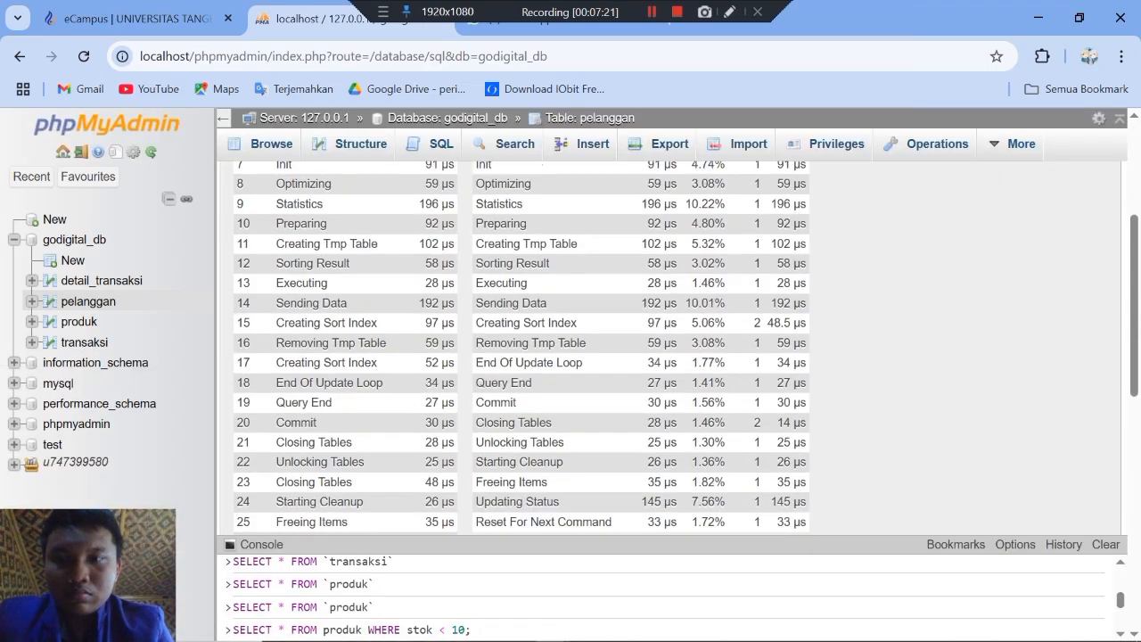
scroll(668, 347, down, 5)
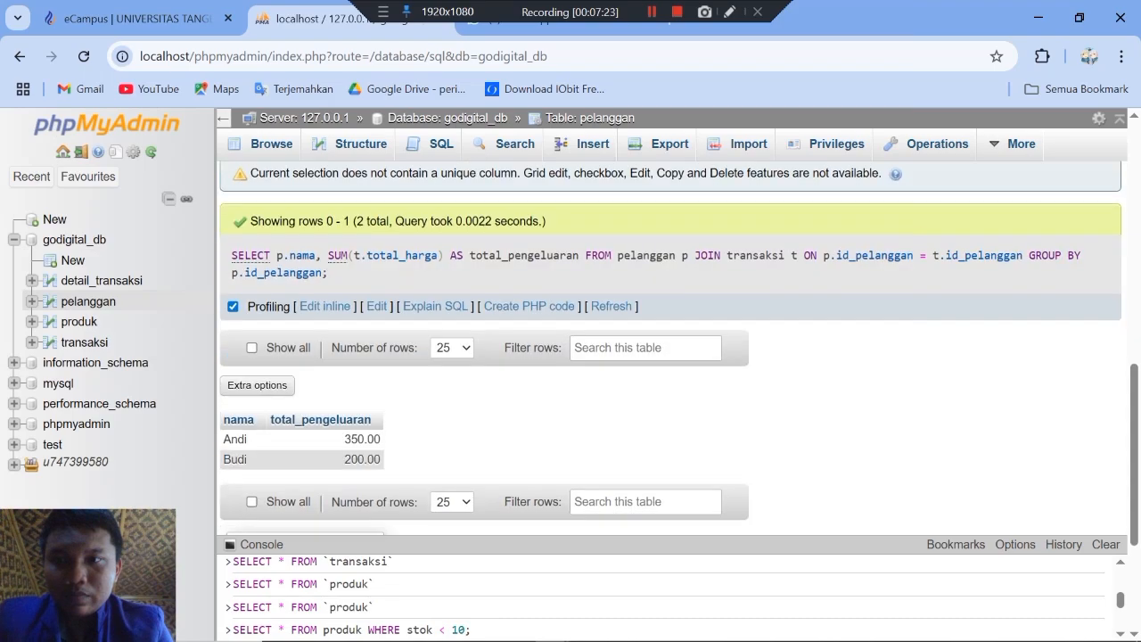
scroll(668, 347, up, 8)
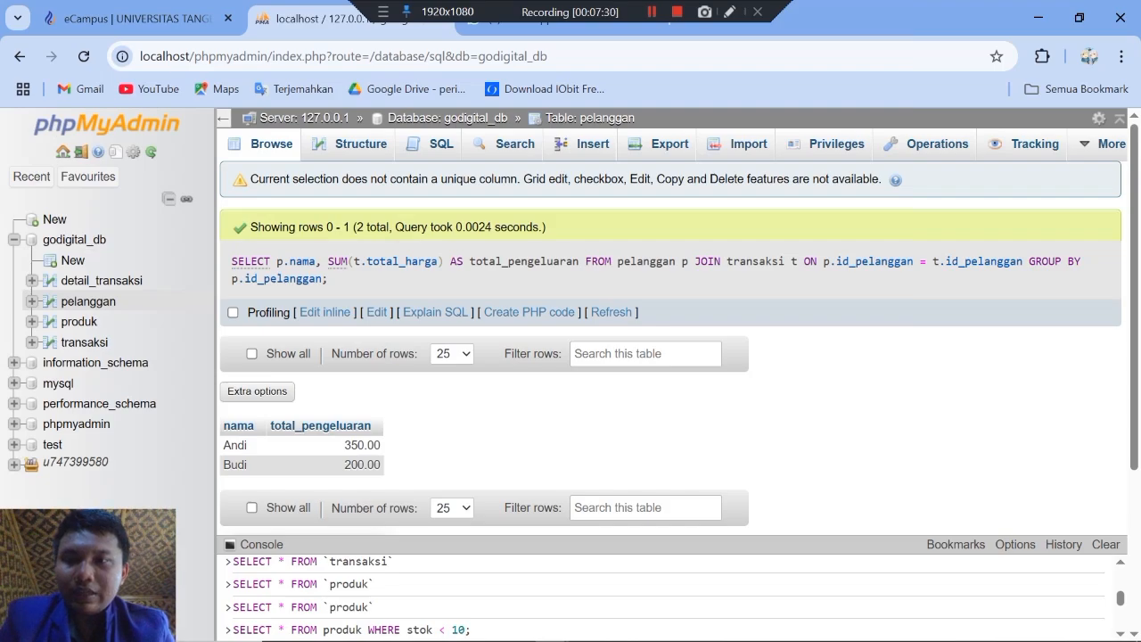
Step: Review the total_pengeluaran result rows for each customer together with the executed query
scroll(669, 348, down, 1)
scroll(669, 348, up, 1)
scroll(423, 401, up, 1)
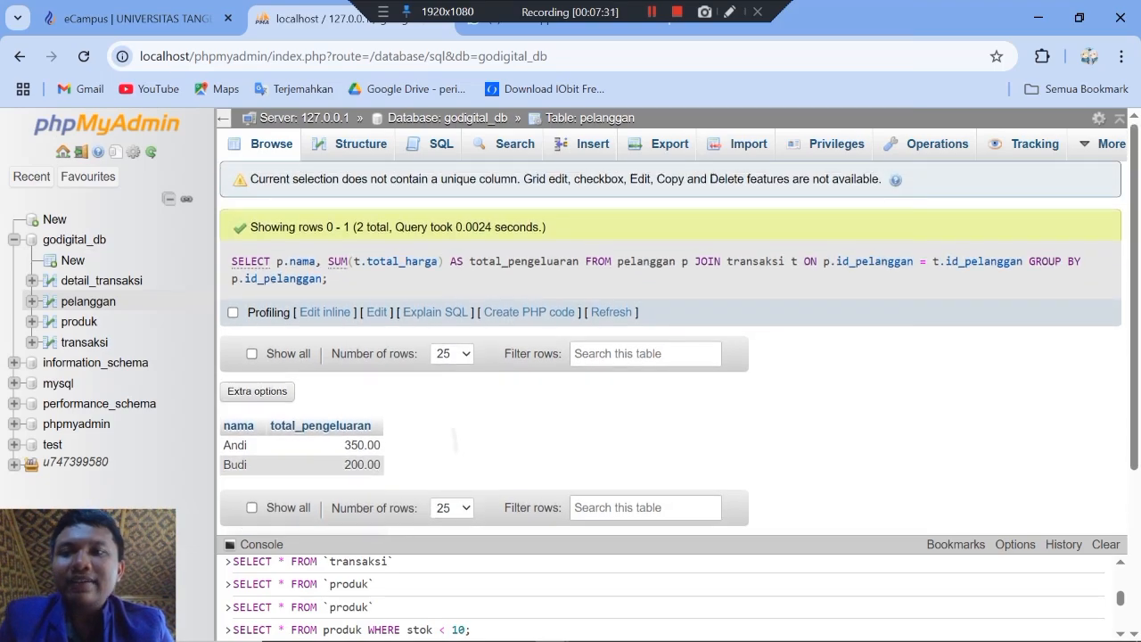
scroll(423, 402, down, 2)
scroll(424, 402, up, 1)
scroll(424, 401, up, 1)
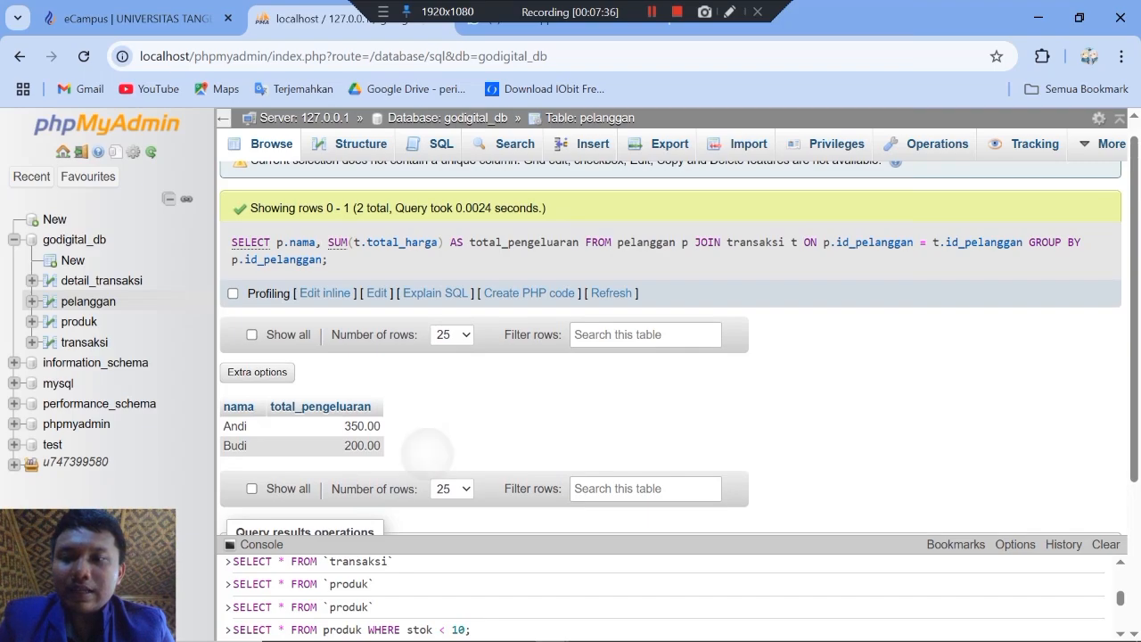
scroll(423, 401, down, 1)
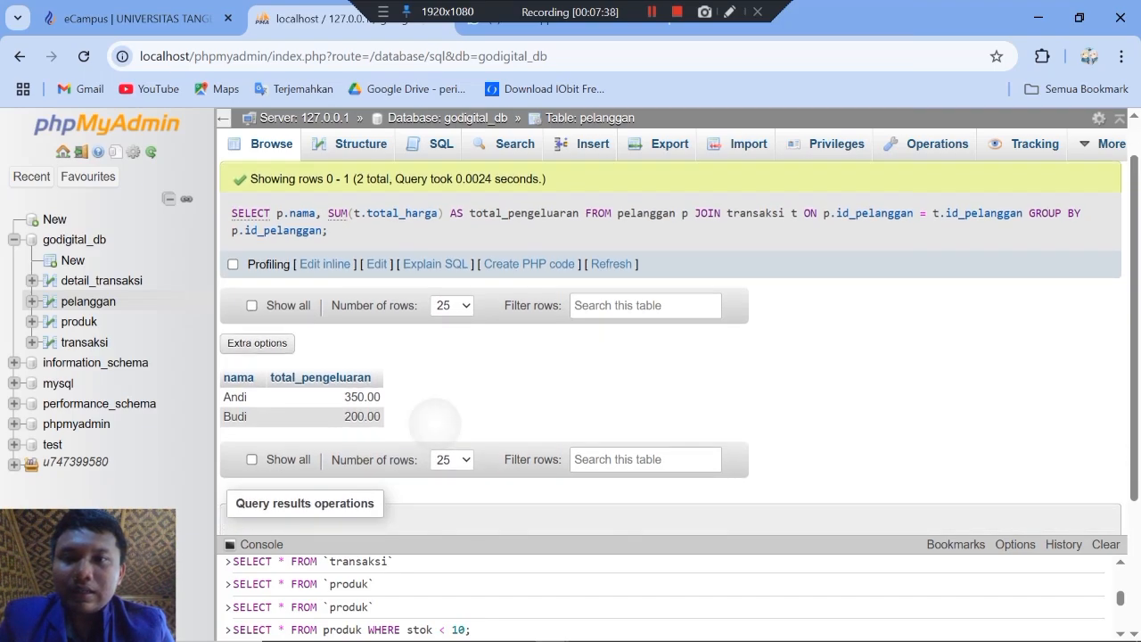
scroll(435, 426, down, 1)
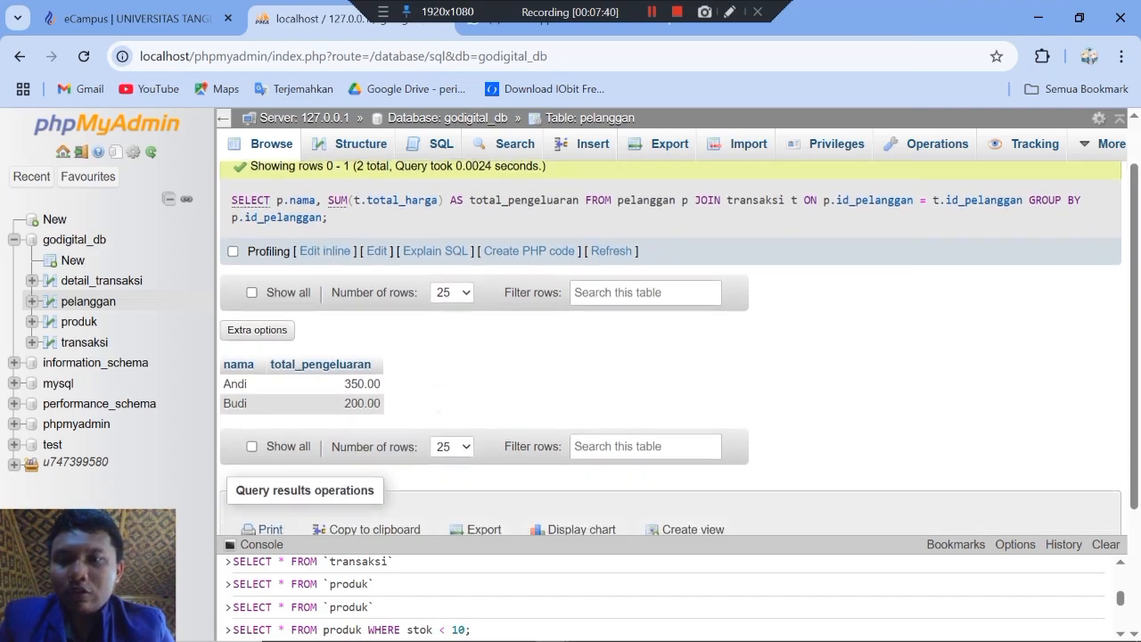
scroll(435, 426, up, 1)
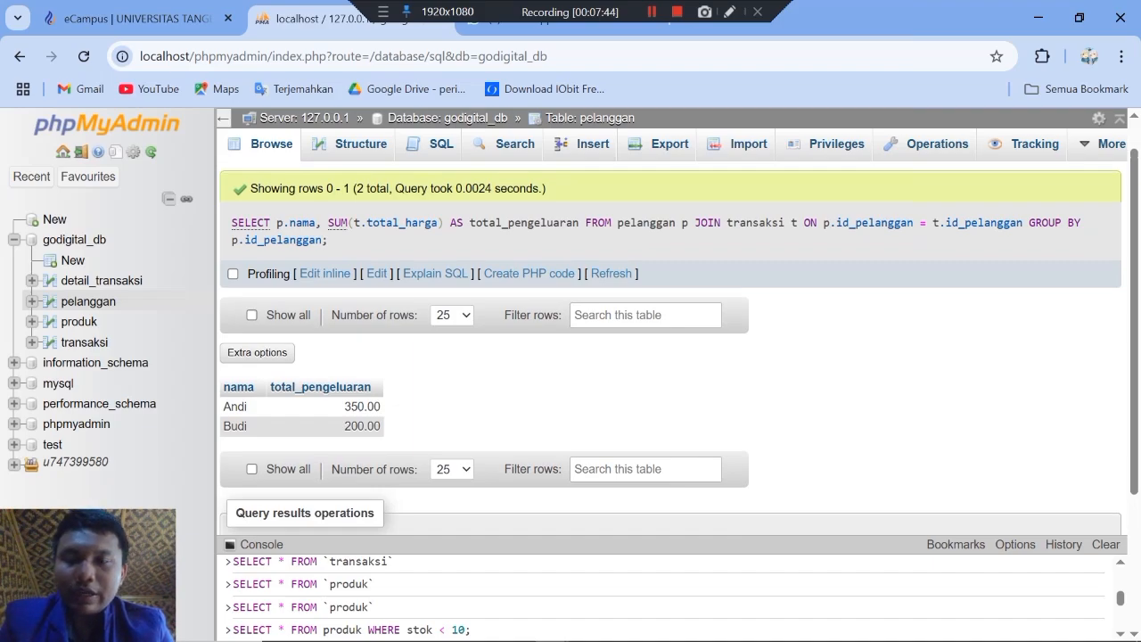
Step: Switch to the eCampus exam page and read the remaining query tasks in section C and the sections after it
click(135, 18)
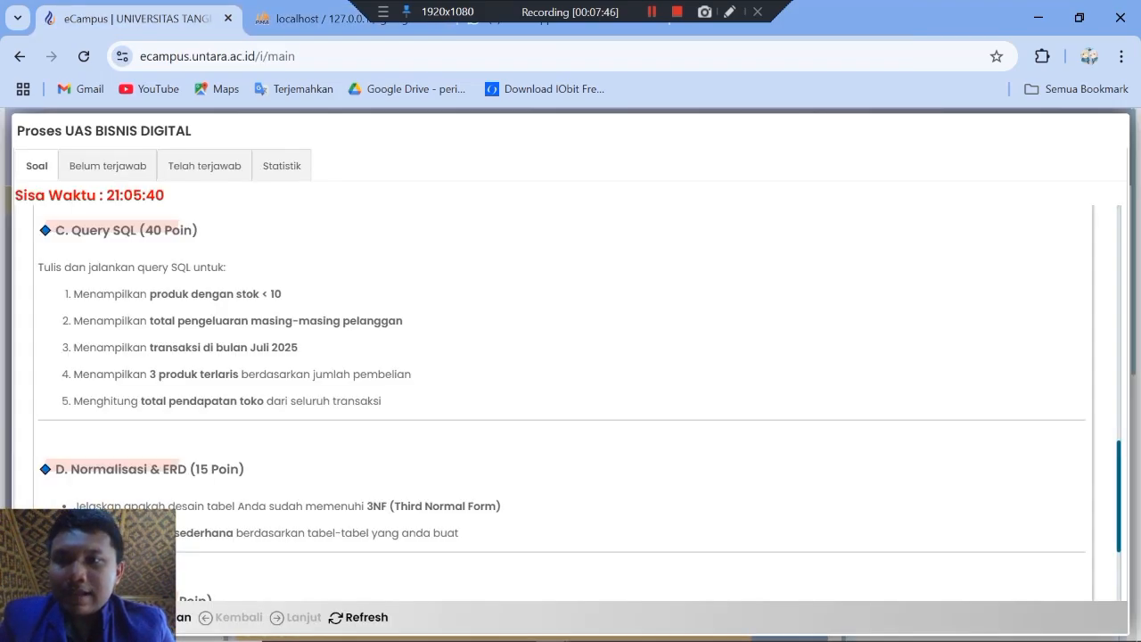
scroll(571, 401, down, 2)
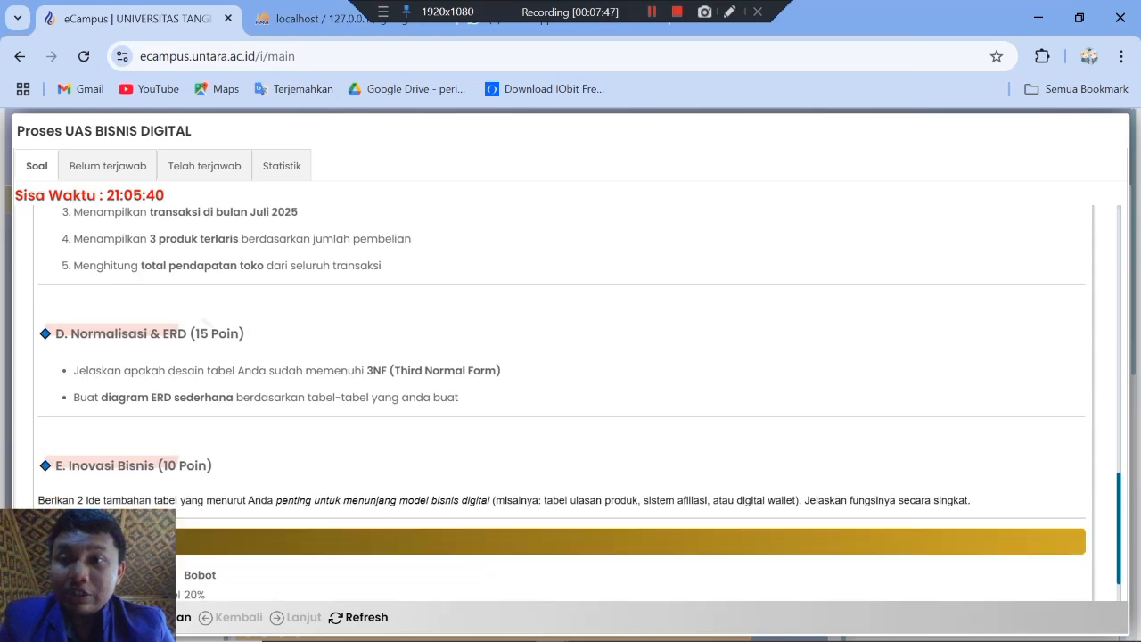
scroll(580, 401, up, 1)
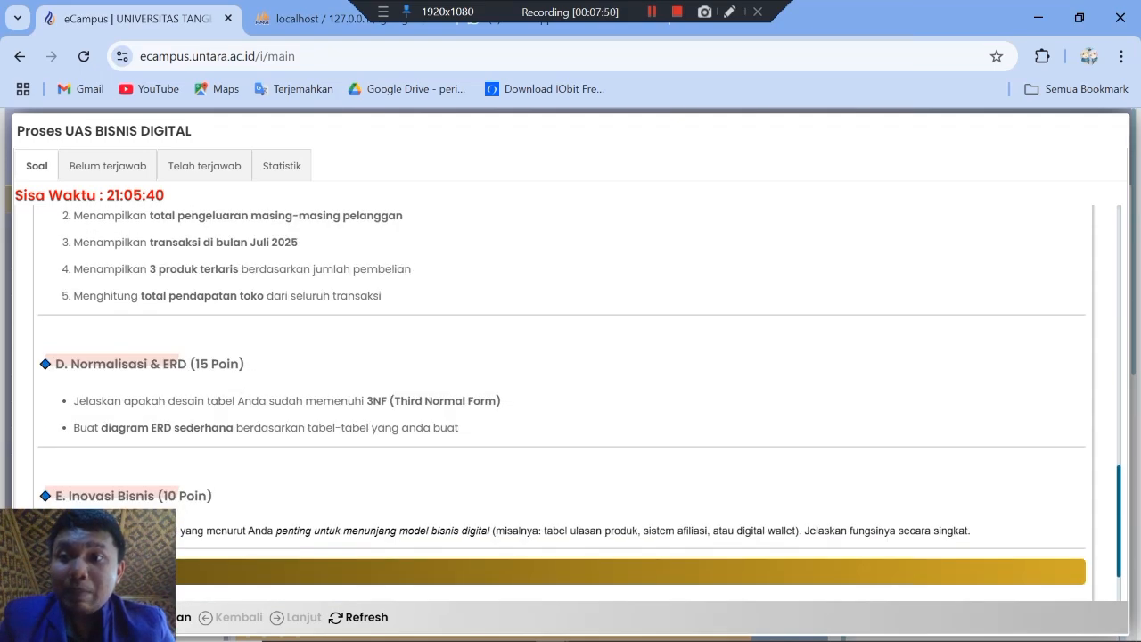
scroll(580, 406, up, 1)
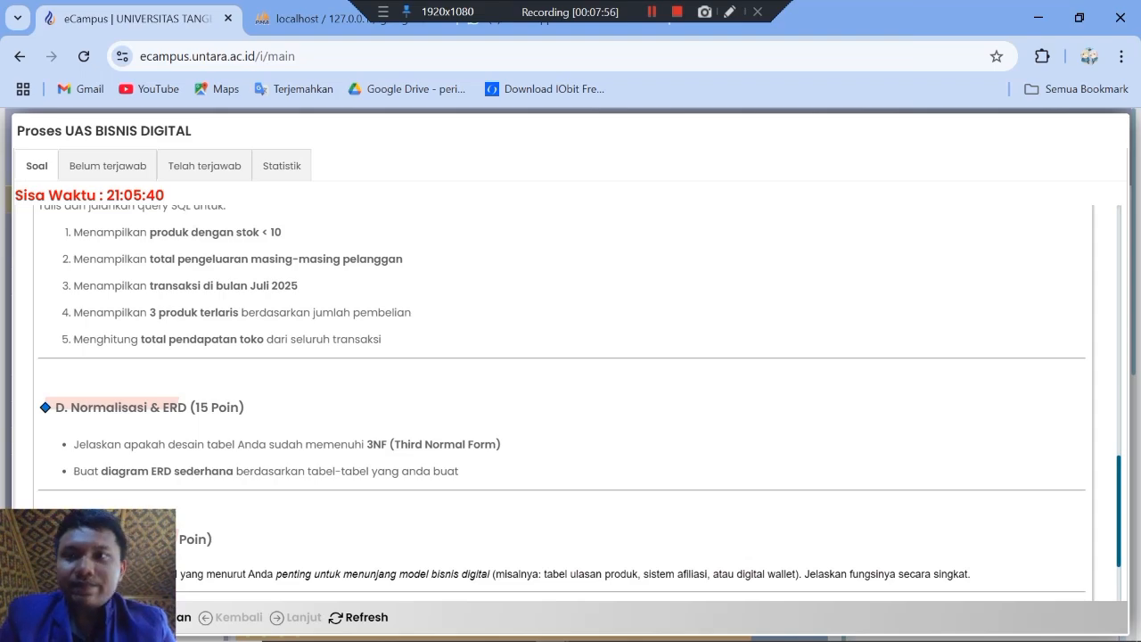
Step: Return to phpMyAdmin, restore its window to full size, and open an empty query editor for godigital_db
key(alt+Tab)
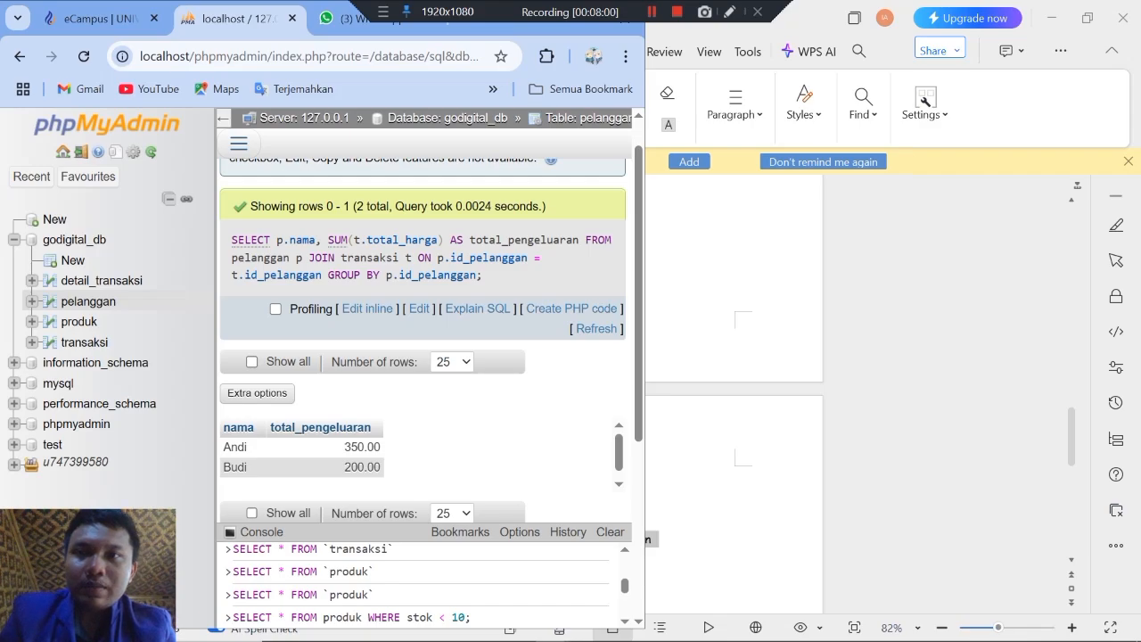
drag(515, 29, 552, 110)
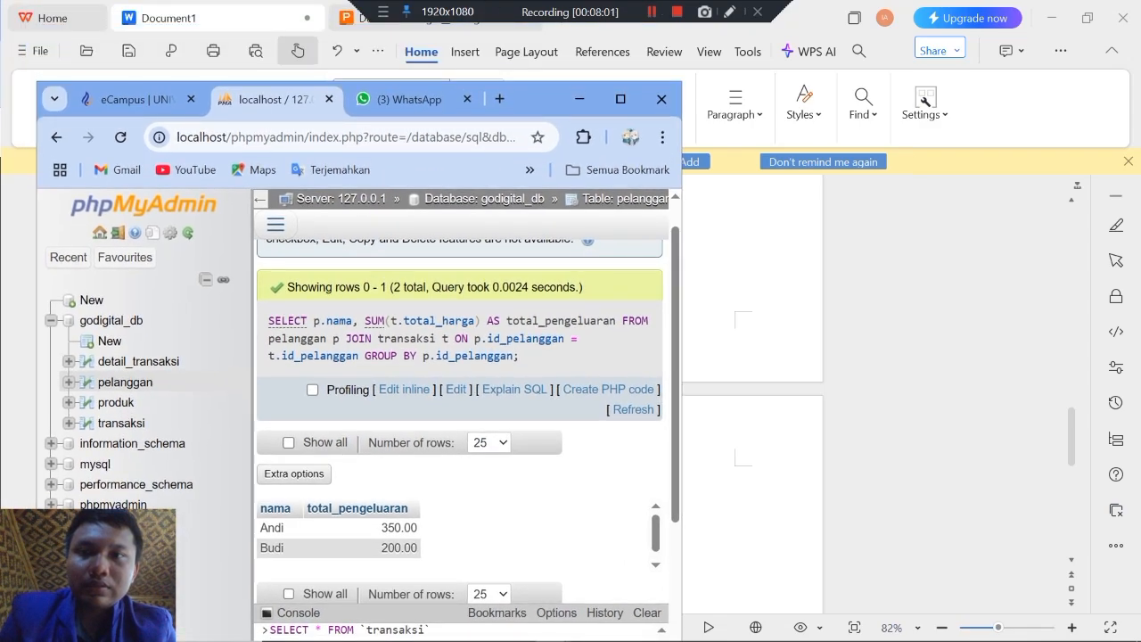
click(621, 100)
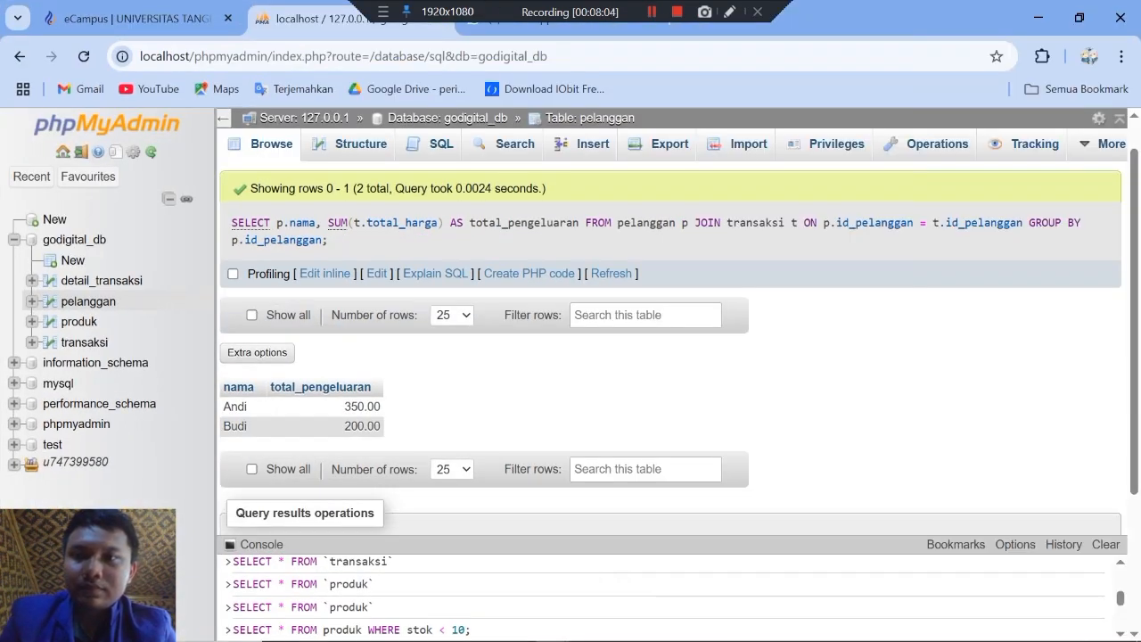
click(74, 240)
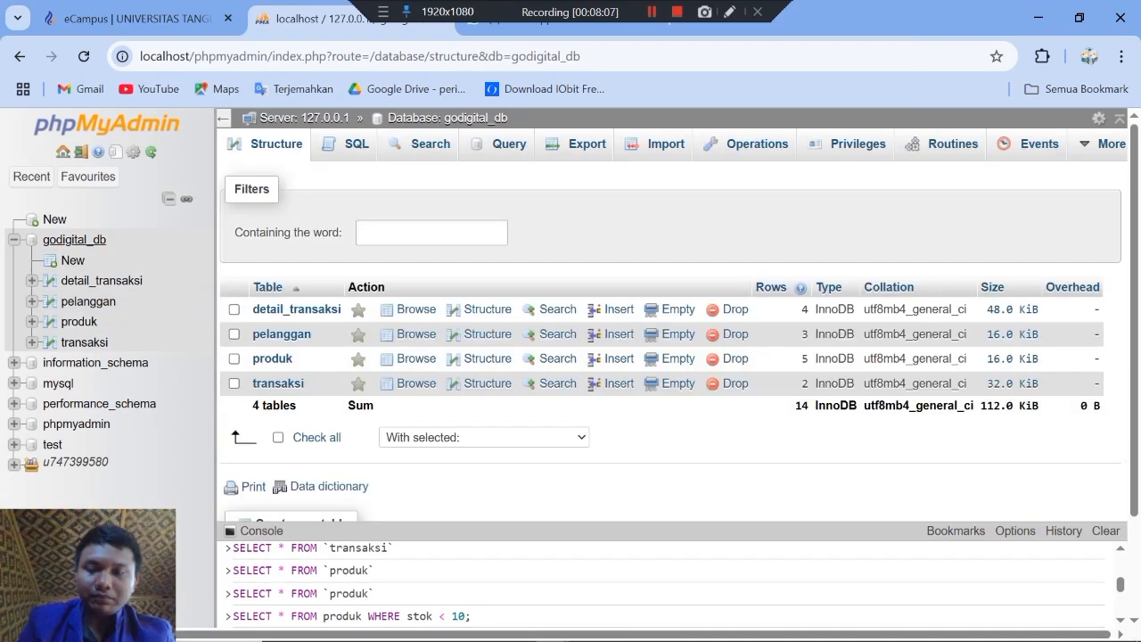
click(346, 143)
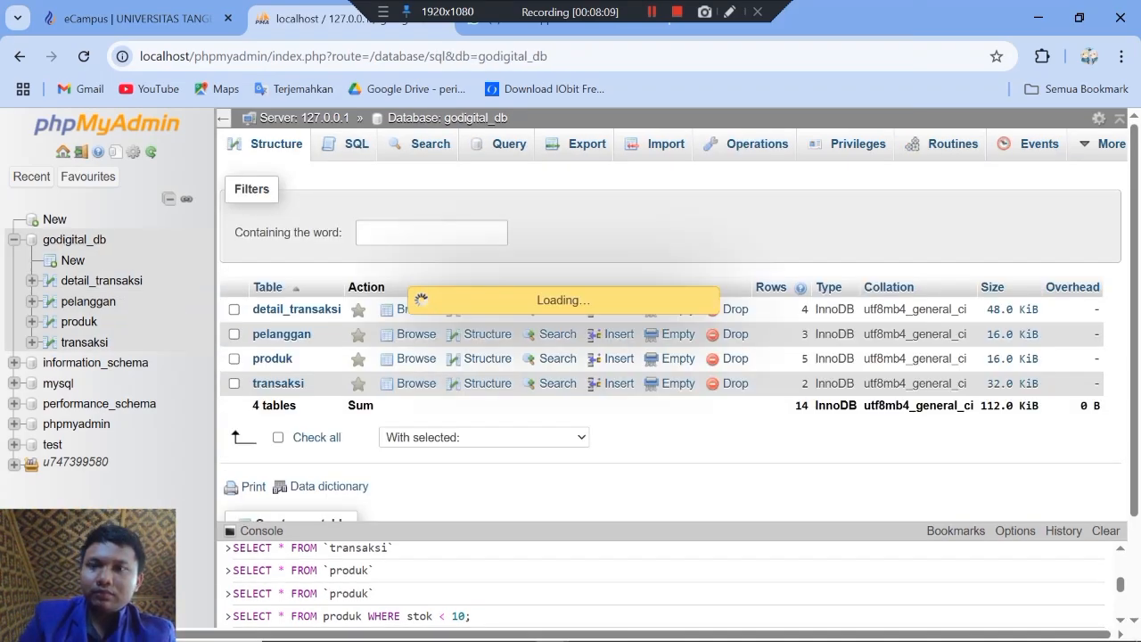
Step: Switch to the WPS document and select SELECT * FROM transaksi WHERE tanggal_transaksi BETWEEN '2025-07-01' AND '2025-07-31'; for copying
key(alt+Tab)
key(Down)
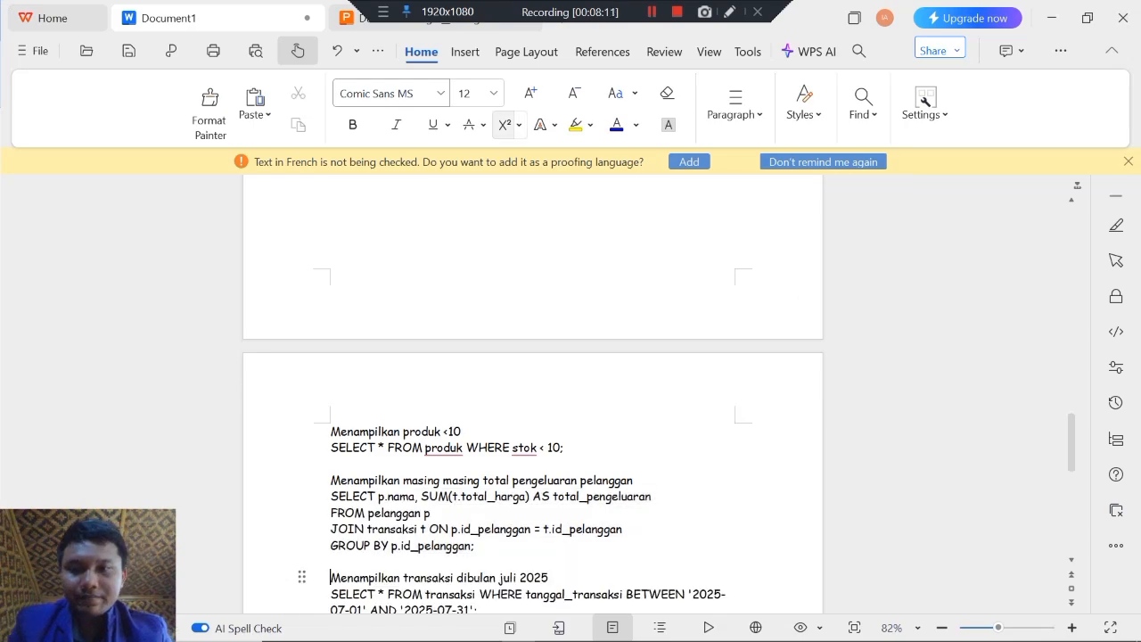
key(Down)
key(Up)
key(Down)
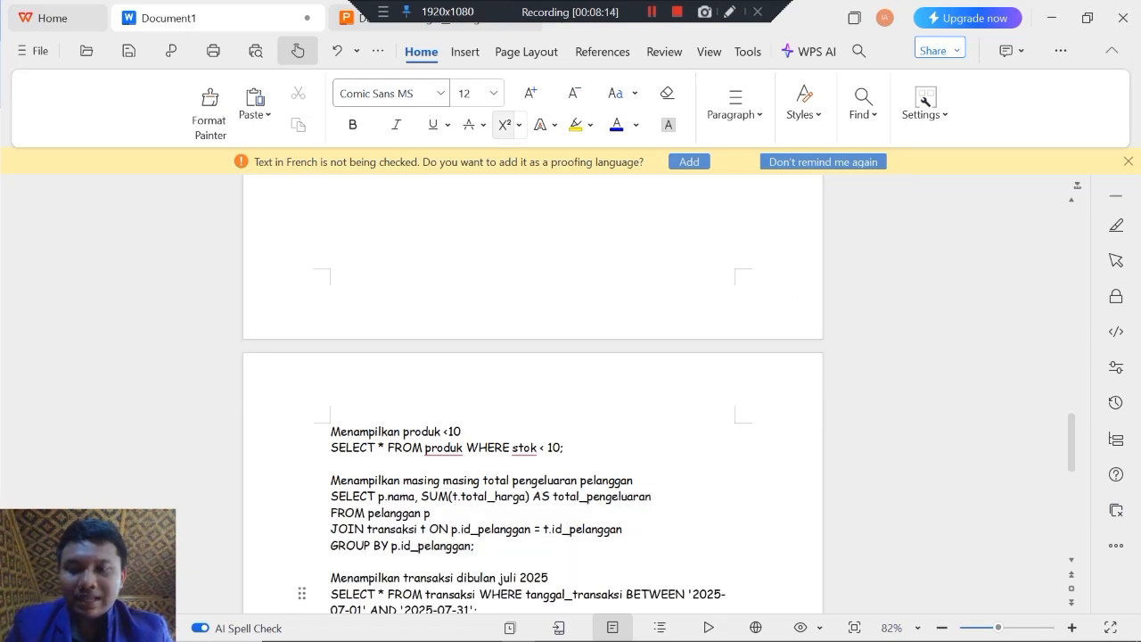
key(shift+Down)
key(shift+Down)
key(ctrl+c)
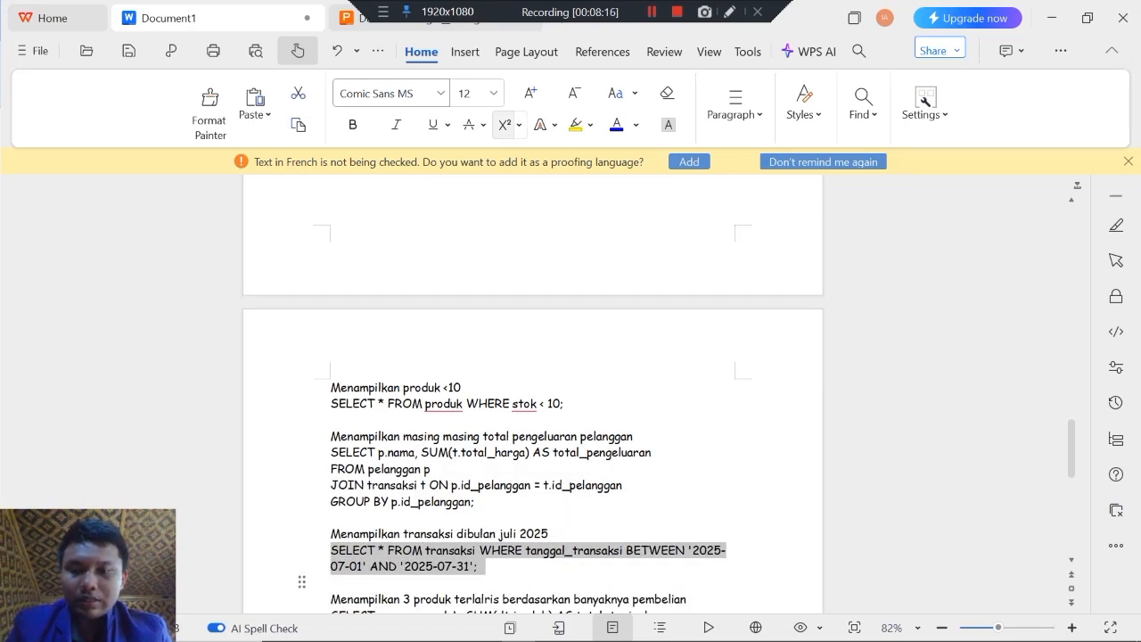
Step: Switch to phpMyAdmin, paste the copied July 2025 transaksi query into the godigital_db query editor, run it and review the result rows
key(alt+Tab)
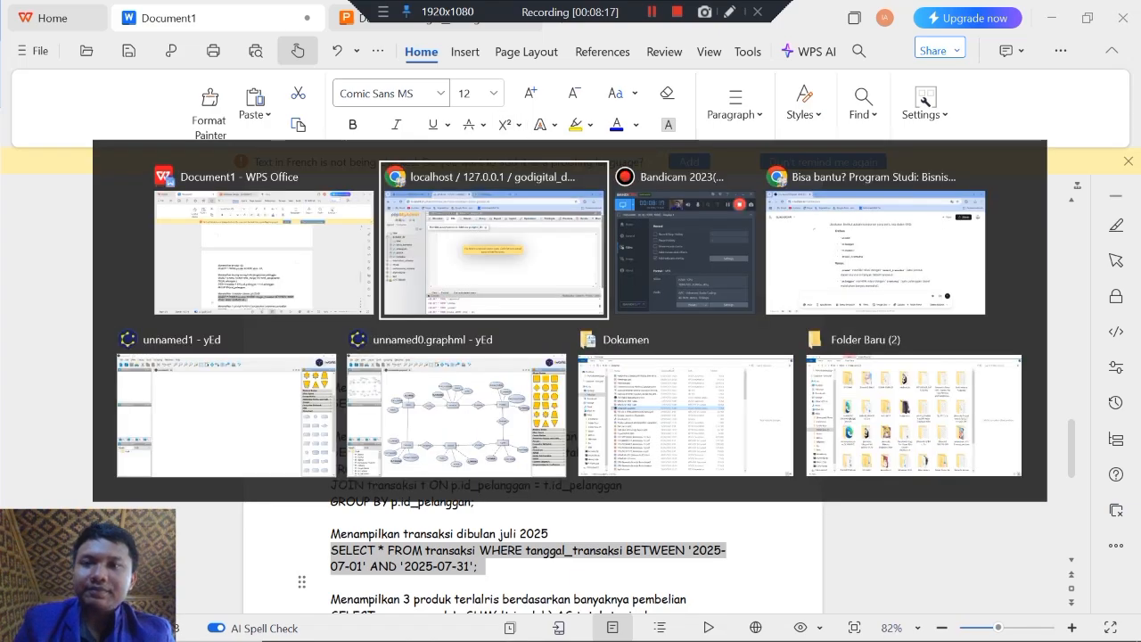
key(ctrl+v)
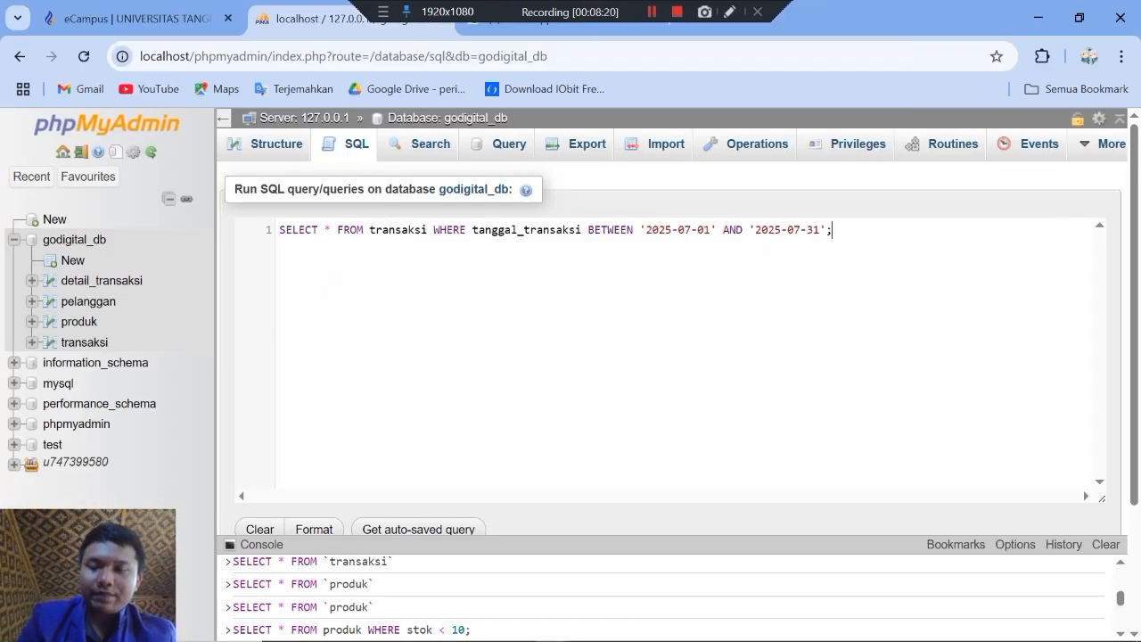
scroll(671, 348, down, 1)
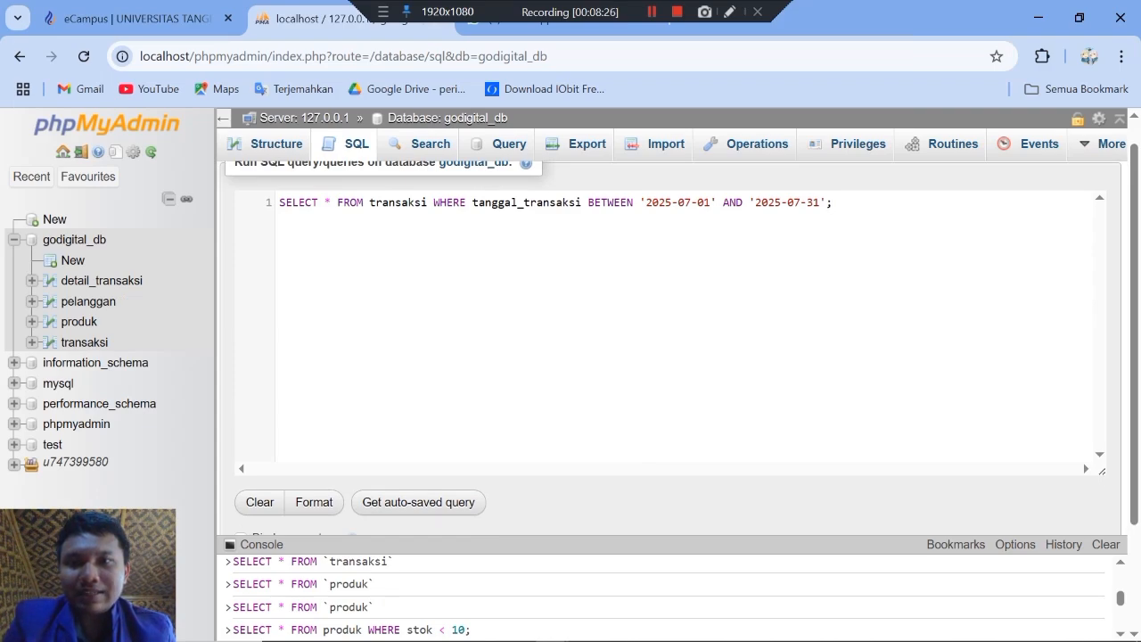
scroll(637, 463, down, 2)
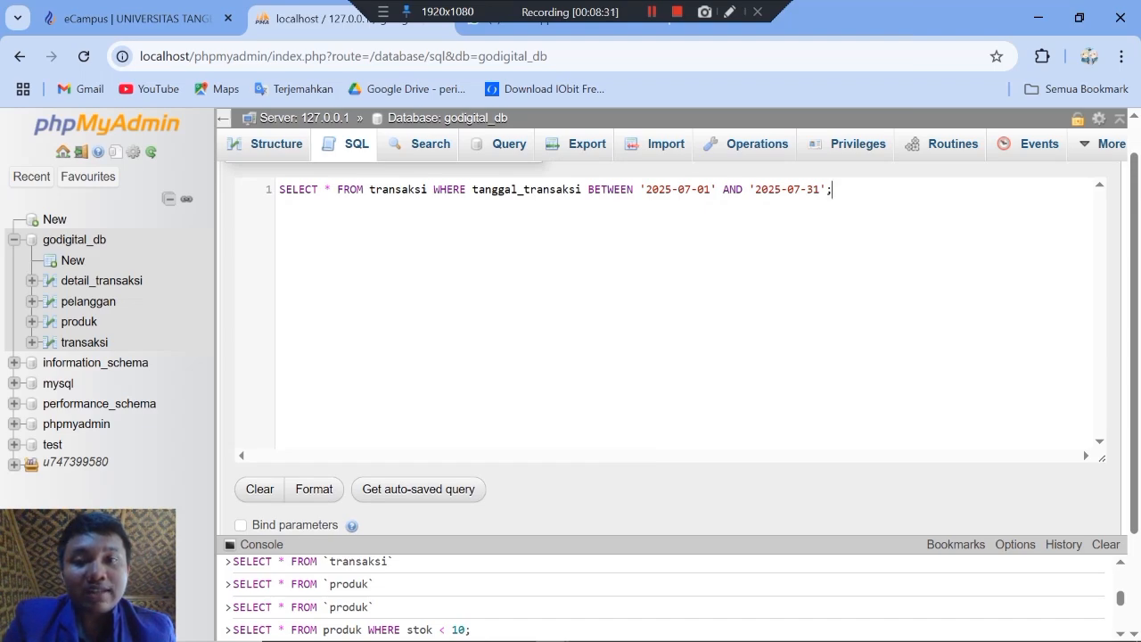
scroll(635, 495, down, 1)
scroll(635, 495, up, 1)
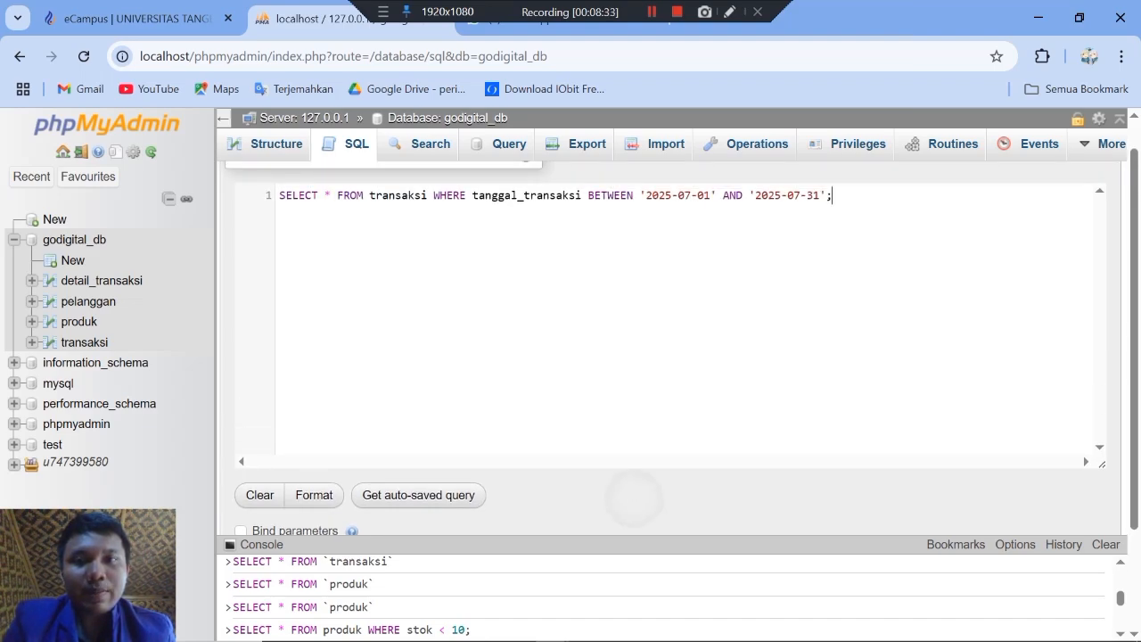
scroll(634, 499, down, 2)
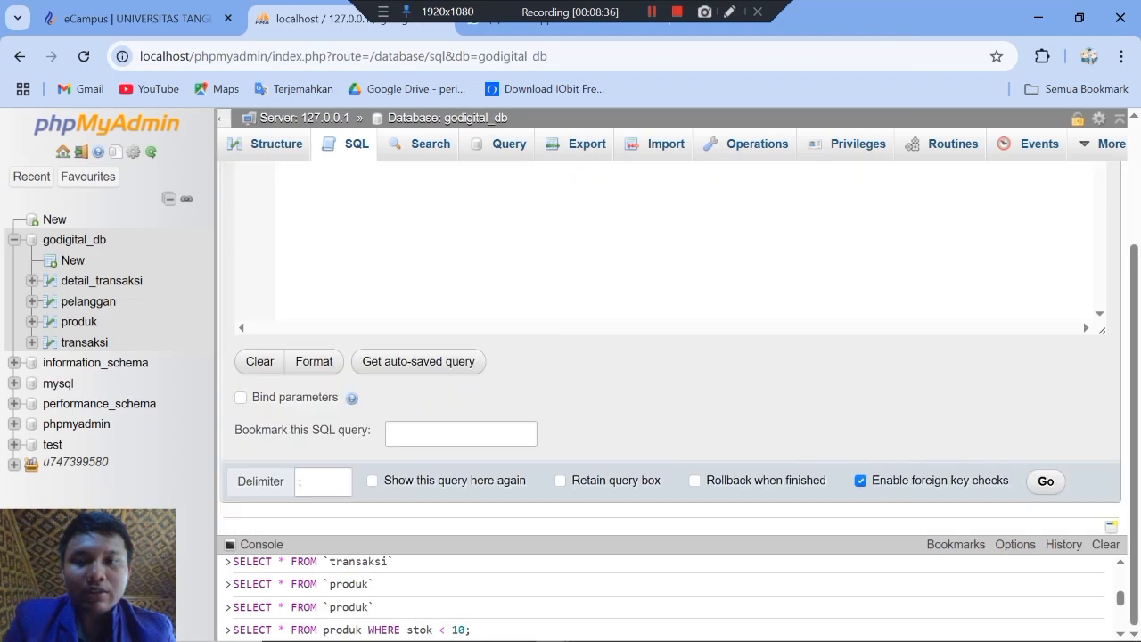
click(1045, 481)
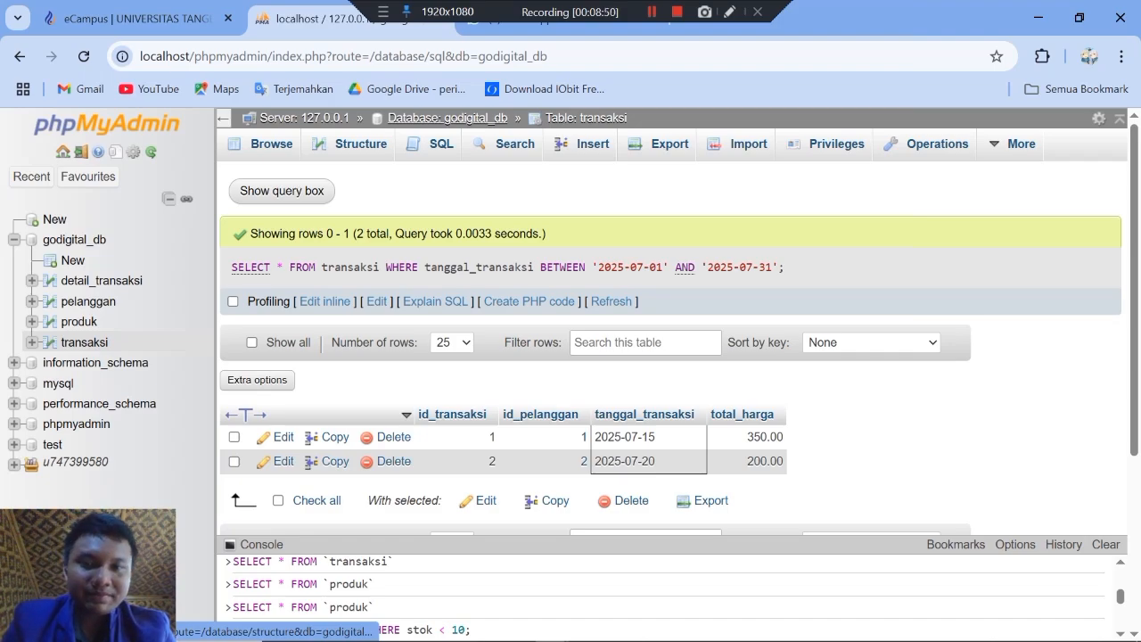
scroll(669, 356, down, 2)
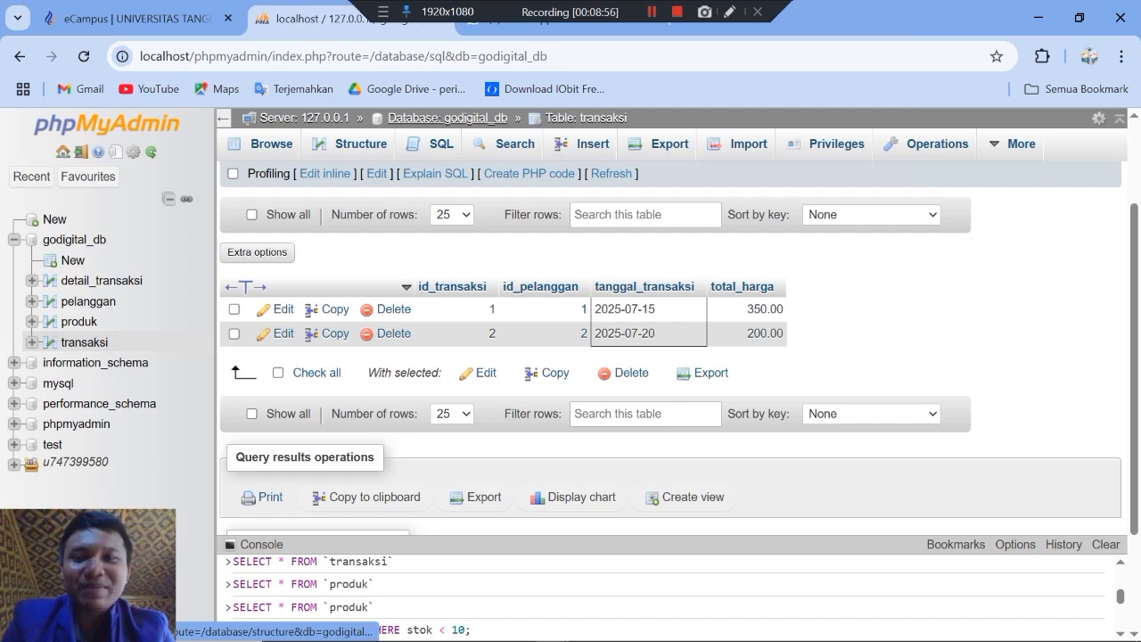
scroll(669, 356, down, 2)
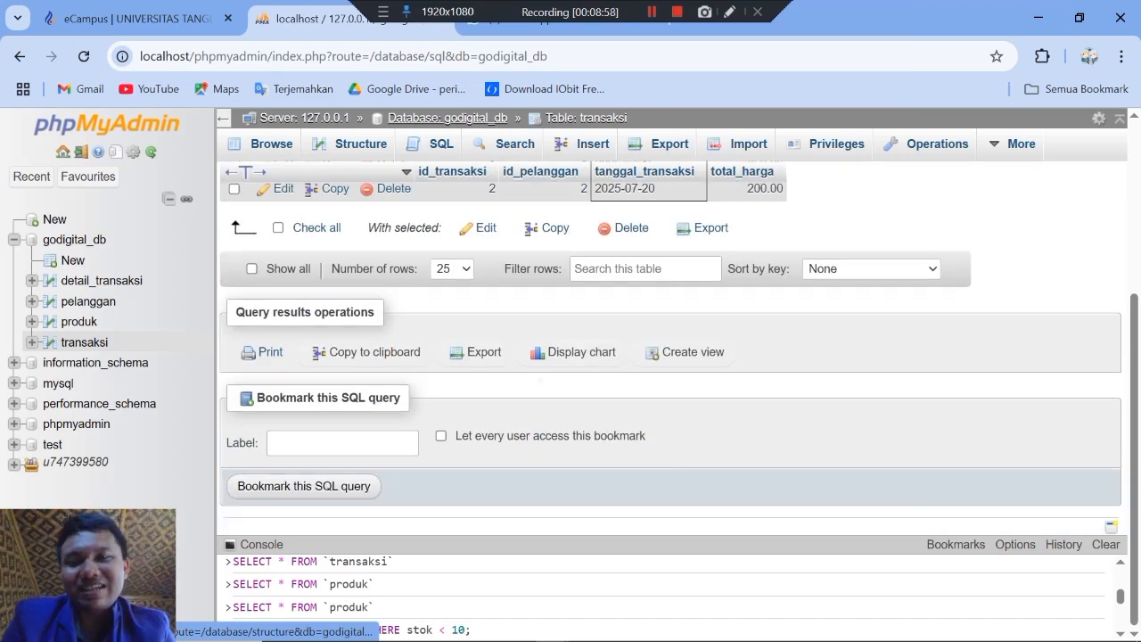
scroll(447, 119, up, 4)
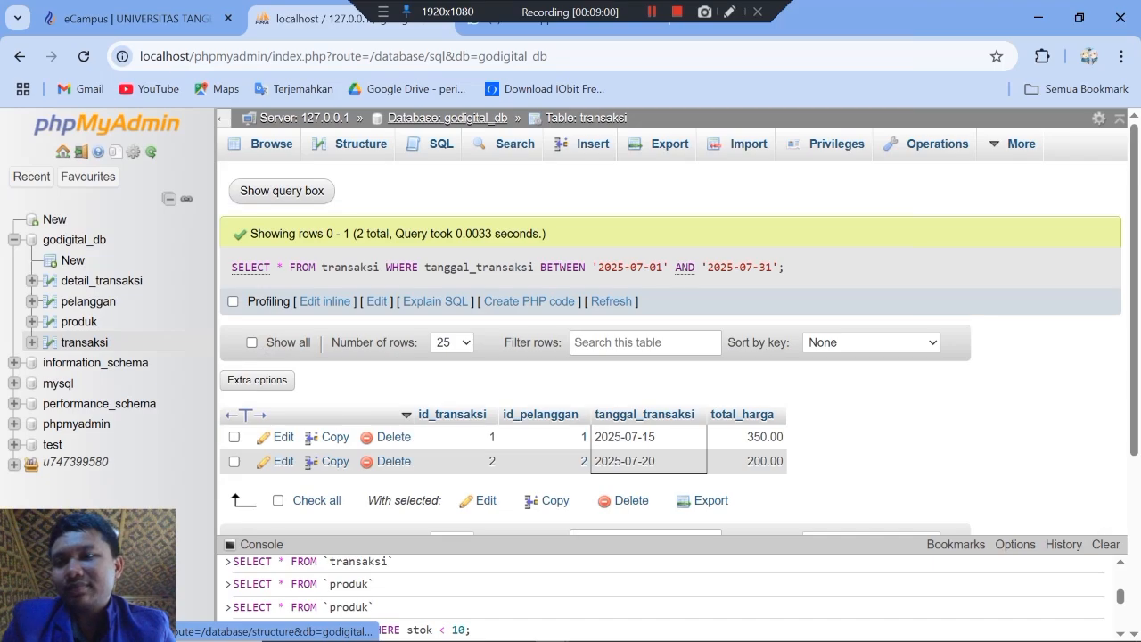
Step: Check the section C query tasks on the eCampus exam page, and open an empty query editor for godigital_db in phpMyAdmin
click(74, 240)
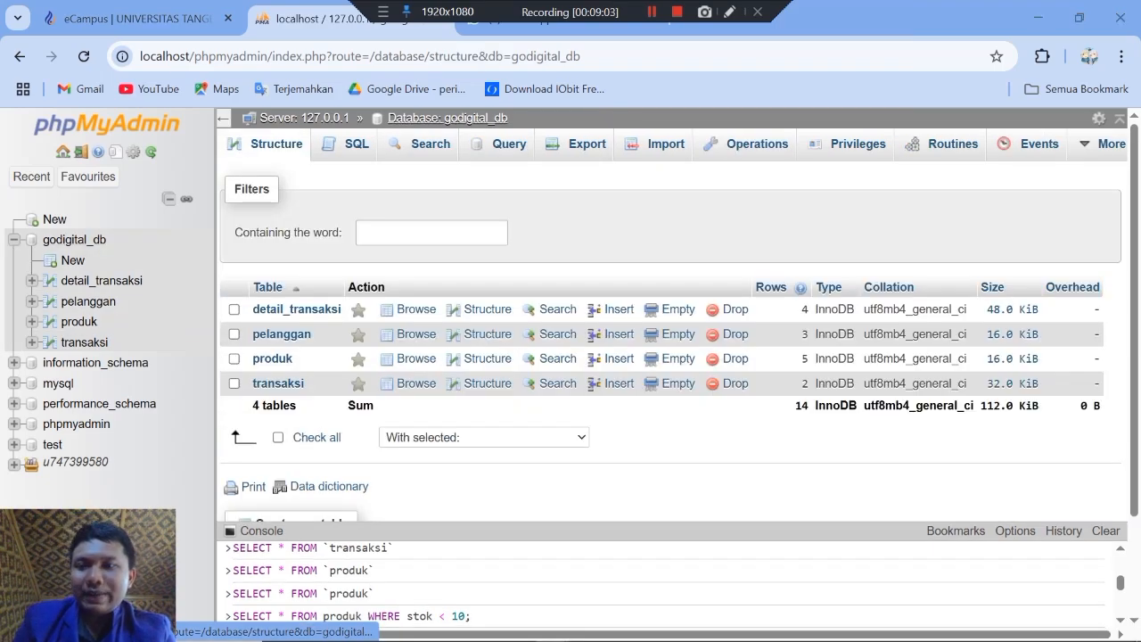
key(alt+Tab)
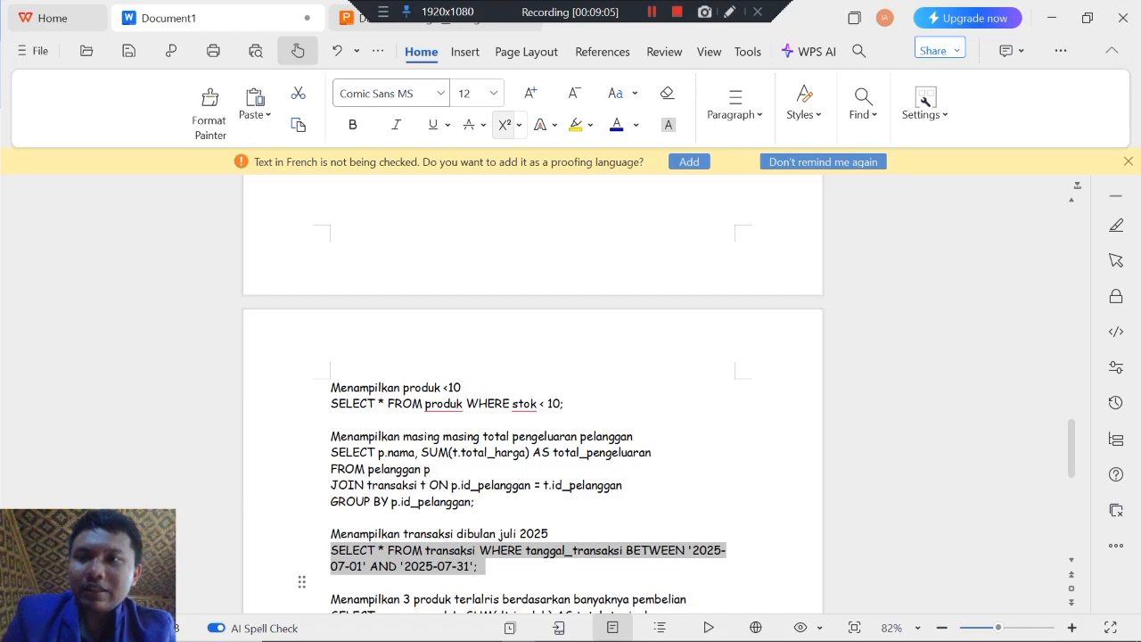
key(alt+Tab)
key(ctrl+shift+Tab)
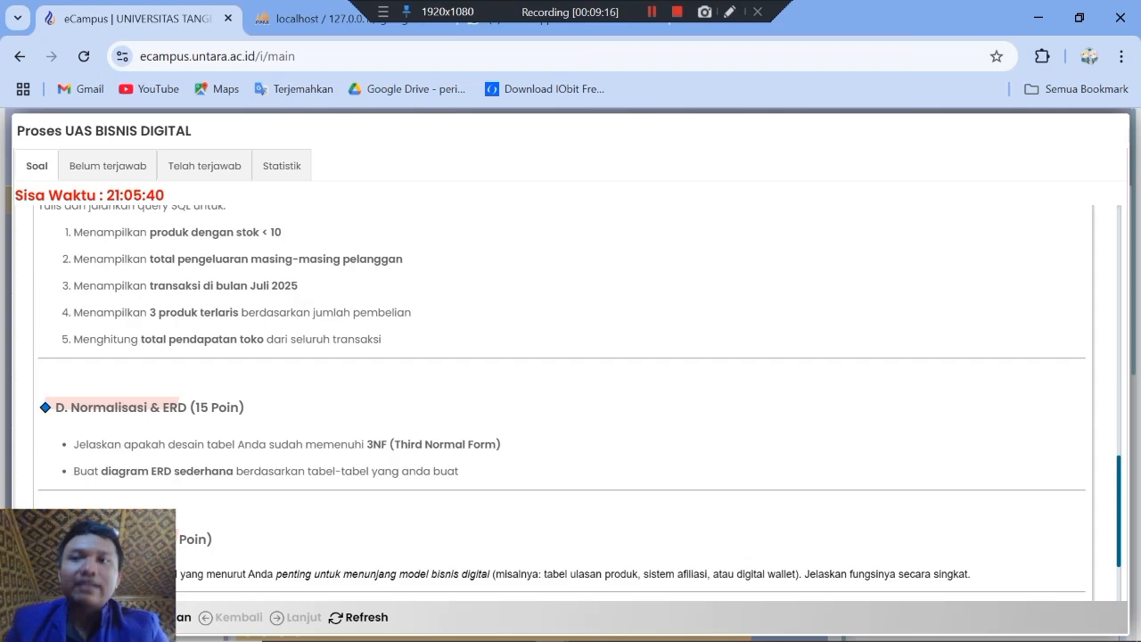
key(ctrl+Tab)
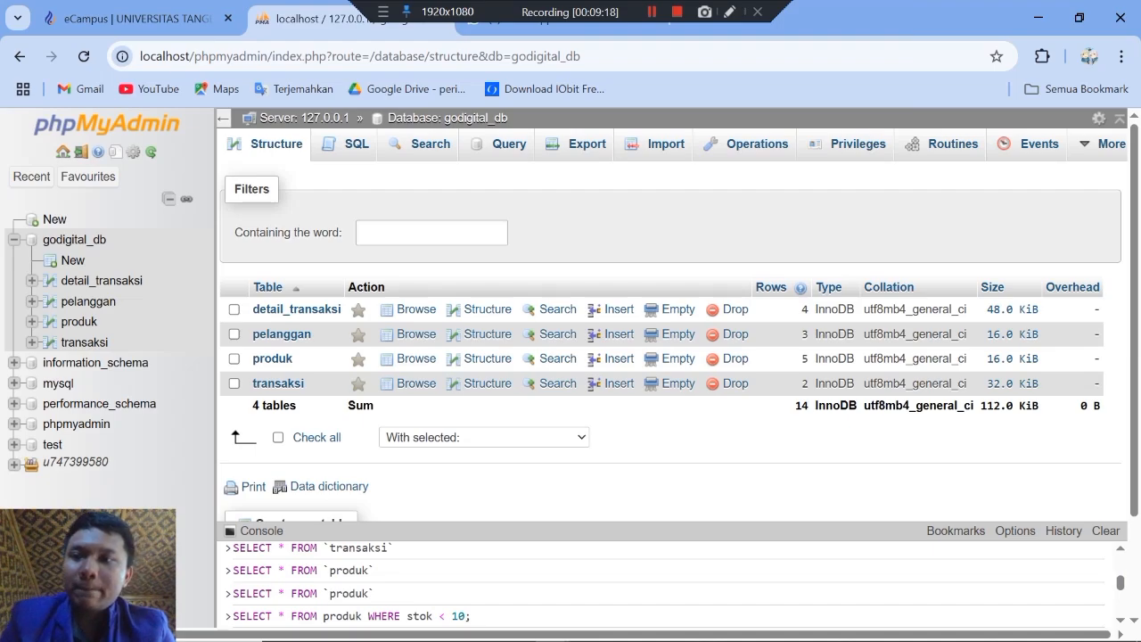
click(74, 240)
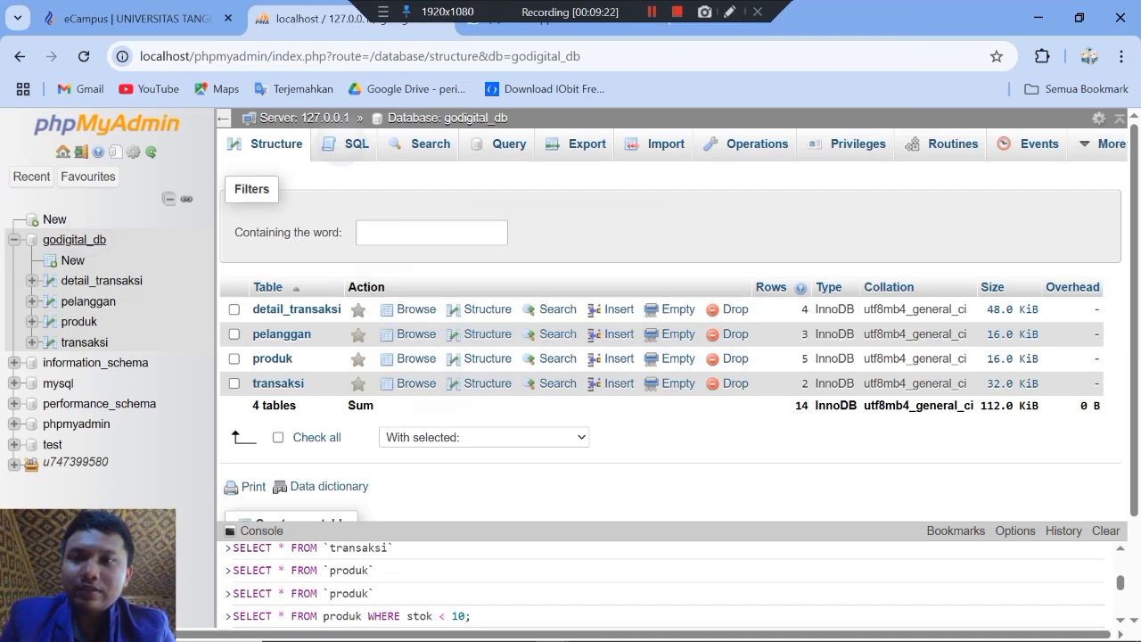
click(347, 144)
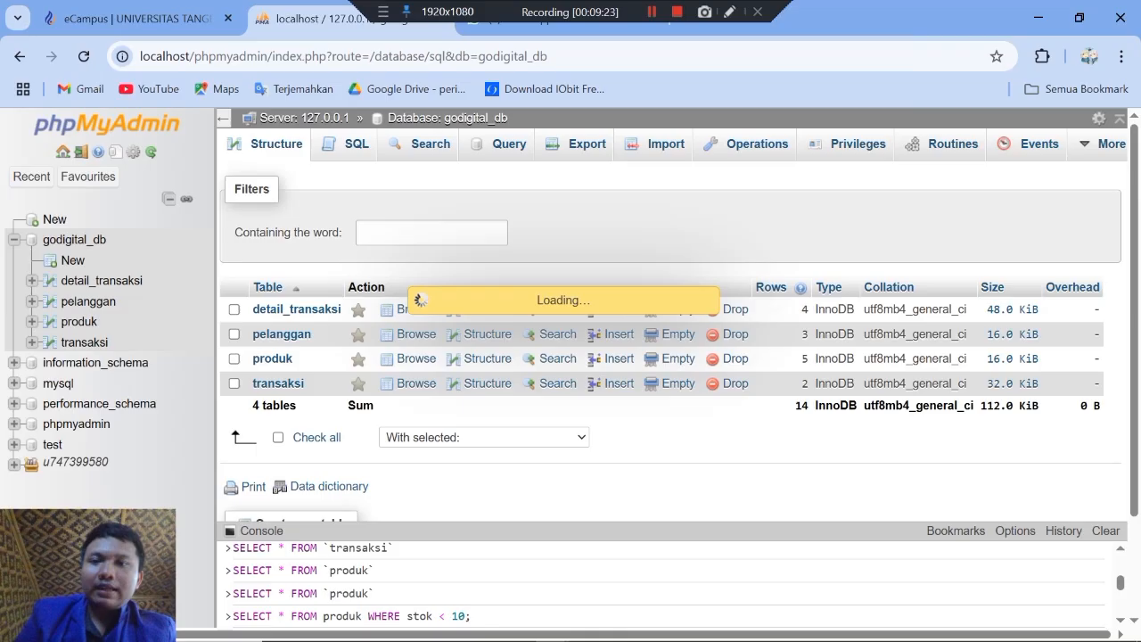
Step: Switch to the WPS document and select the three best-selling products query, from SELECT p.nama_produk through LIMIT 3;, for copying
key(alt+Tab)
key(Down)
key(Down)
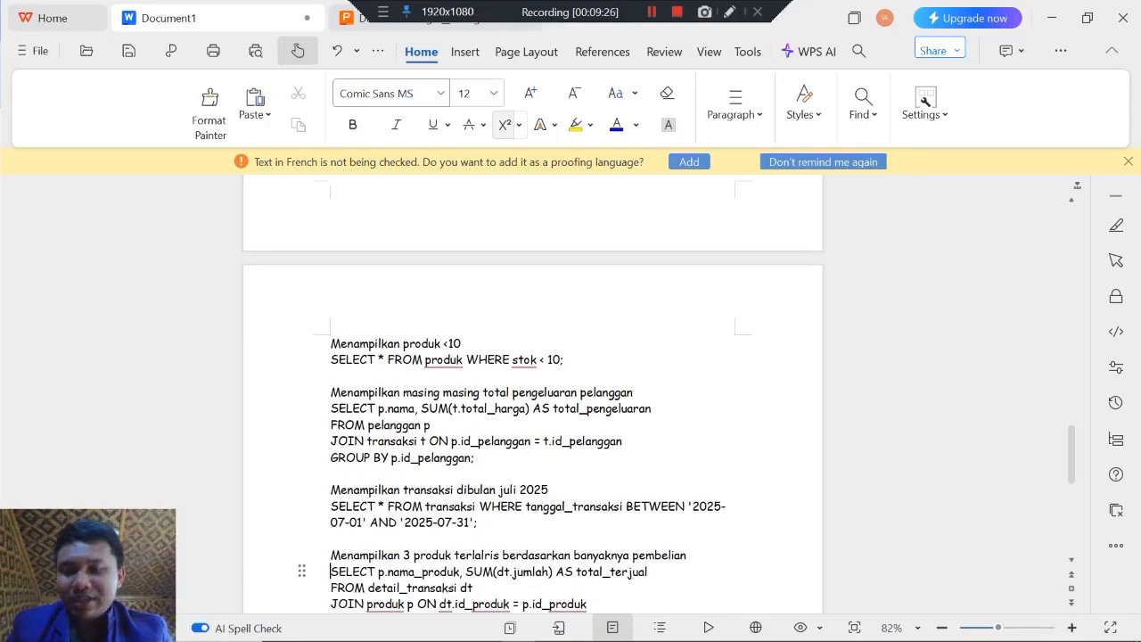
key(shift+Down)
key(shift+Down)
key(shift+Down)
key(shift+Down)
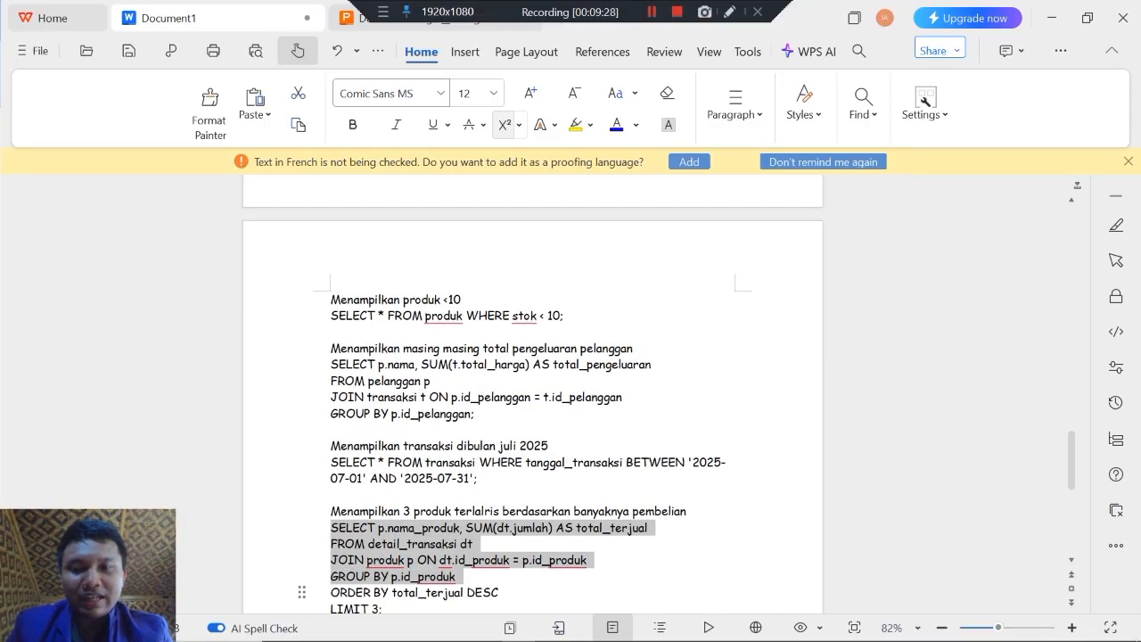
key(shift+Down)
key(shift+Down)
key(ctrl+c)
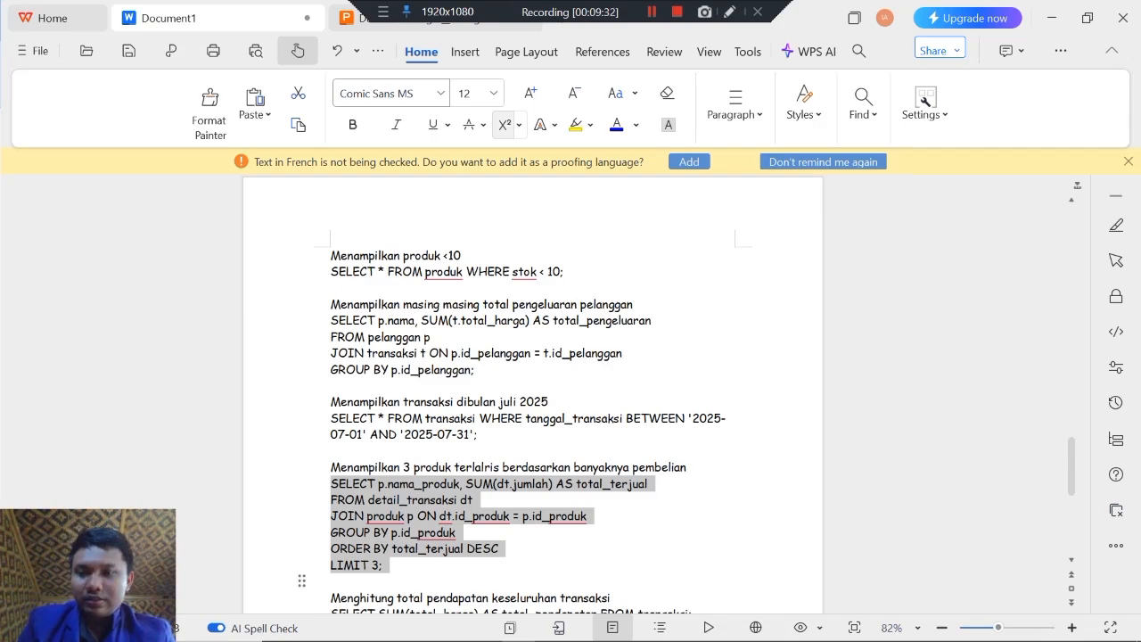
Step: Return to phpMyAdmin, paste the total_terjual query for the three best-selling products into the query editor and run it
key(alt+Tab)
key(ctrl+v)
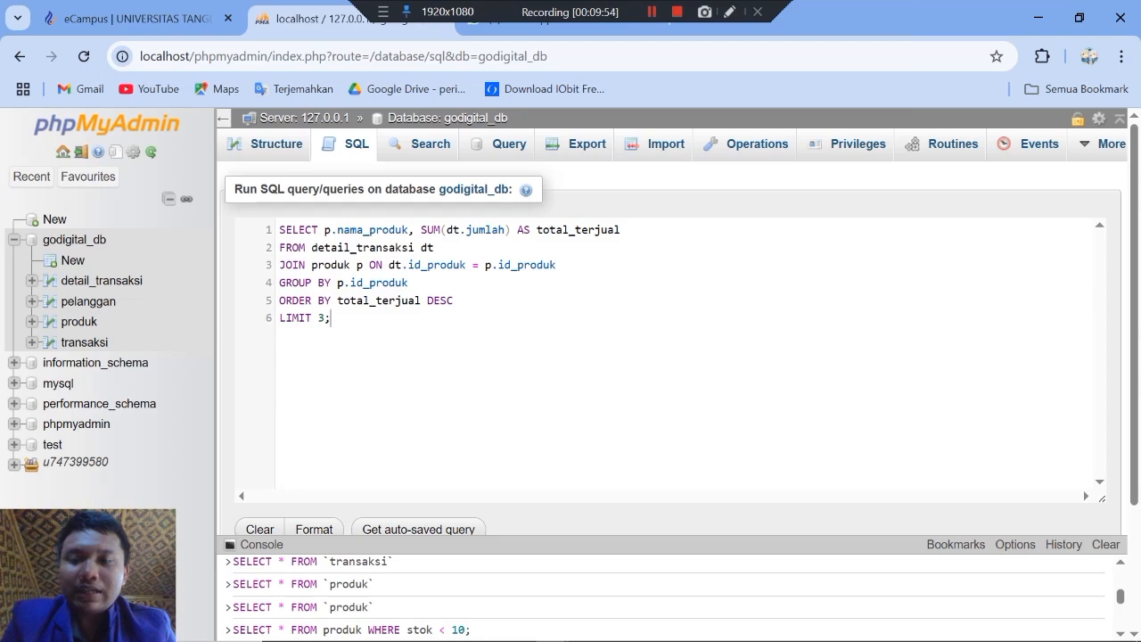
scroll(668, 339, down, 2)
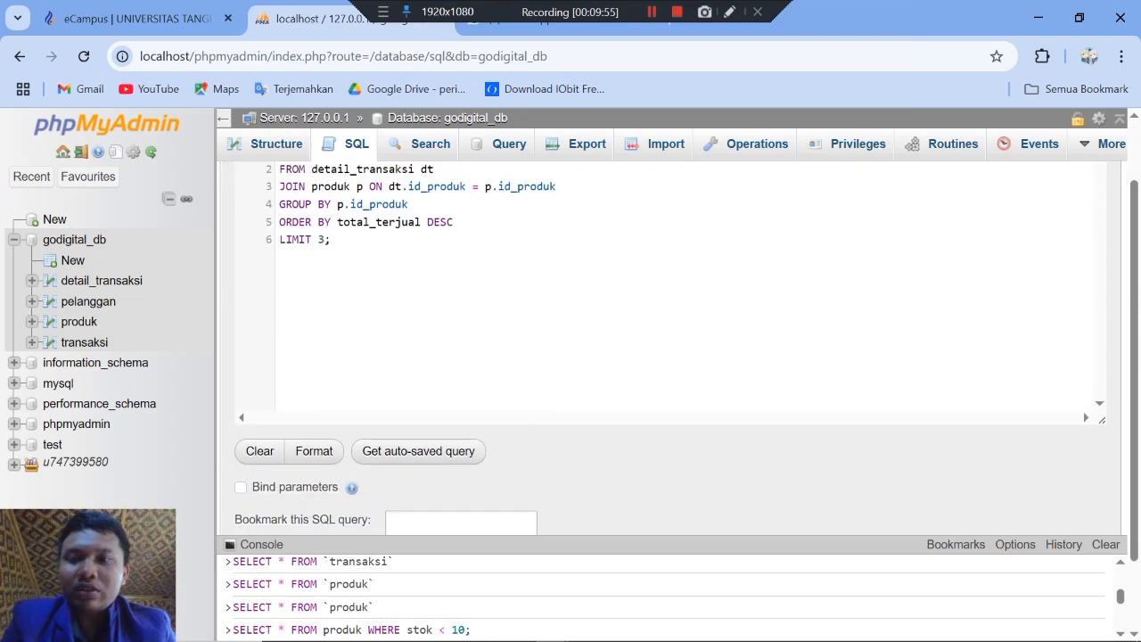
scroll(506, 410, down, 1)
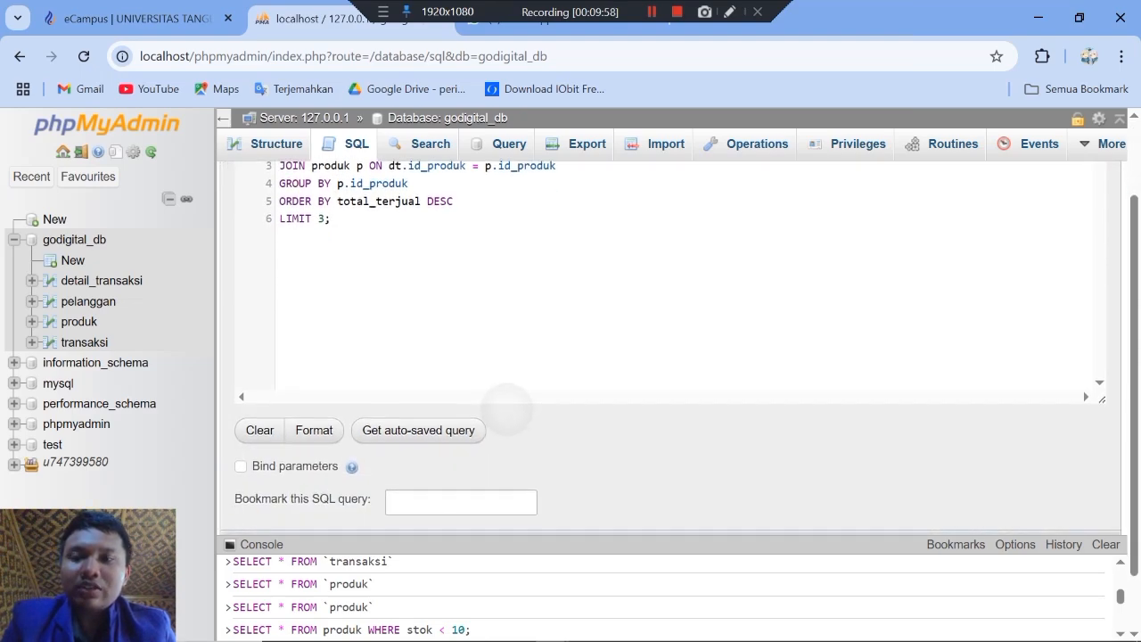
scroll(505, 405, down, 2)
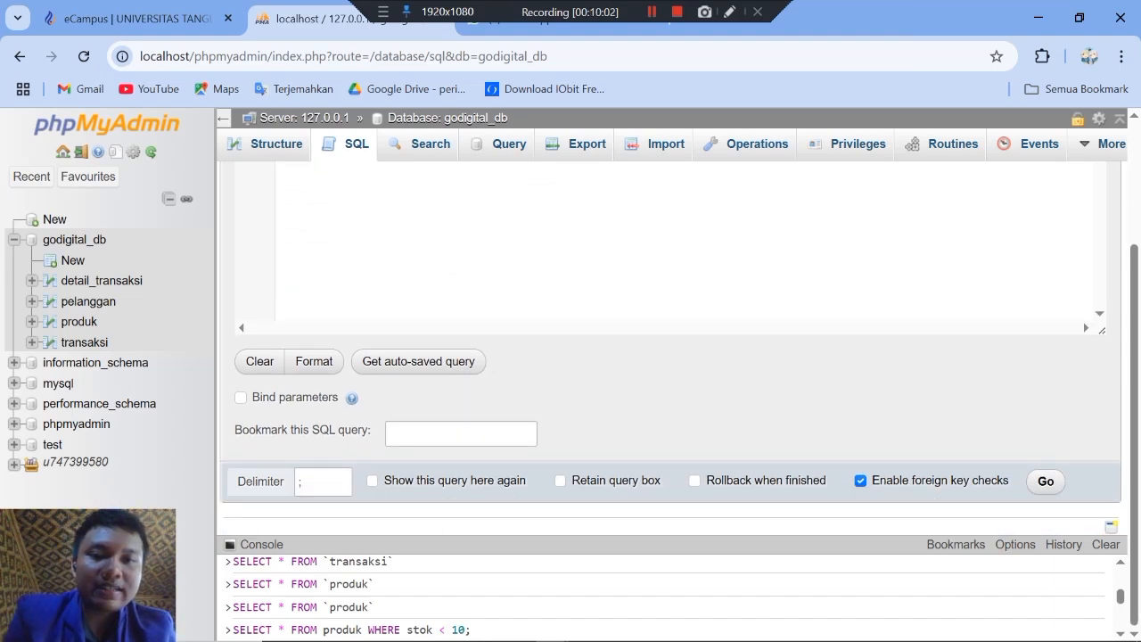
click(1046, 481)
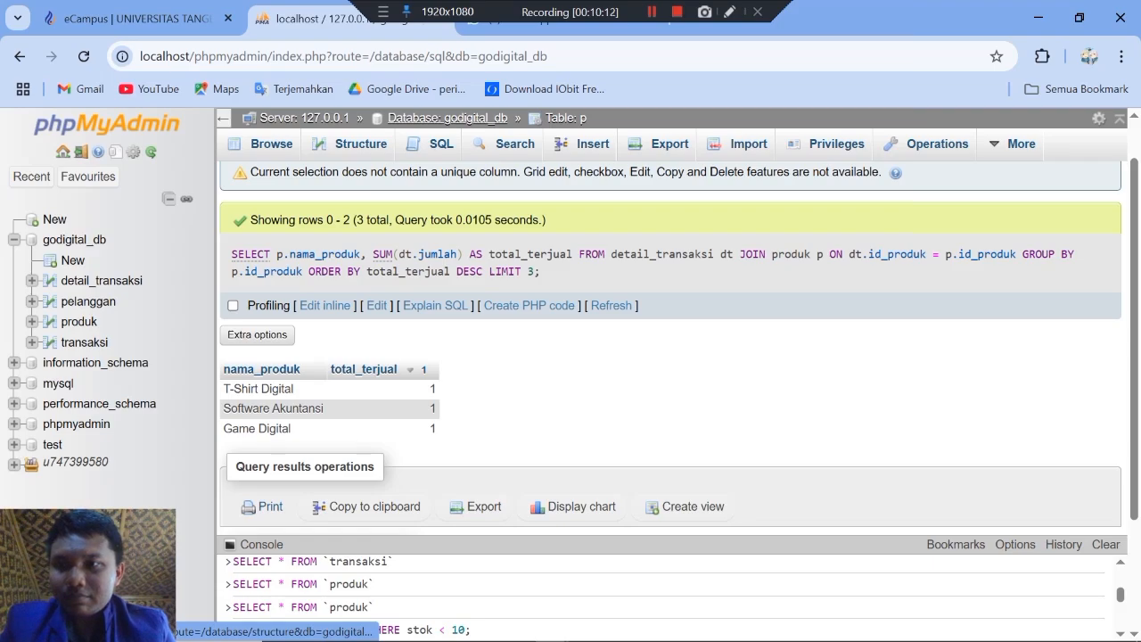
Step: Browse the produk, transaksi, pelanggan and detail_transaksi tables, comparing their rows with the best-selling products result
click(79, 321)
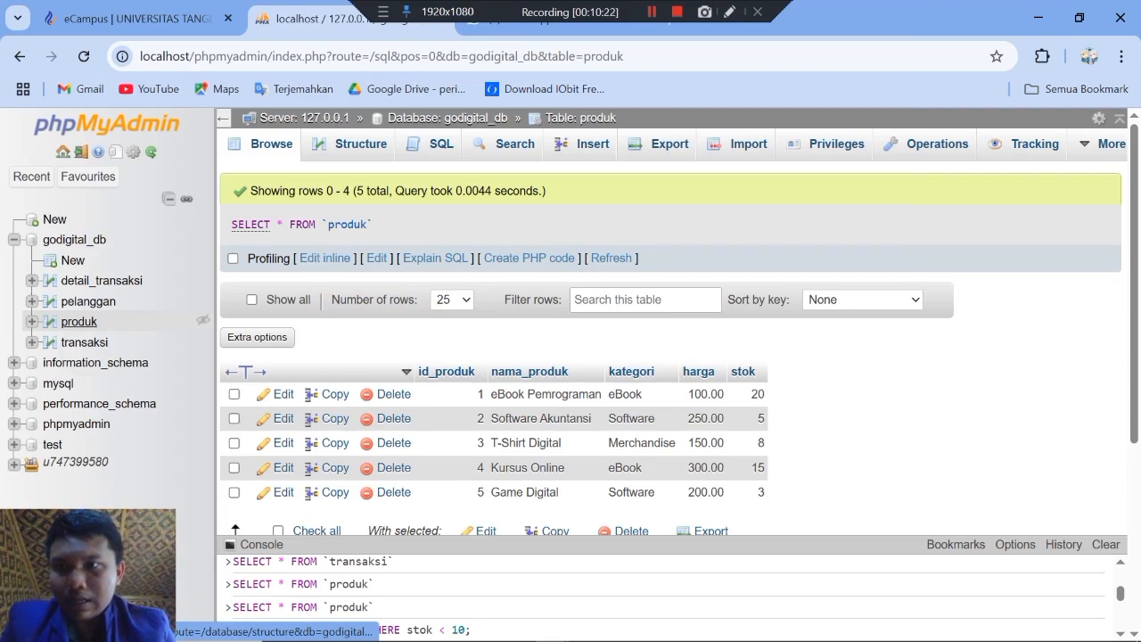
click(84, 342)
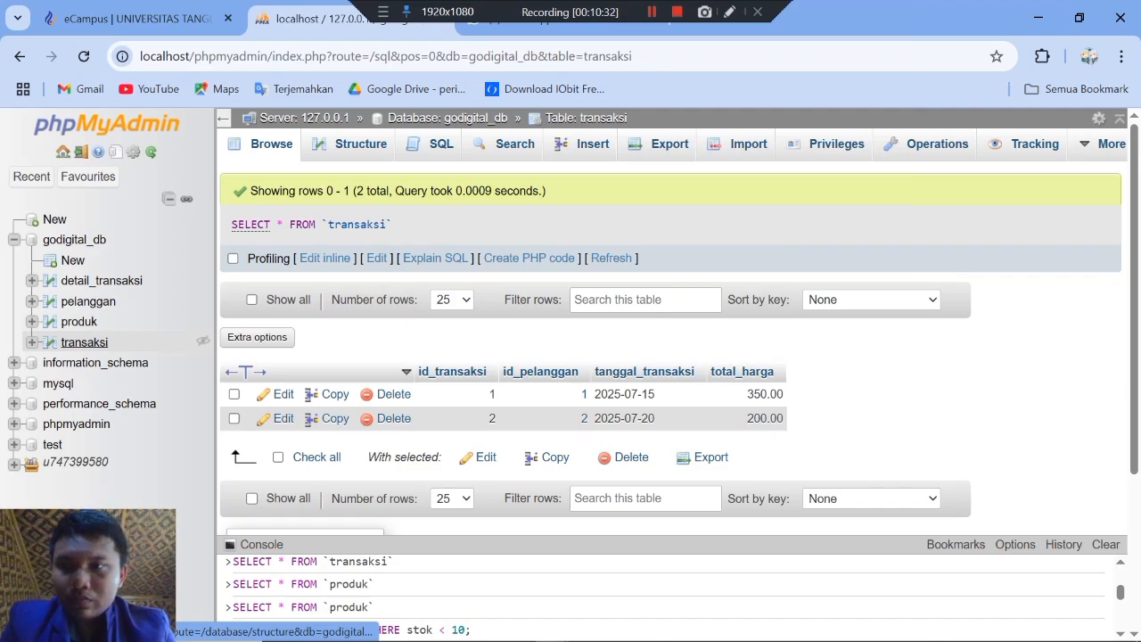
click(88, 301)
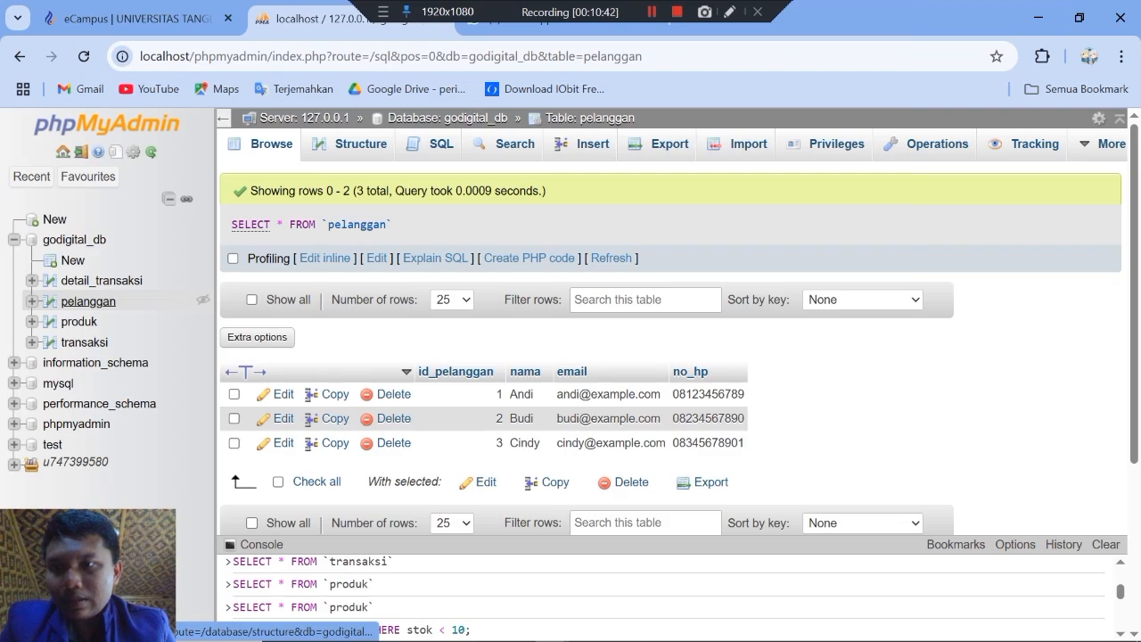
click(102, 281)
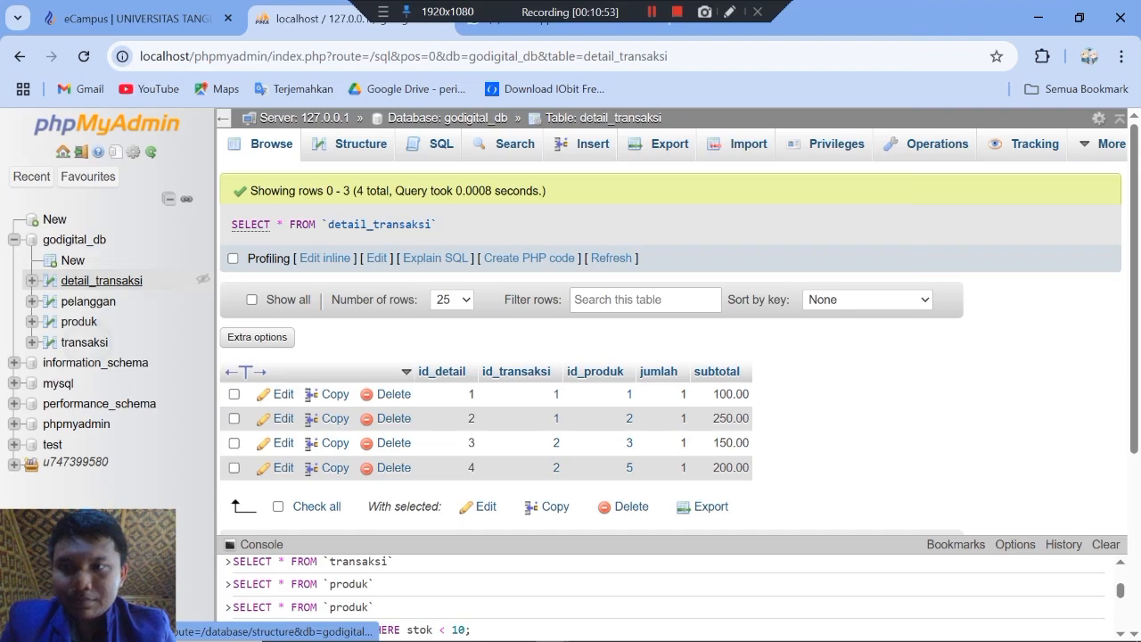
click(84, 342)
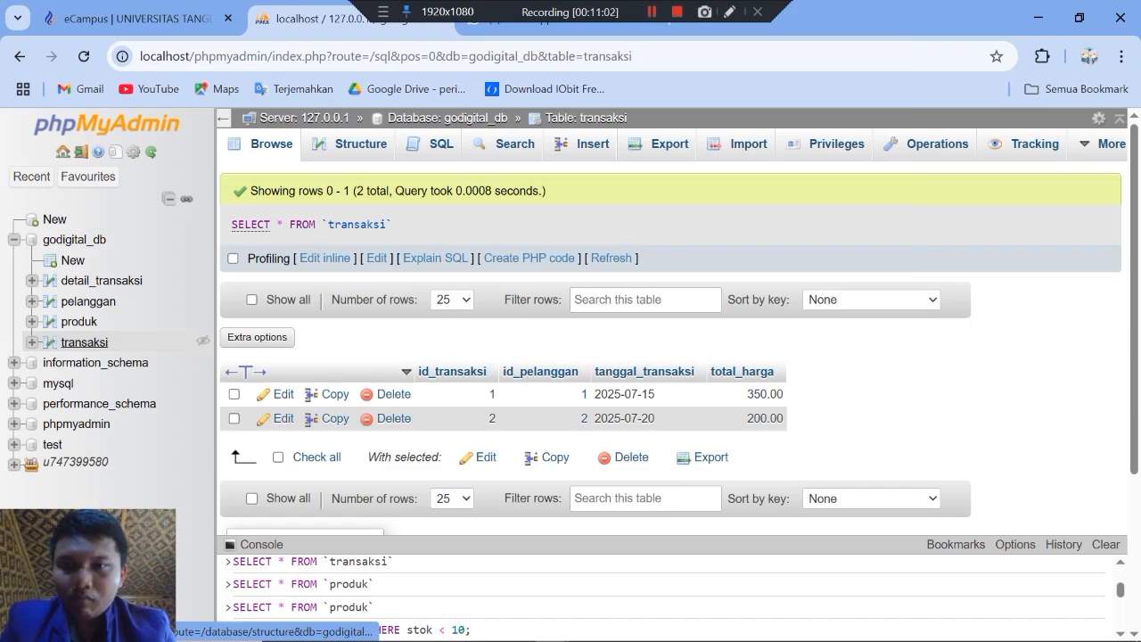
click(100, 280)
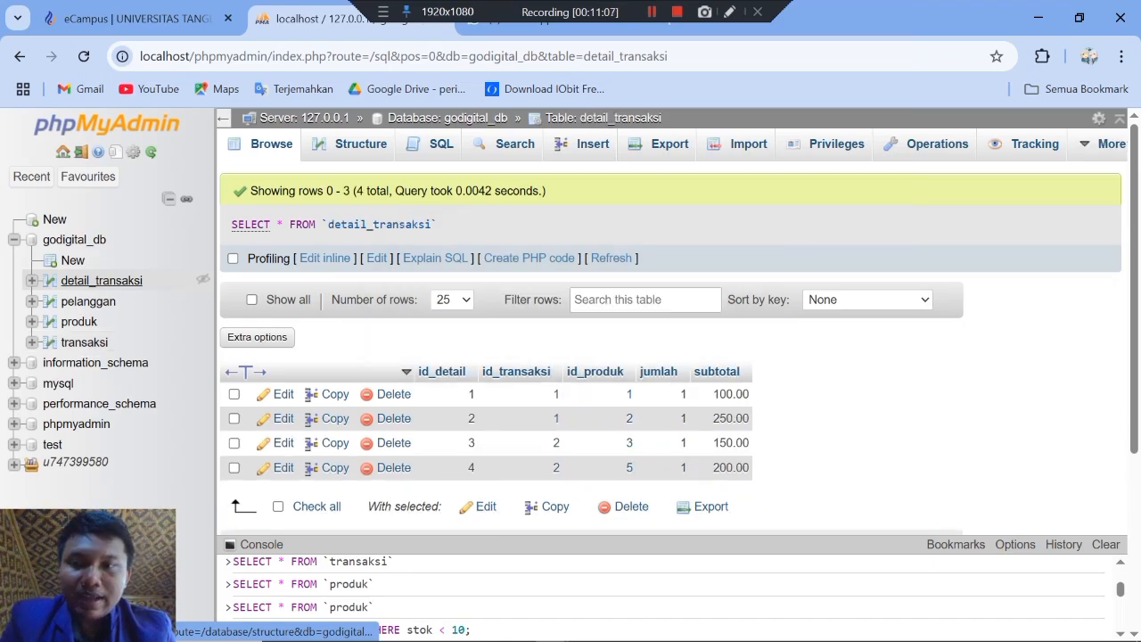
Step: Set jumlah to 4 in the detail_transaksi record with id_detail 1 and save the record
click(284, 394)
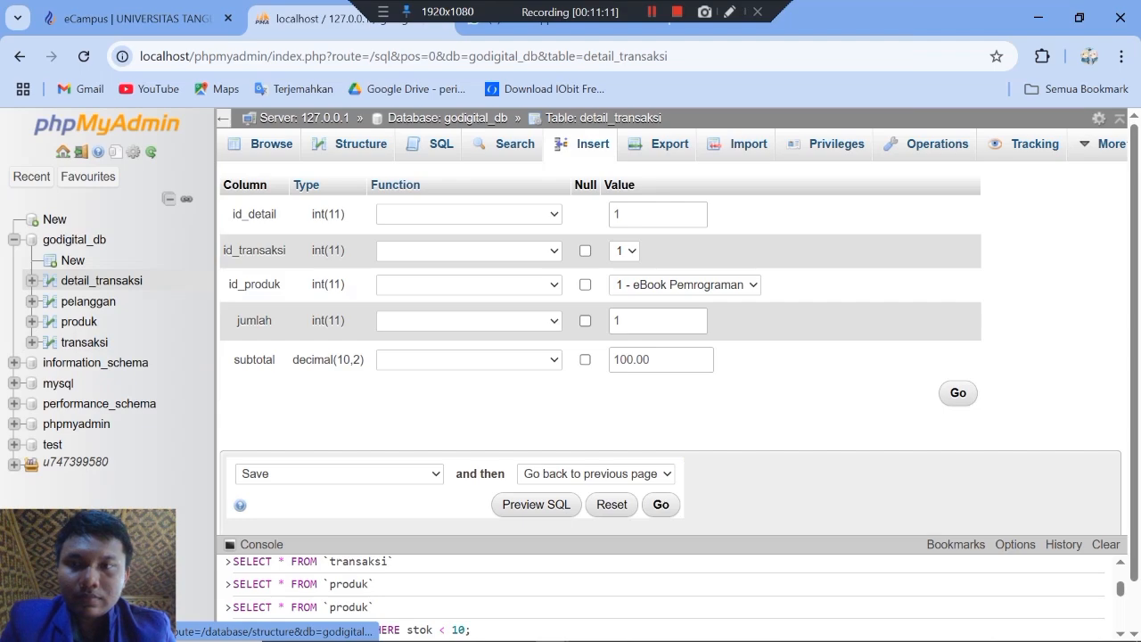
click(615, 330)
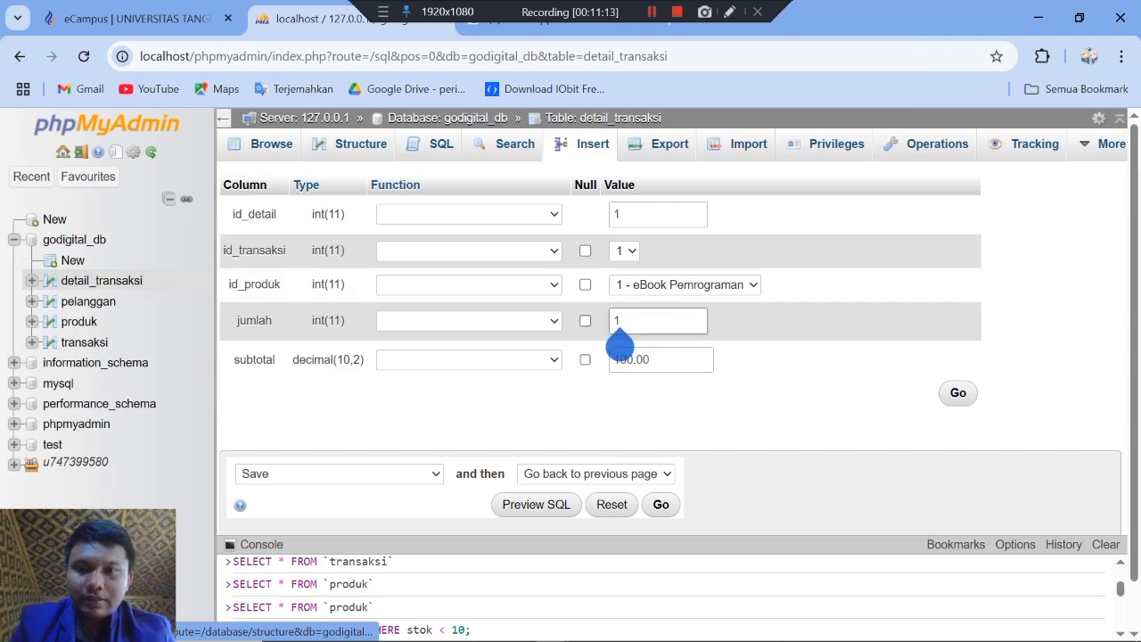
key(BackSpace)
text(4)
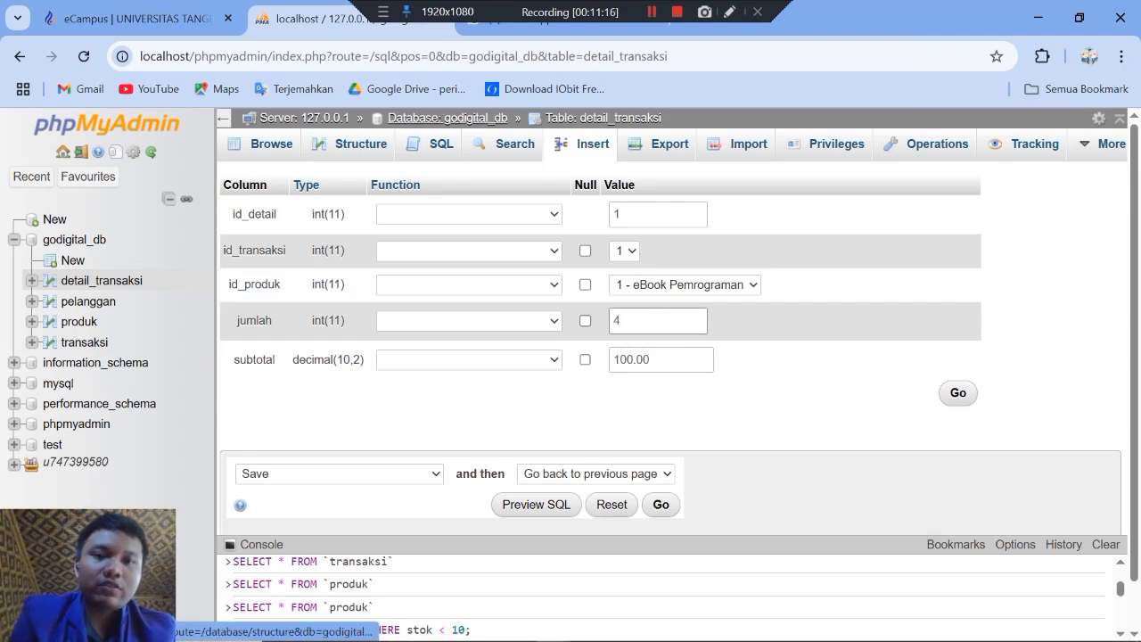
click(957, 393)
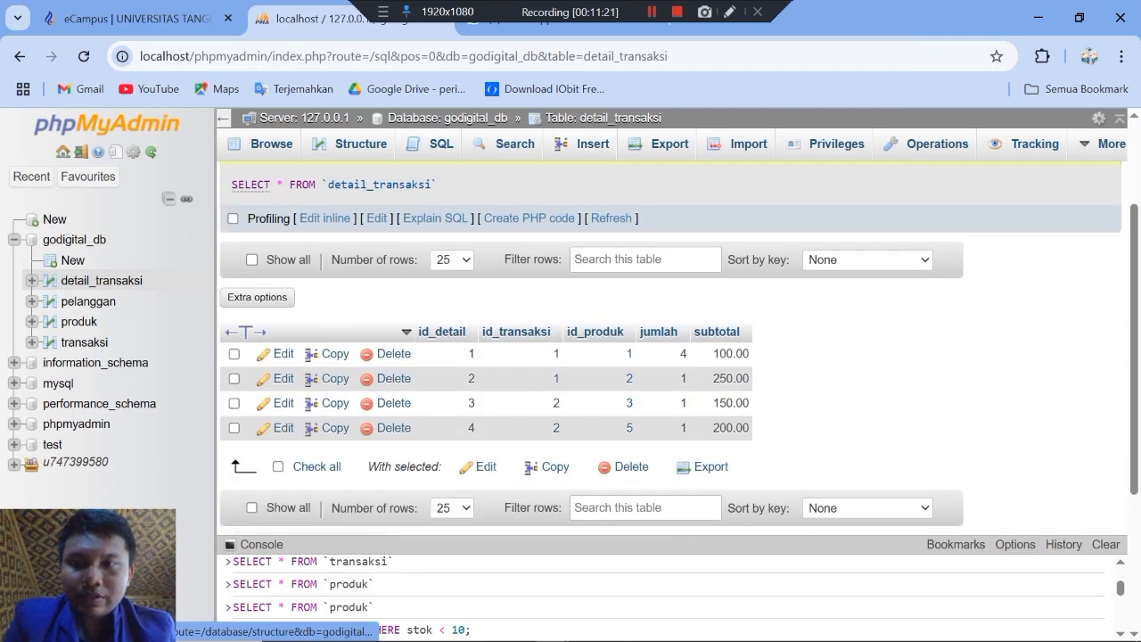
Step: Set jumlah to 6 in the detail_transaksi record with id_detail 2 and save the record
click(283, 379)
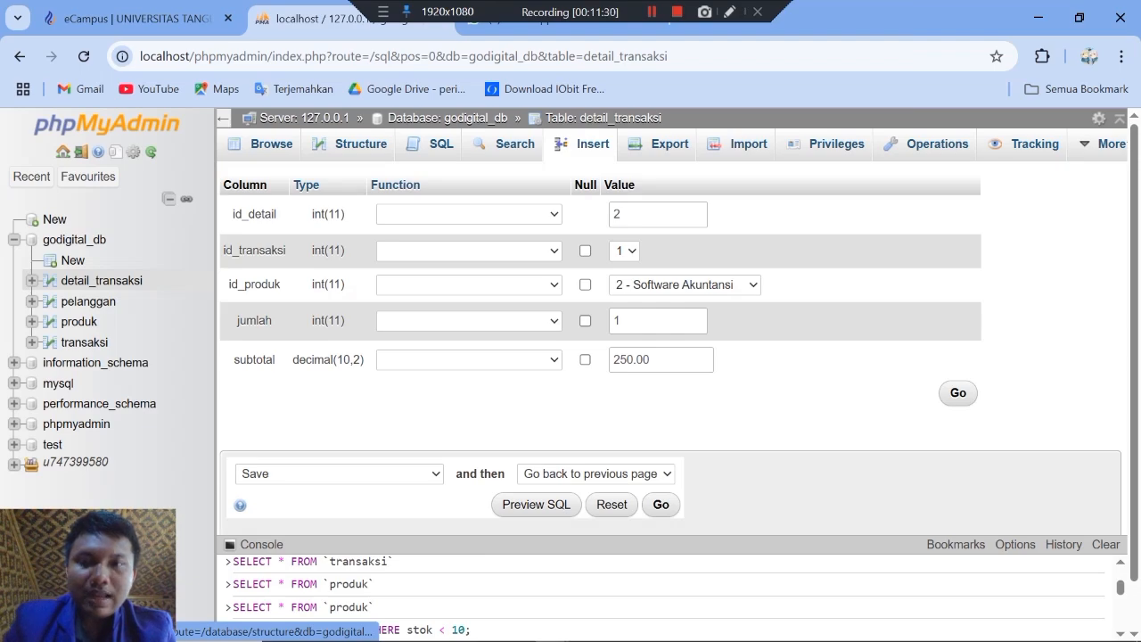
click(624, 323)
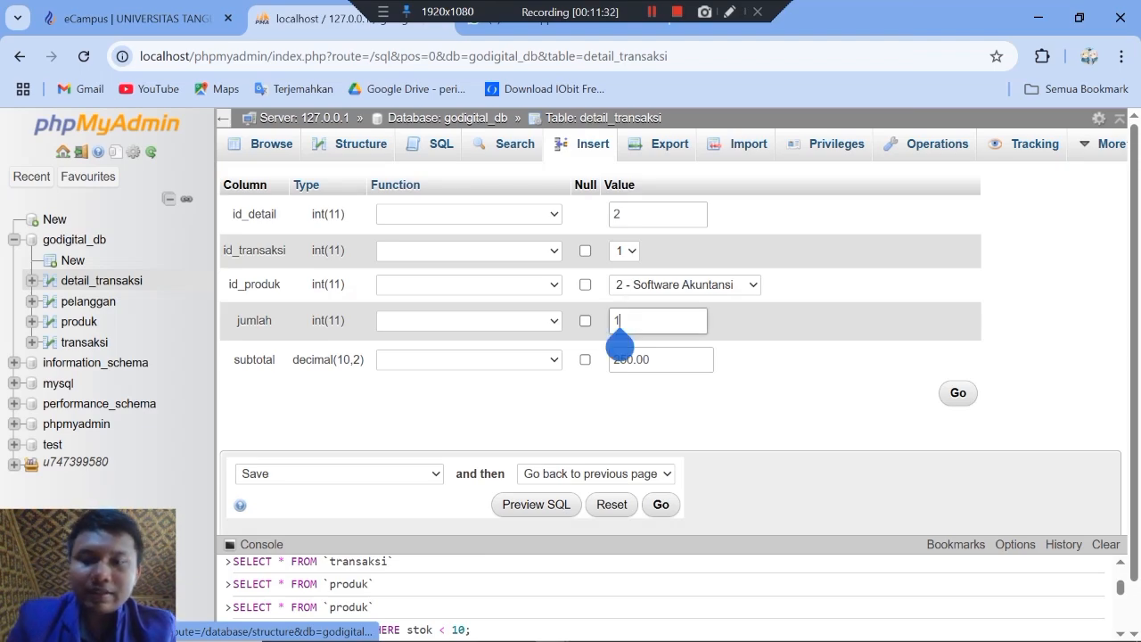
key(BackSpace)
text(6)
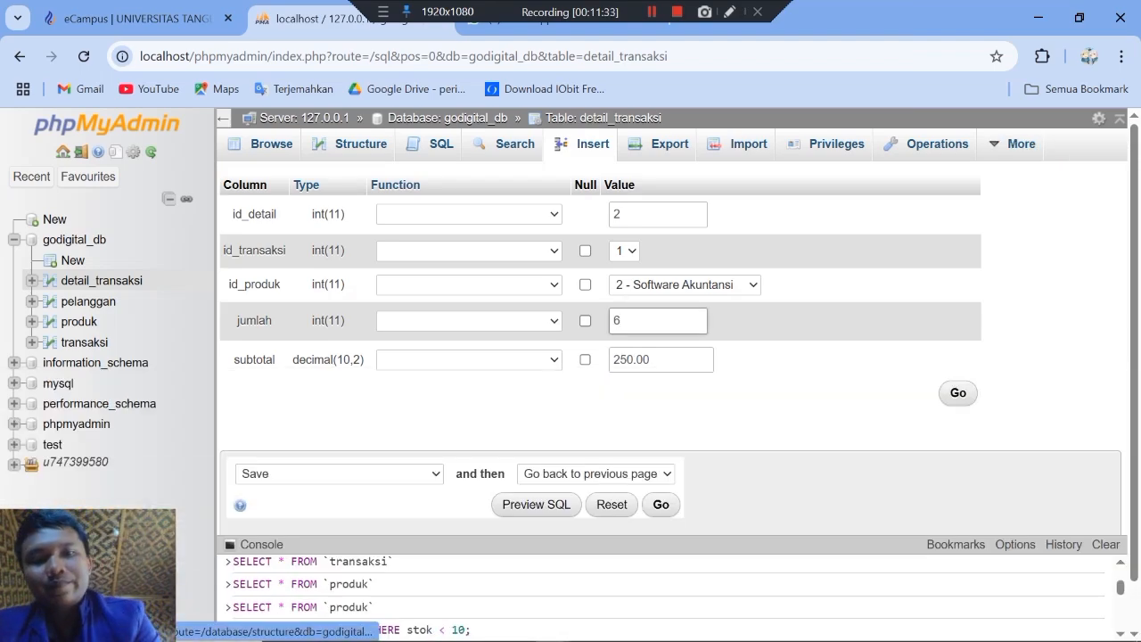
key(Return)
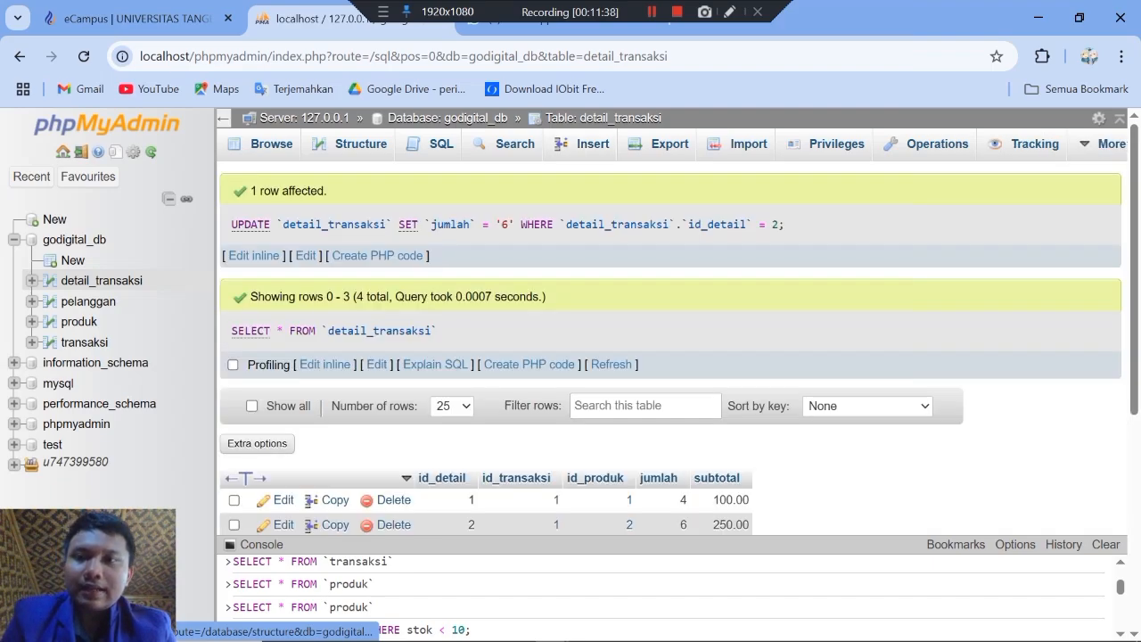
Step: Set jumlah to 3 in the detail_transaksi record with id_detail 3 and save the record
click(102, 279)
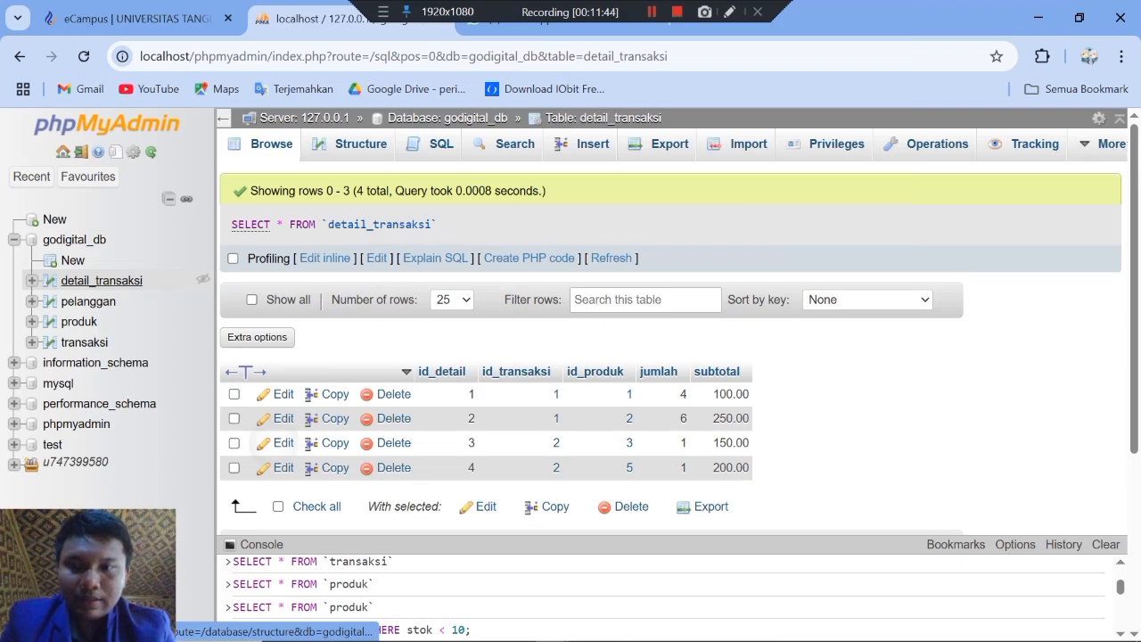
click(278, 443)
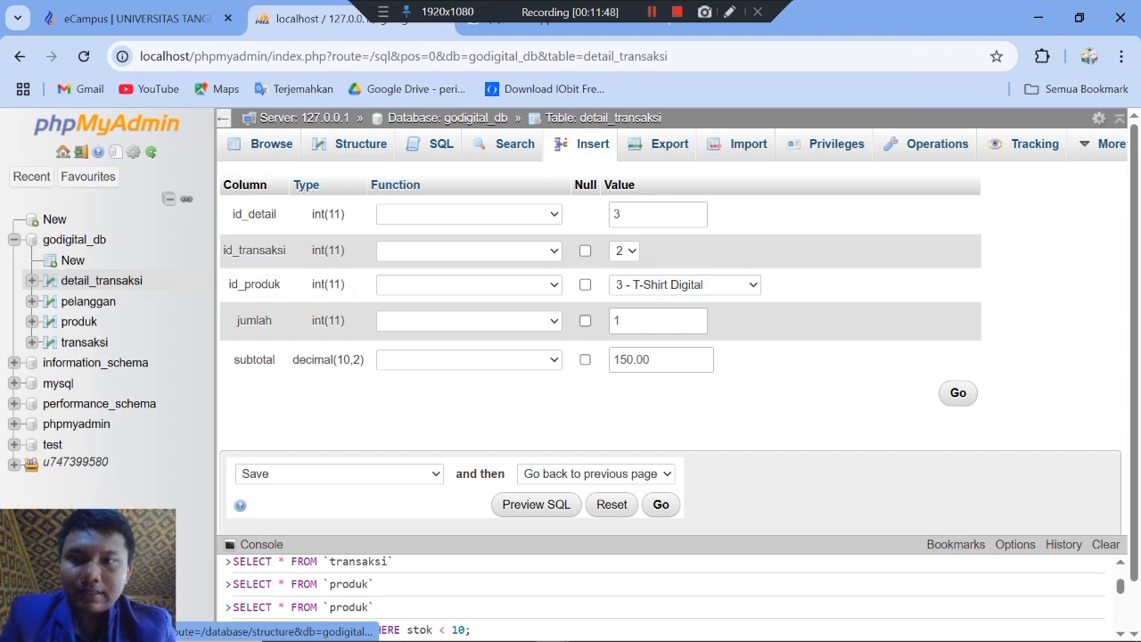
click(645, 319)
key(BackSpace)
text(2)
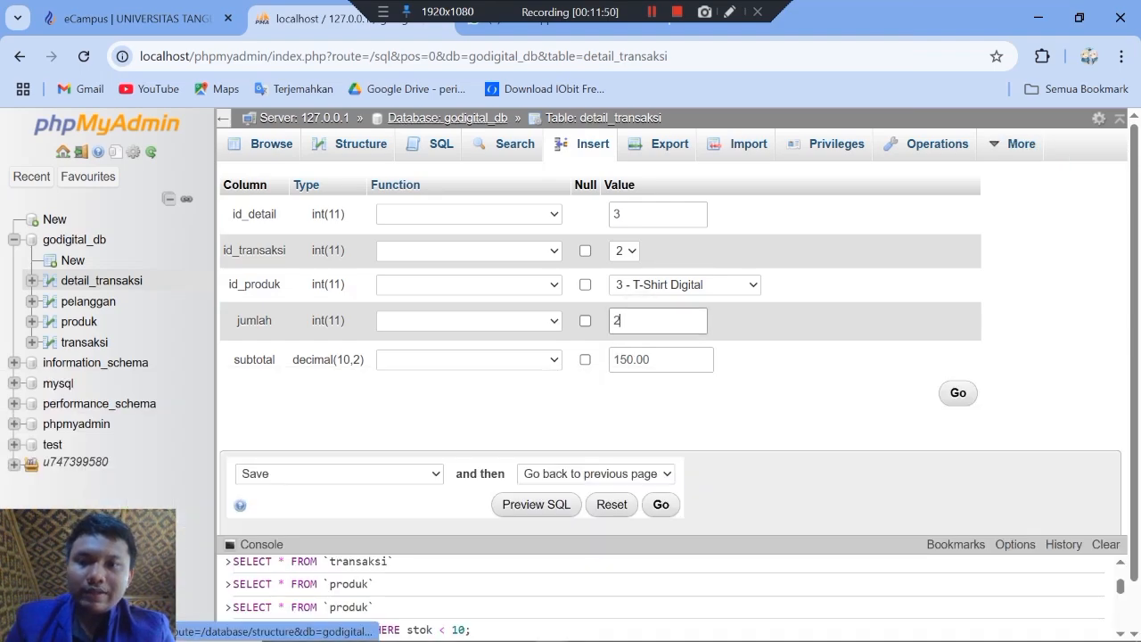
key(BackSpace)
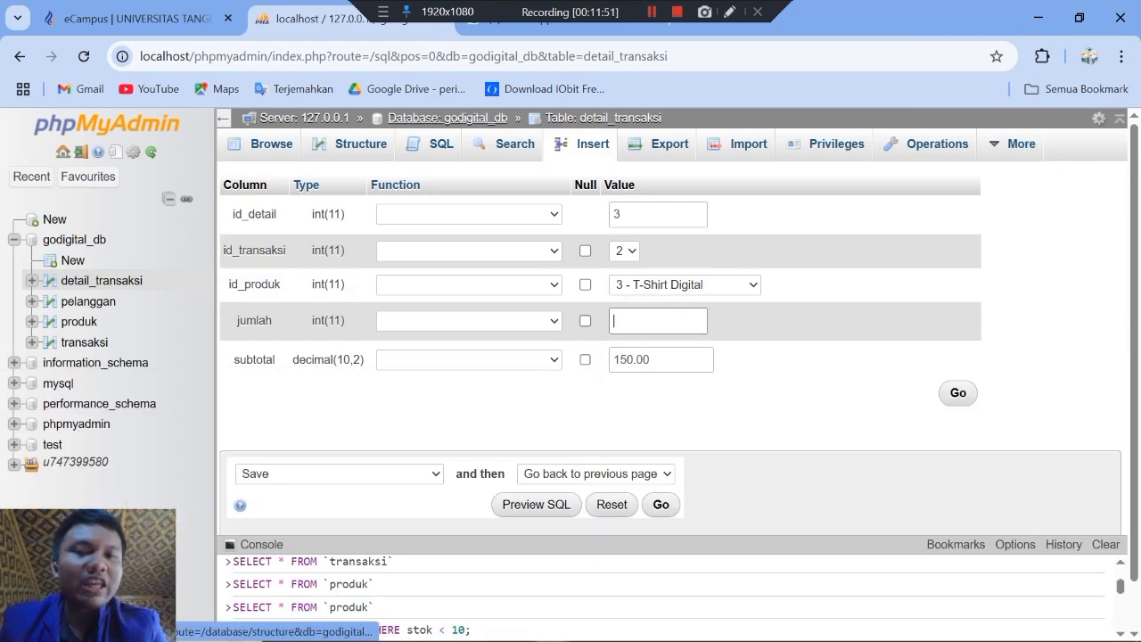
text(3)
click(959, 392)
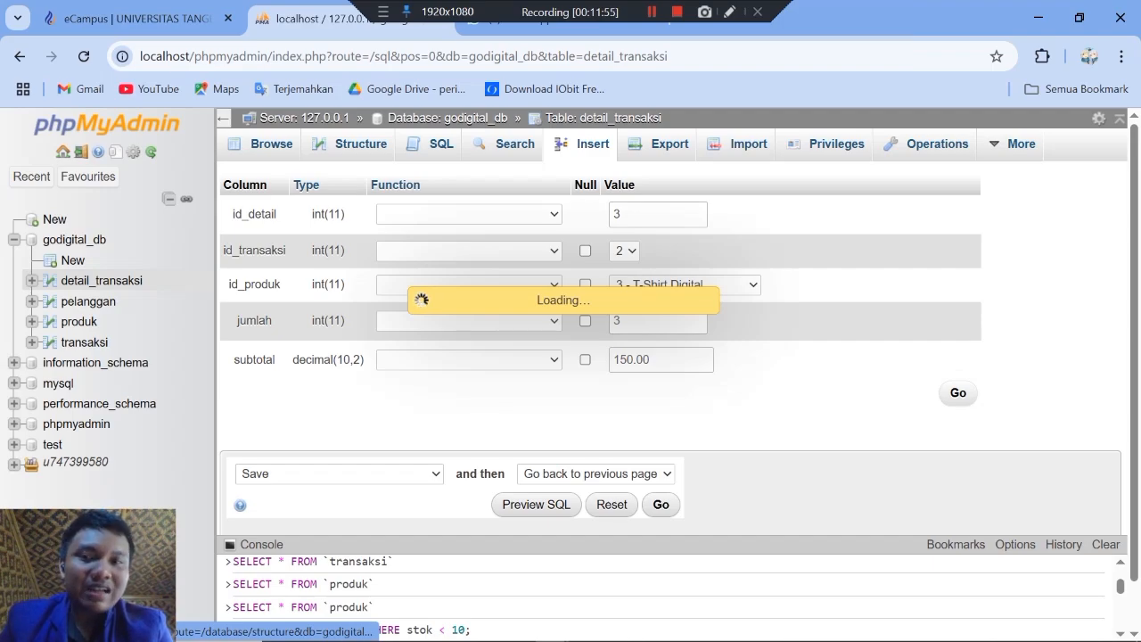
Step: Set jumlah to 6 in the detail_transaksi record with id_detail 4 and save the record
scroll(670, 347, down, 1)
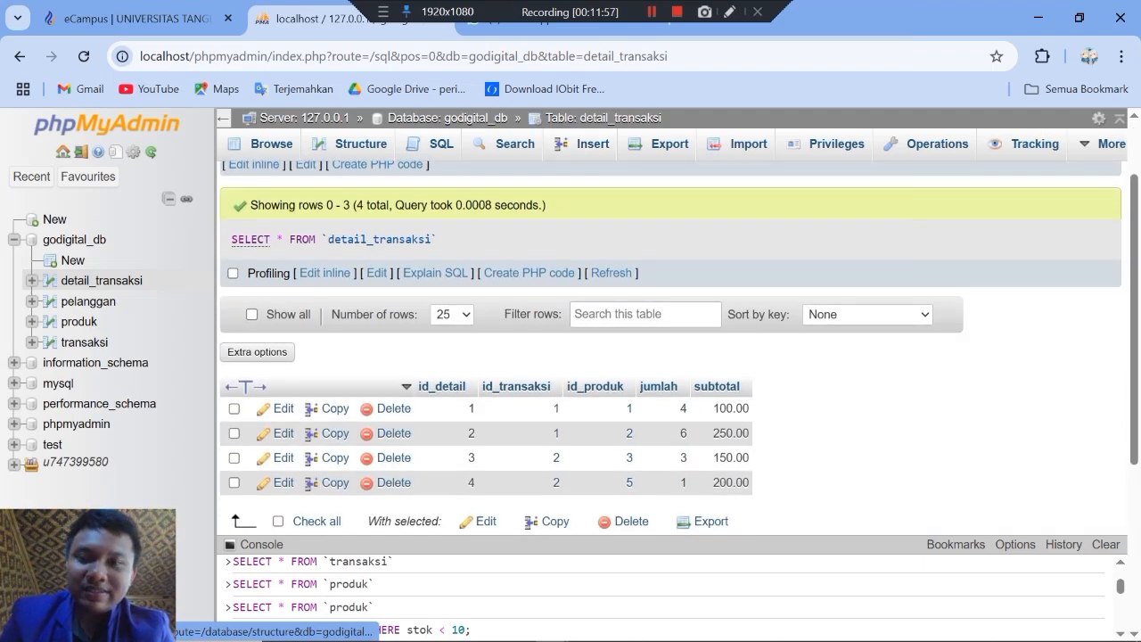
click(274, 483)
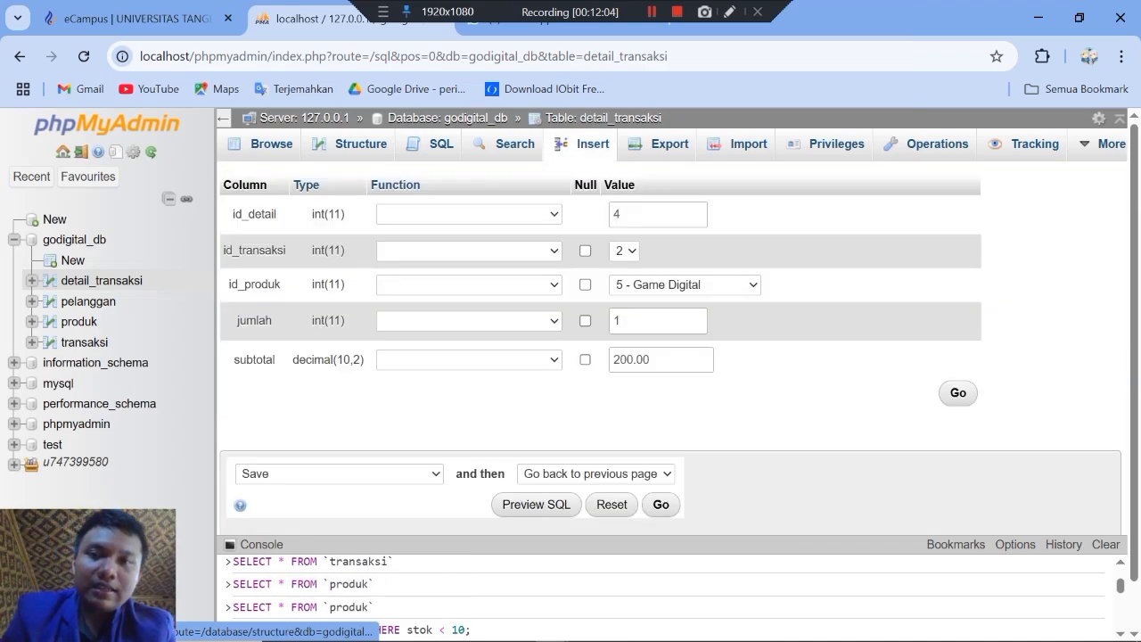
click(616, 328)
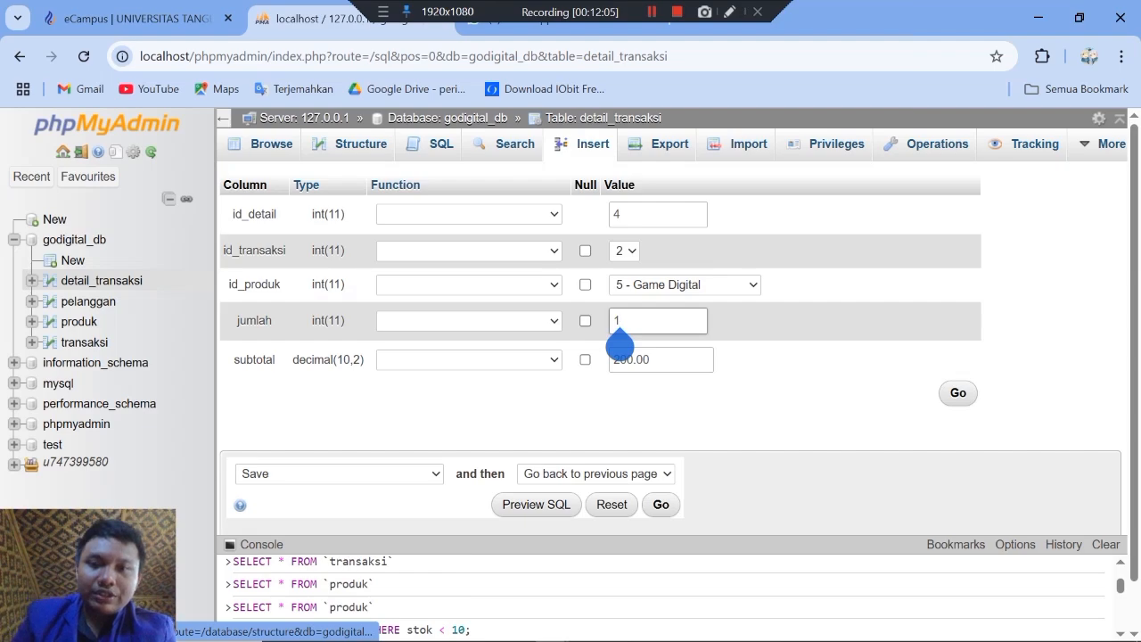
key(BackSpace)
text(6)
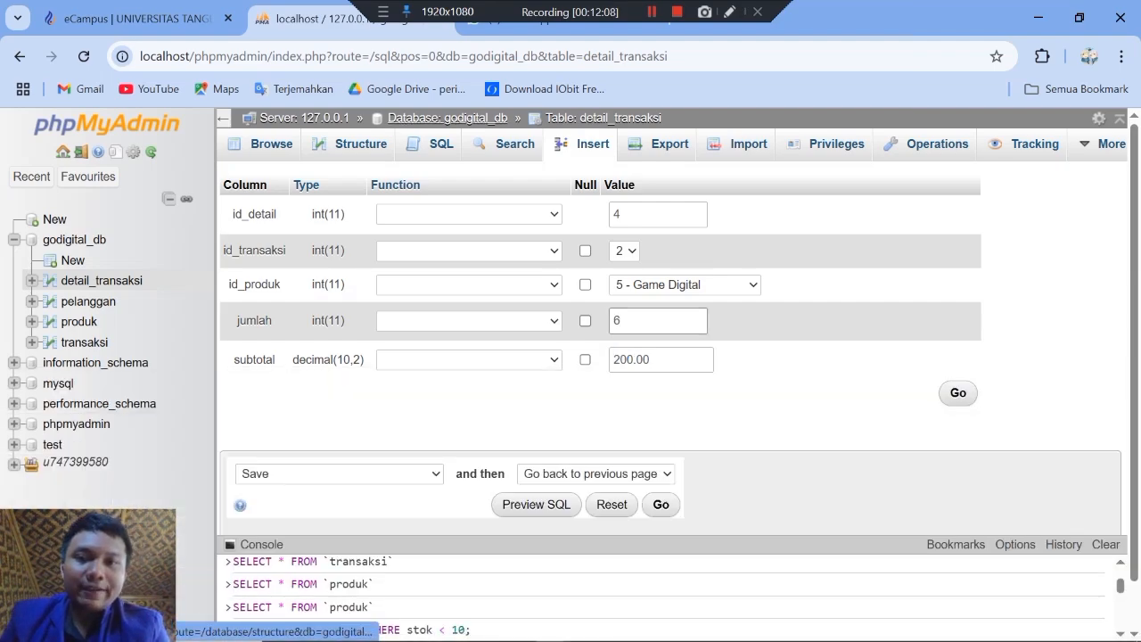
click(962, 394)
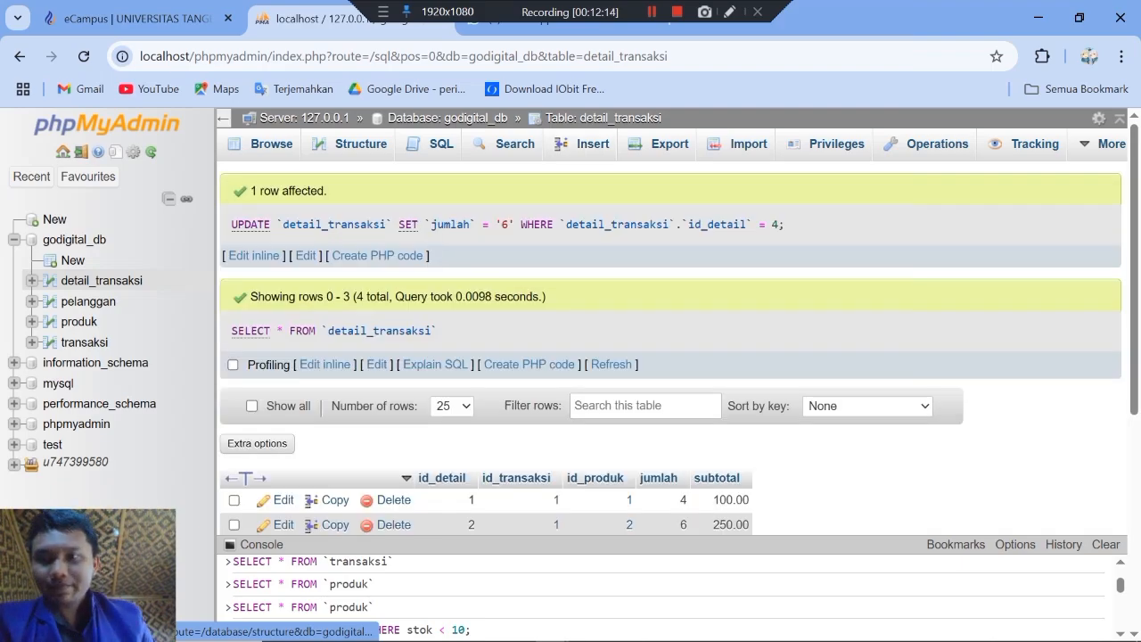
Step: Paste the total_terjual query for the three best-selling products into the godigital_db query editor and run it again
click(74, 240)
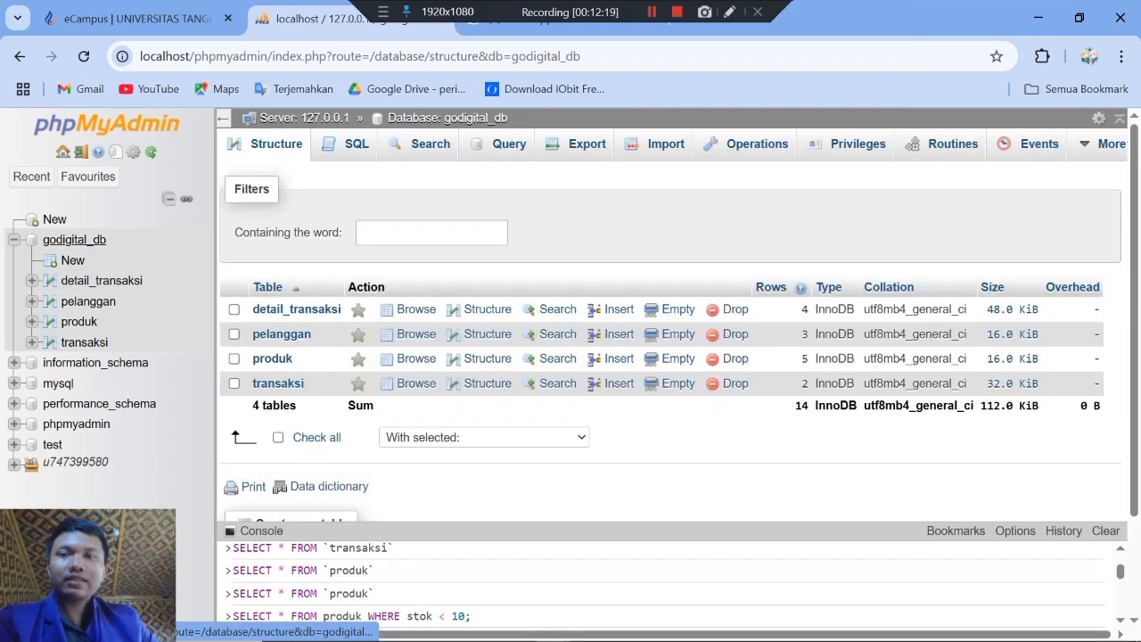
click(303, 118)
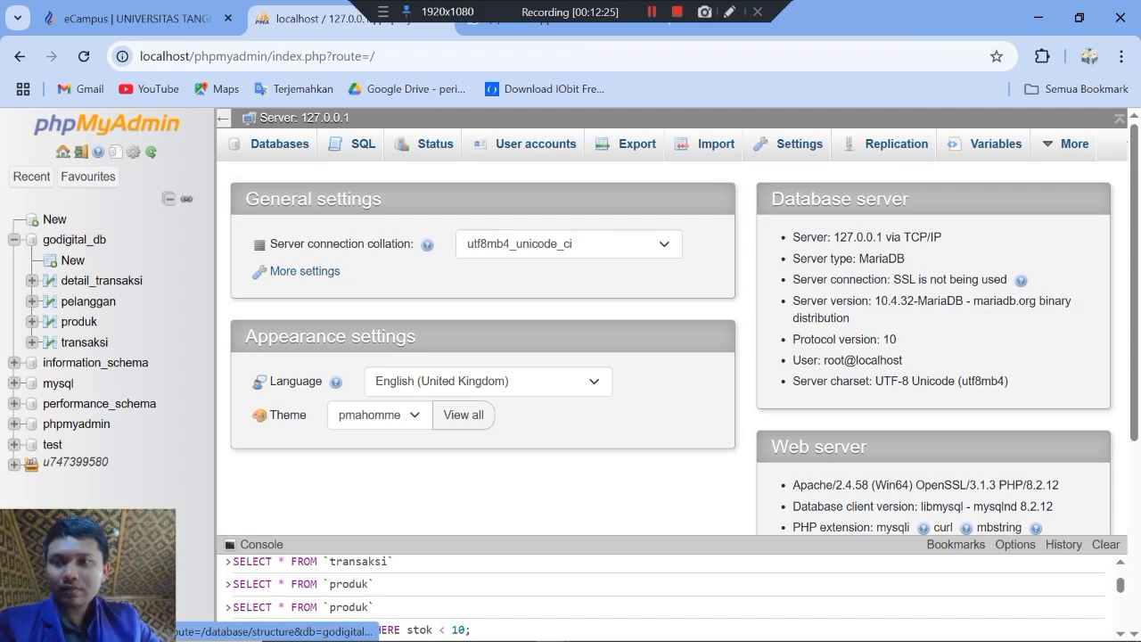
click(74, 239)
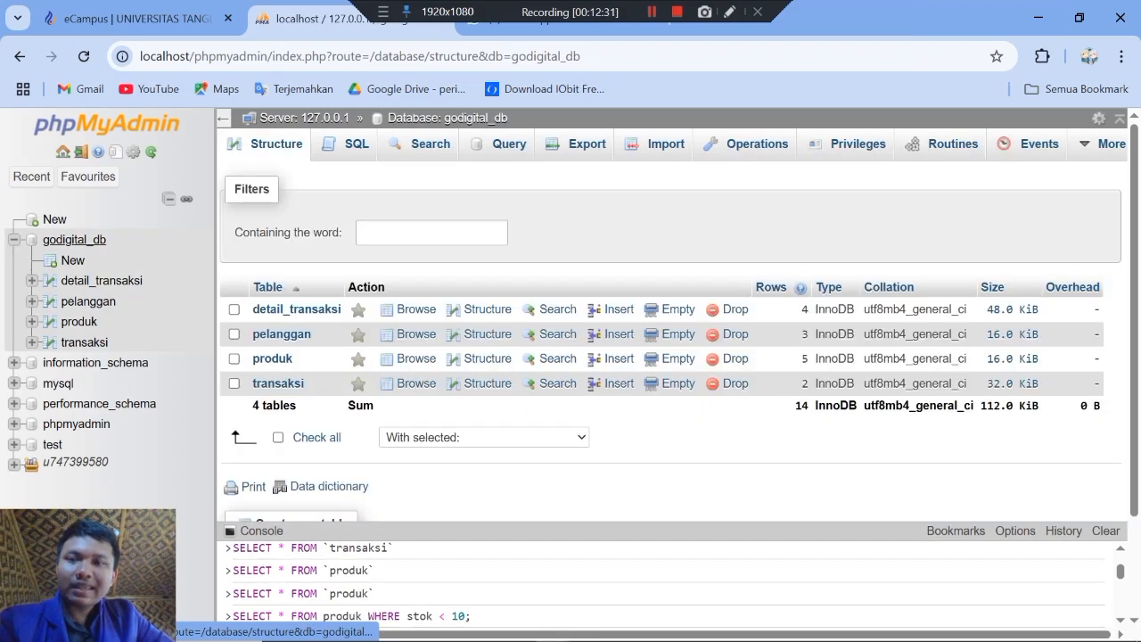
click(357, 144)
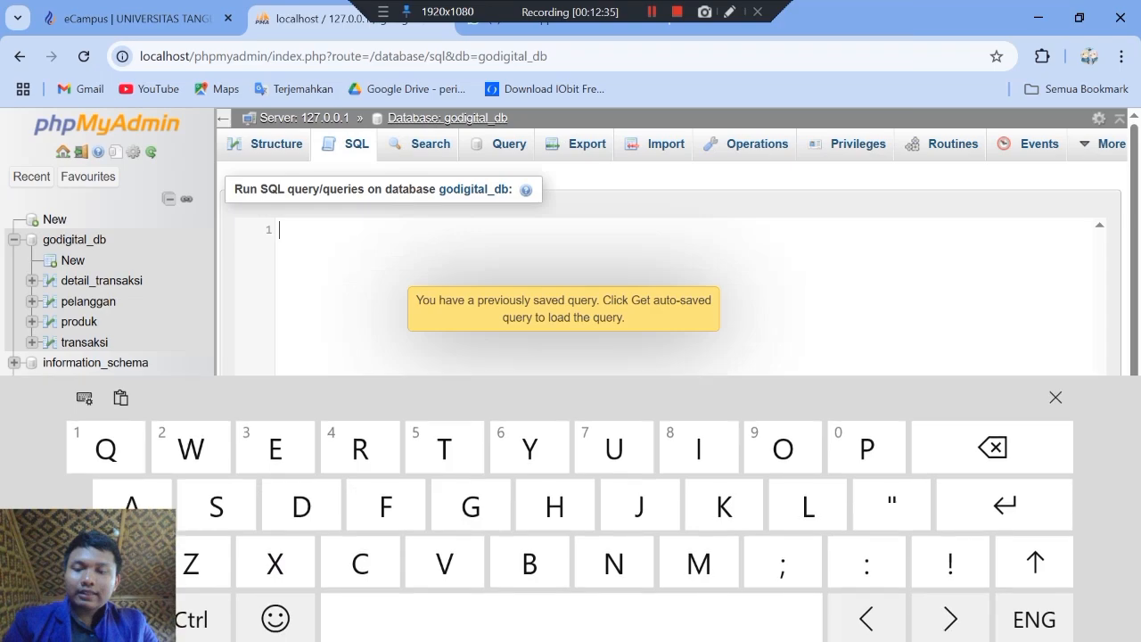
text(SELECT p.nama_produk, SUM(dt.jumlah) AS total_terjual FROM detail_transaksi dt JOIN produk p ON dt.id_produk = p.id_produk GROUP BY p.id_produk ORDER BY total_terjual DESC LIMIT 3;)
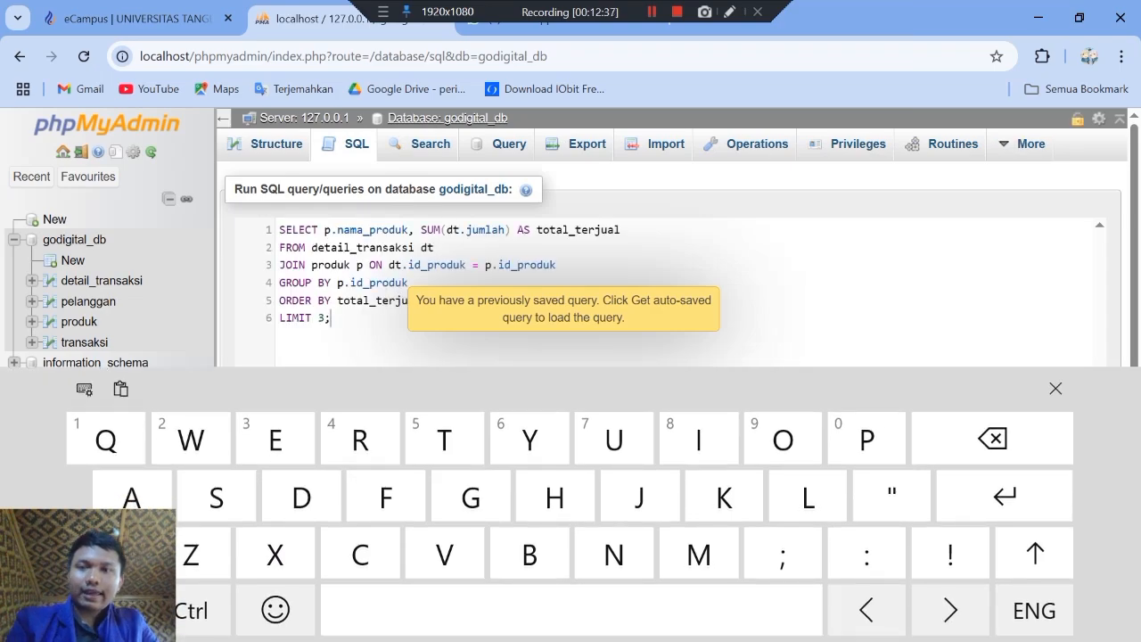
scroll(669, 356, down, 2)
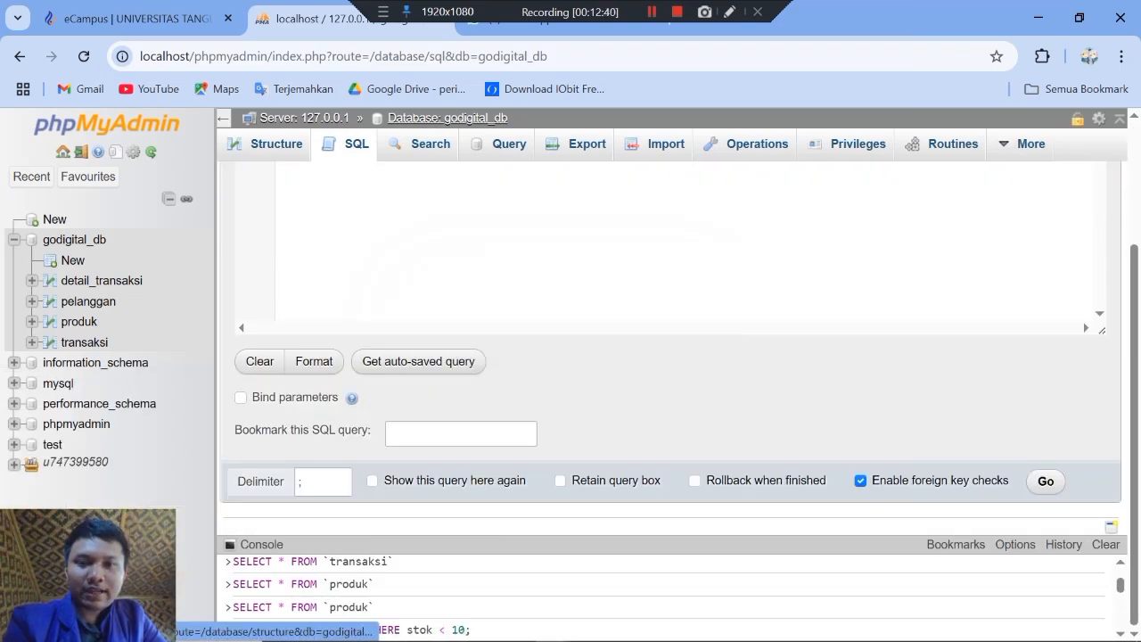
click(1045, 480)
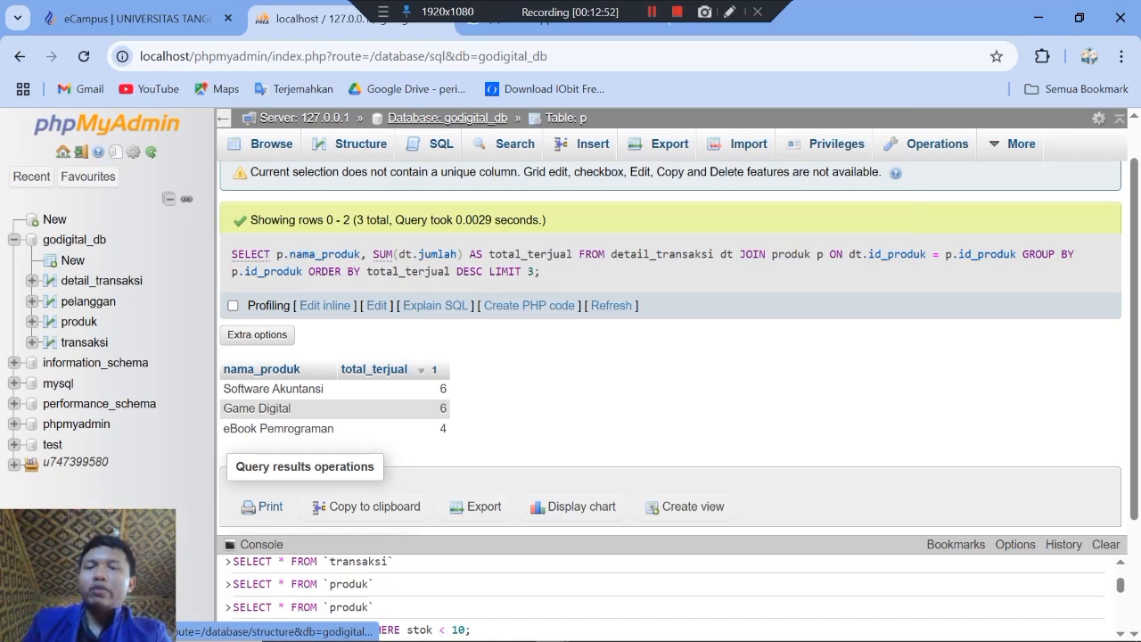
Step: Check the SQL query tasks on the eCampus exam page and return to the best-selling products result in phpMyAdmin
key(alt+Tab)
key(alt+Tab)
key(alt+Tab)
key(alt+Tab)
key(alt+Tab)
key(alt+Tab)
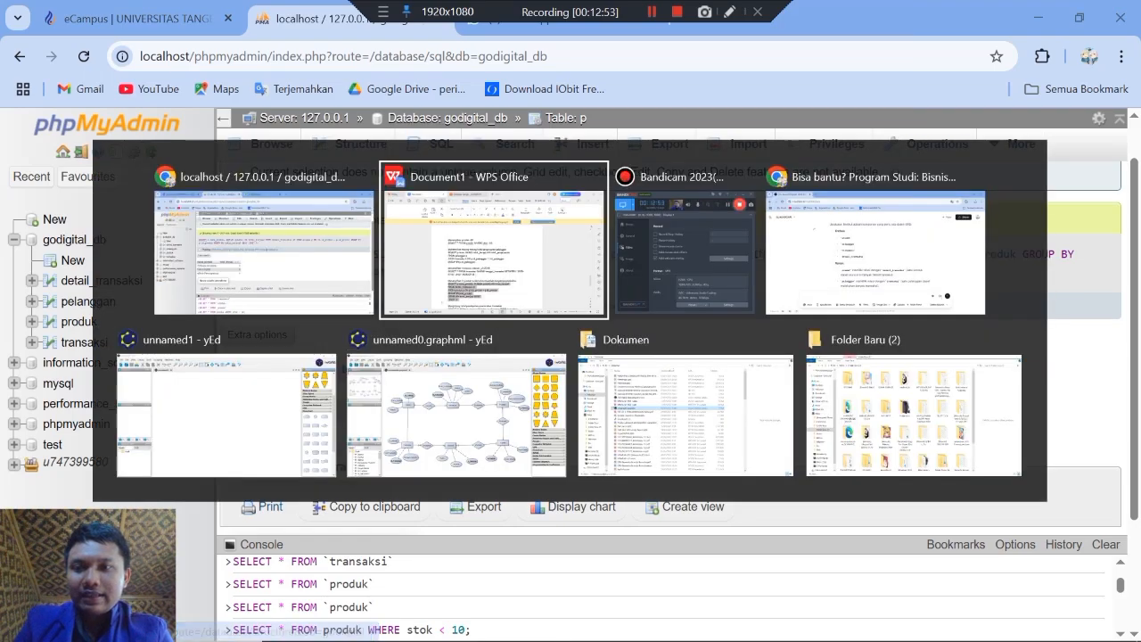
key(alt+Tab)
key(alt+Tab)
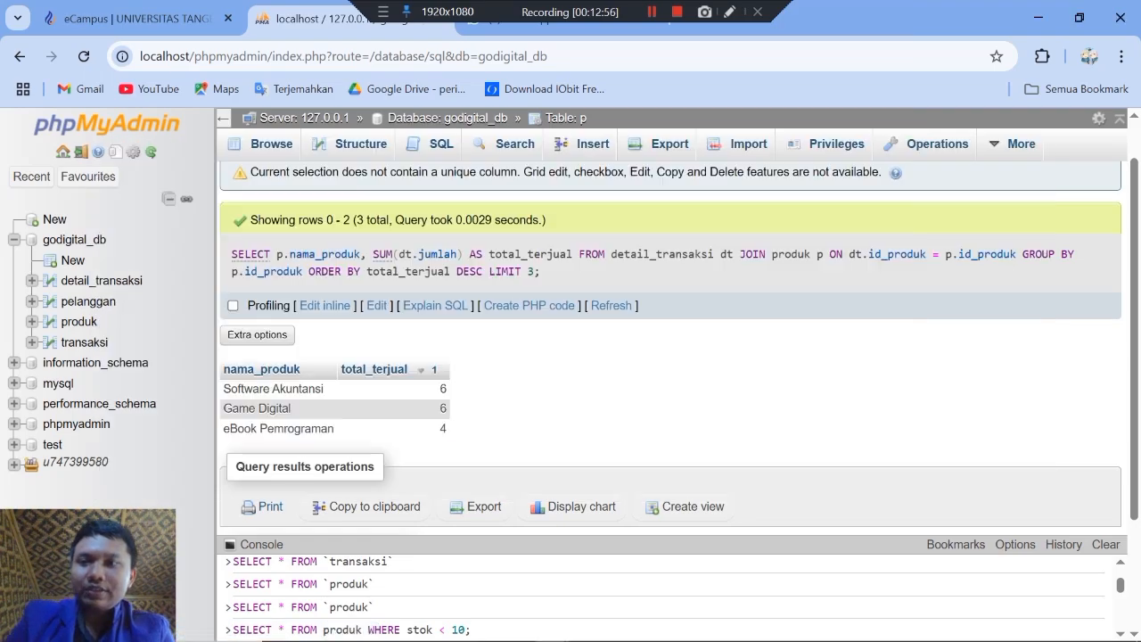
key(ctrl+shift+Tab)
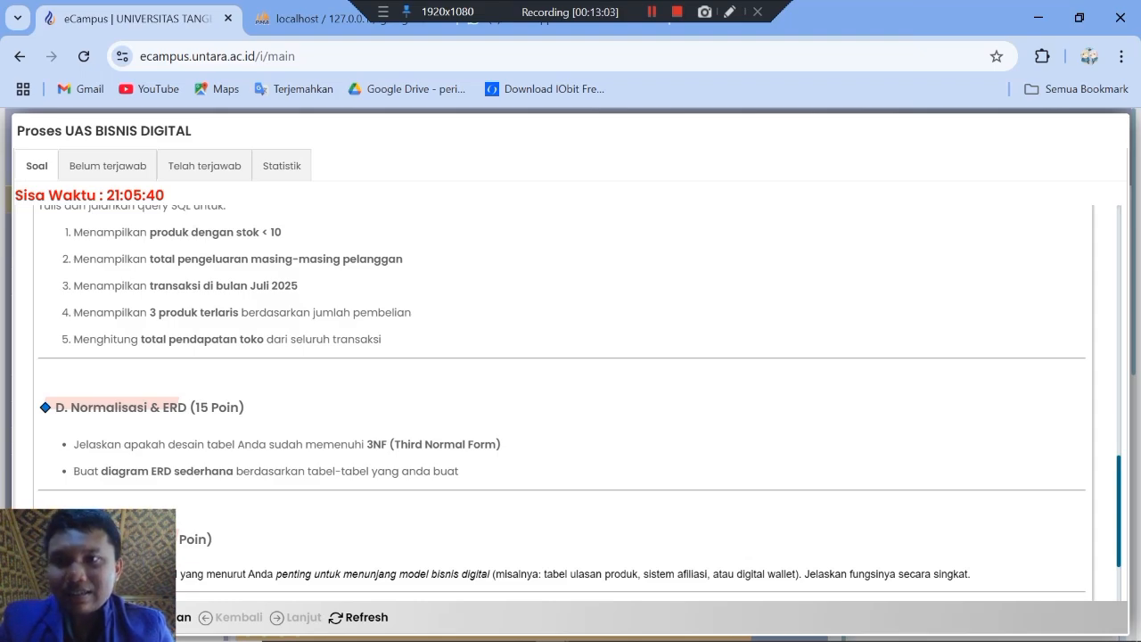
key(ctrl+Tab)
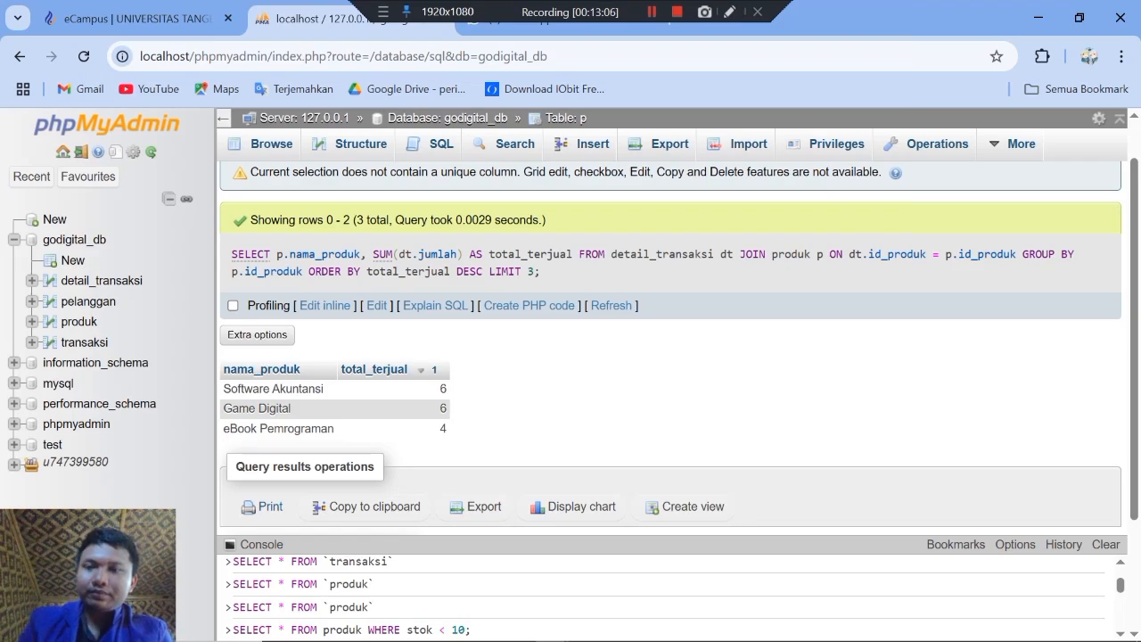
Step: Switch to the WPS document and select the total revenue query, SELECT SUM(total_harga) AS total_pendapatan FROM transaksi;, for copying
key(alt+Tab)
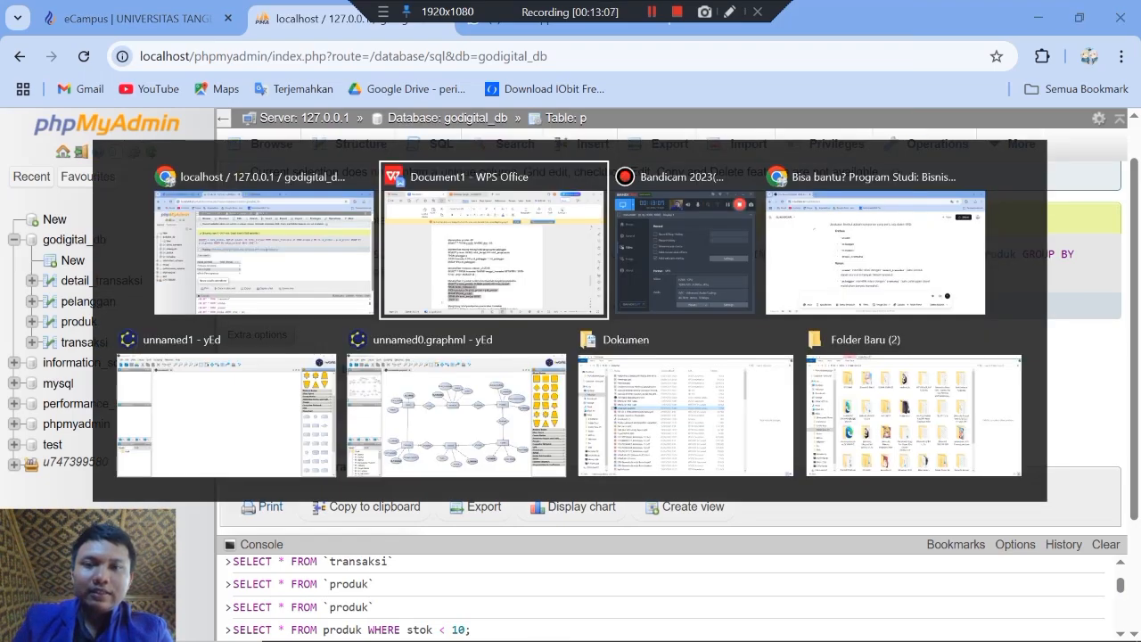
key(Down)
key(Down)
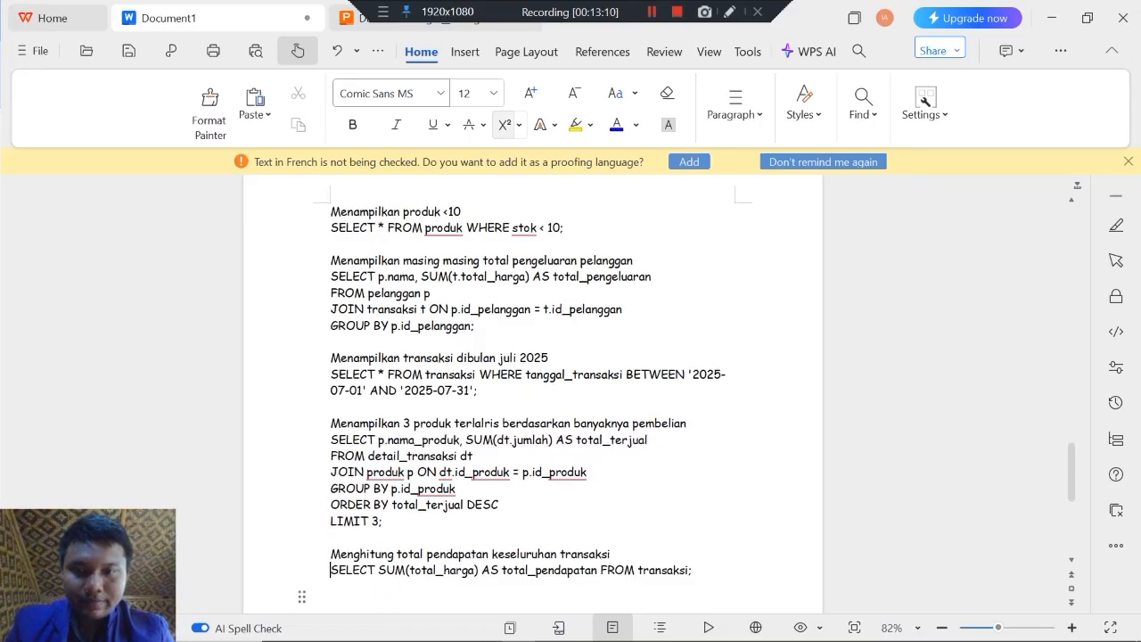
key(shift+End)
key(ctrl+c)
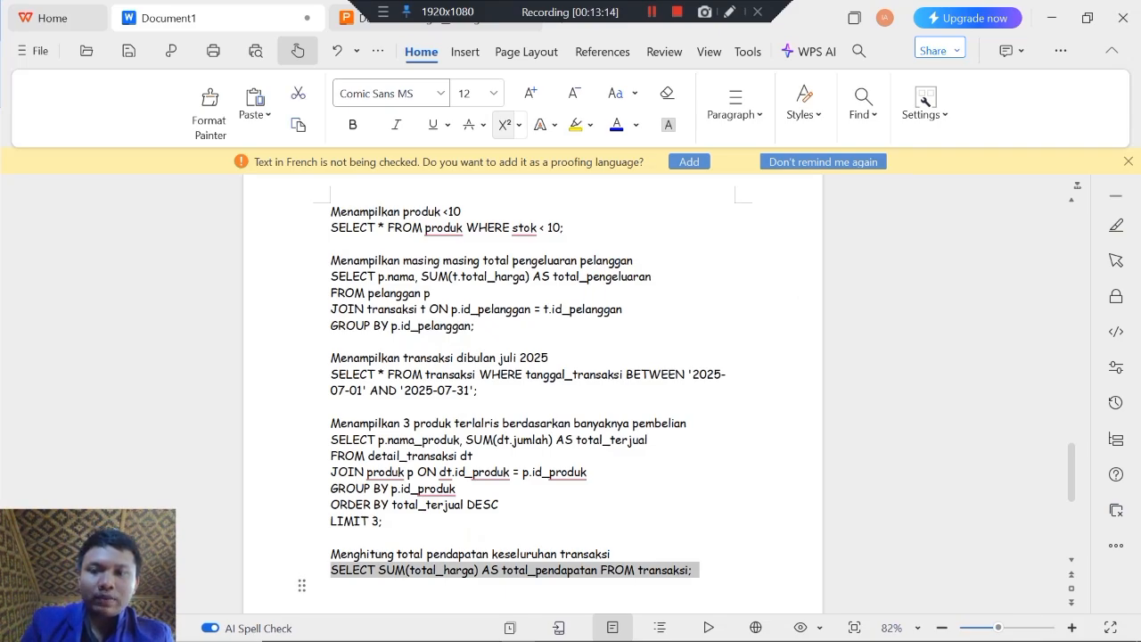
Step: Return to phpMyAdmin, paste the total_pendapatan query into the godigital_db query editor and run it
key(alt+Tab)
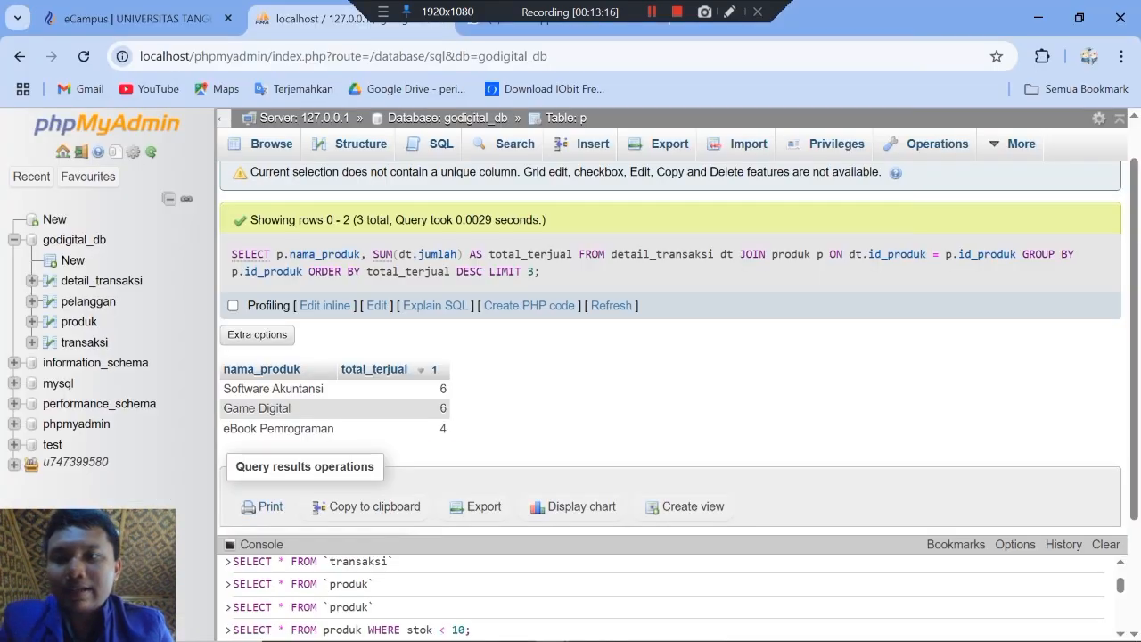
click(74, 240)
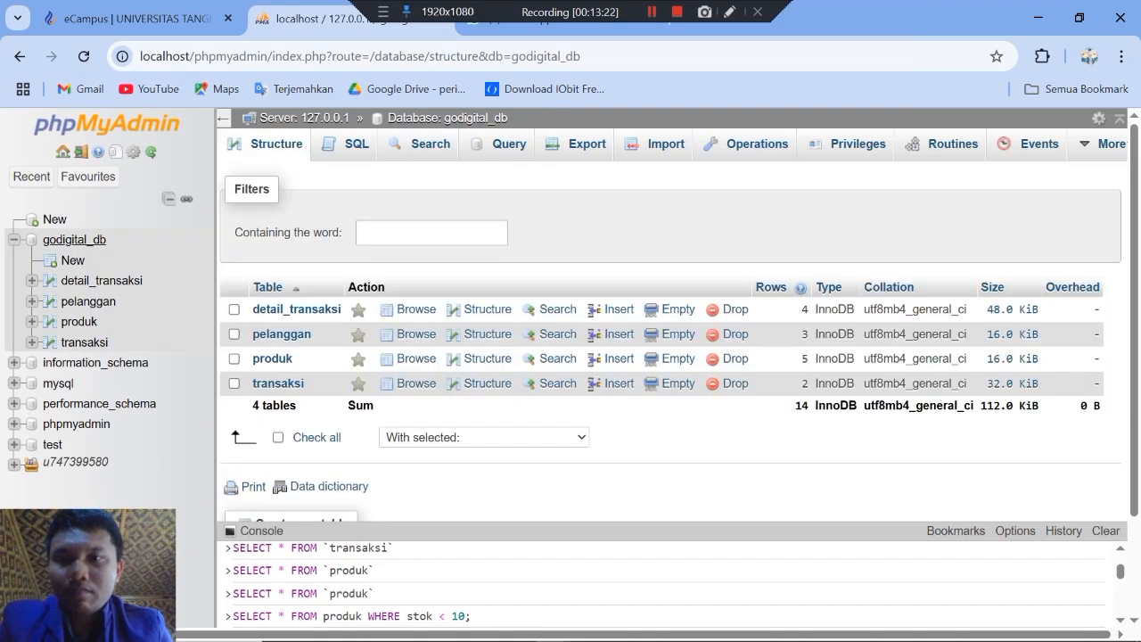
click(356, 145)
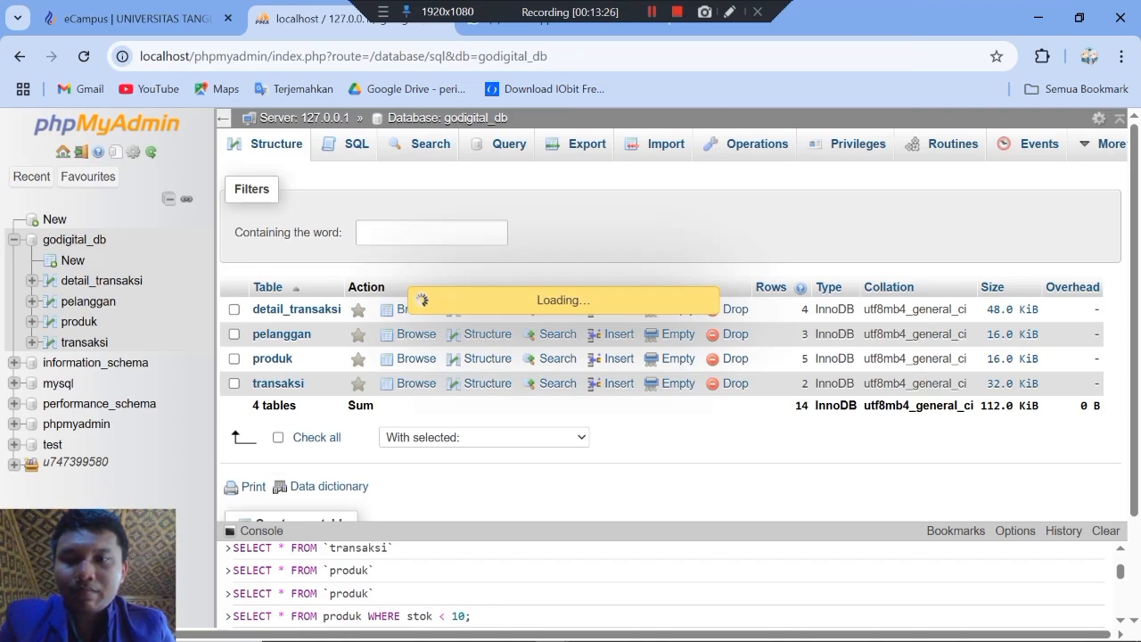
click(280, 230)
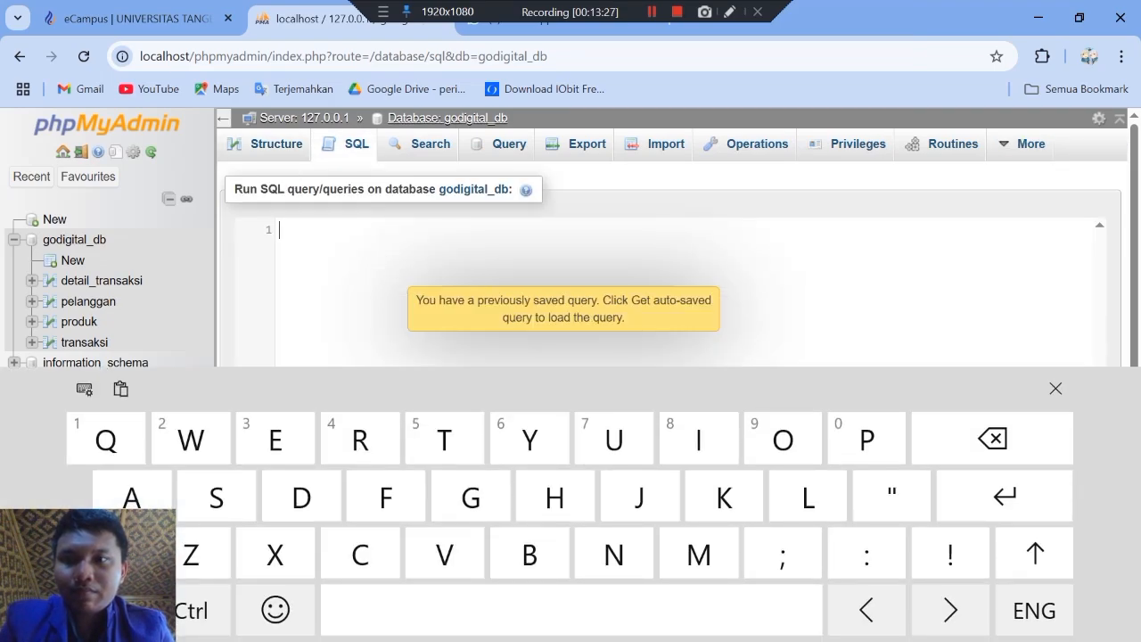
key(ctrl+v)
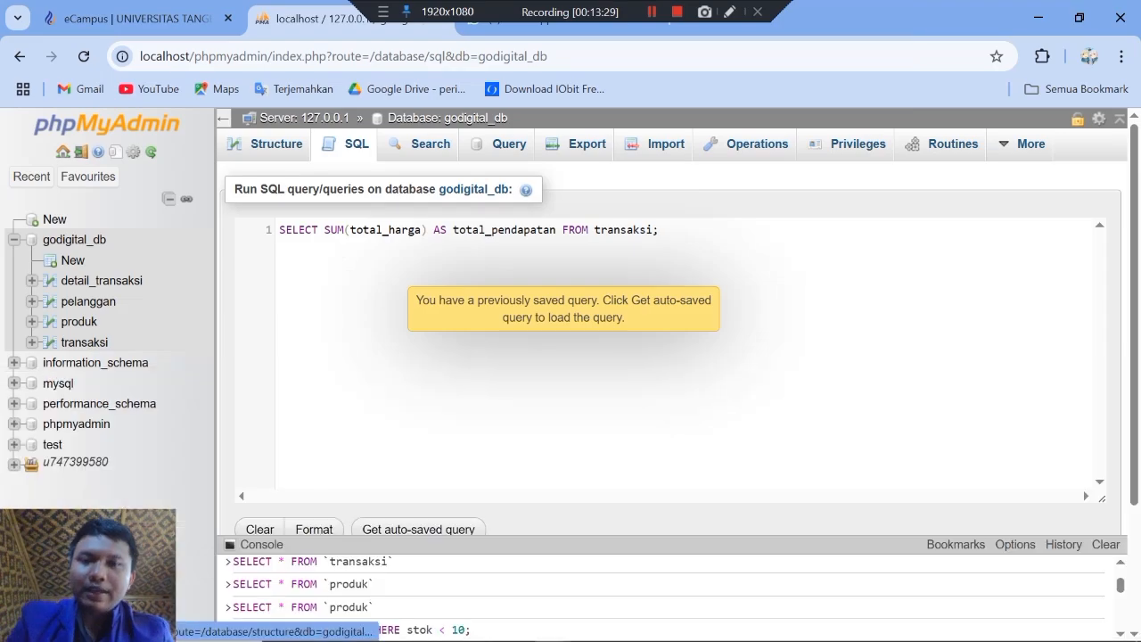
scroll(669, 356, down, 2)
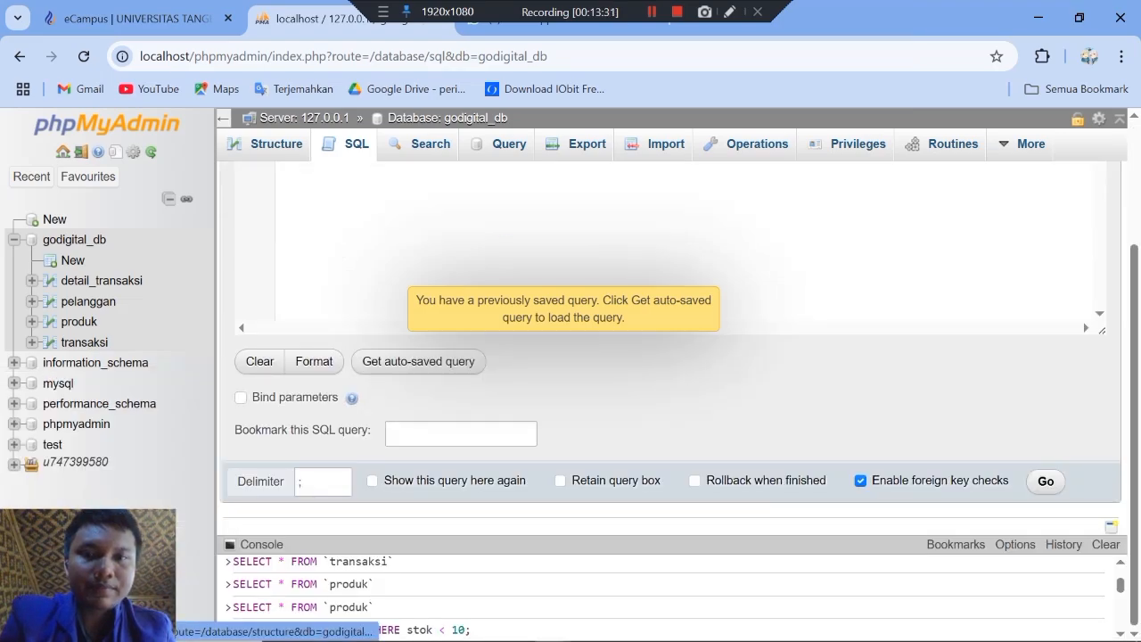
click(1046, 483)
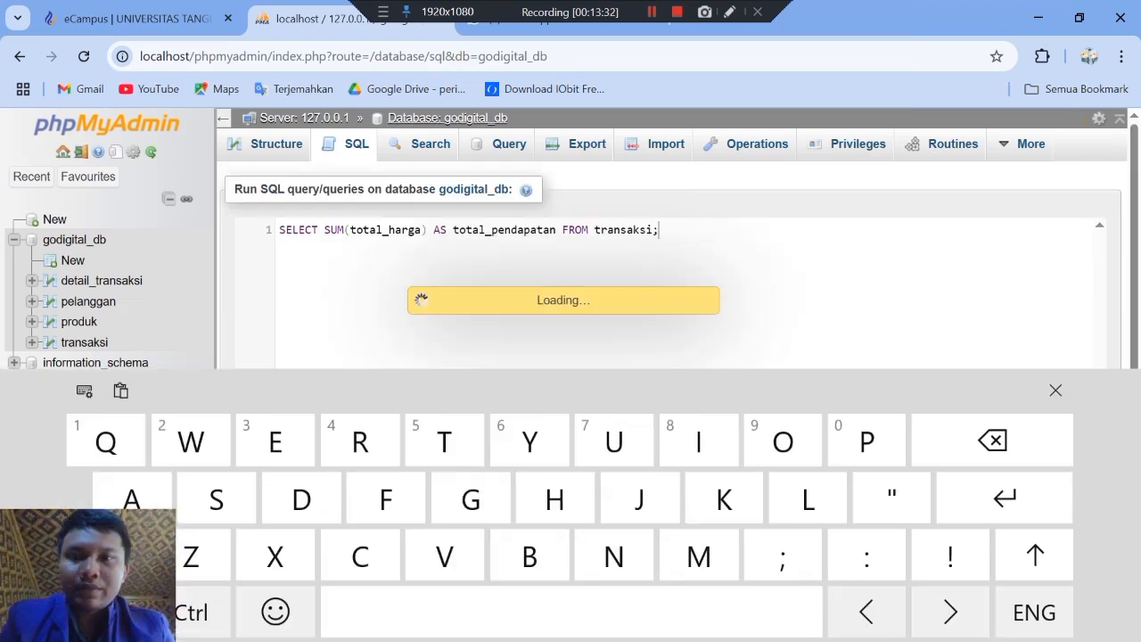
Step: Dismiss the on-screen keyboard and read sections D (Normalisasi & ERD) and E (Inovasi Bisnis) on the eCampus exam page
click(1057, 388)
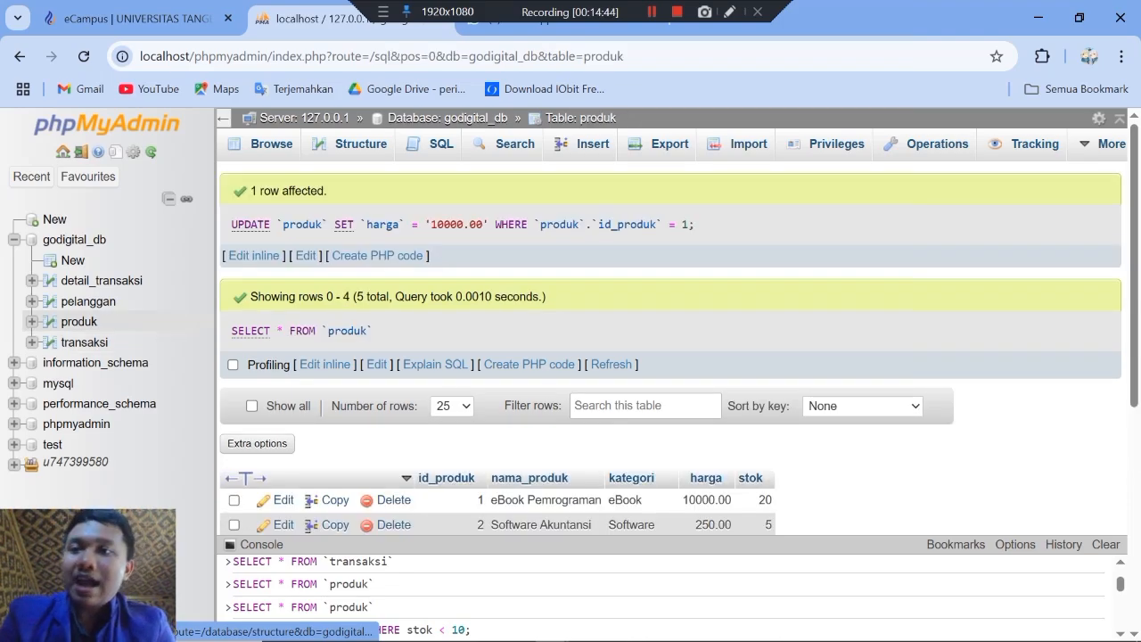
click(138, 18)
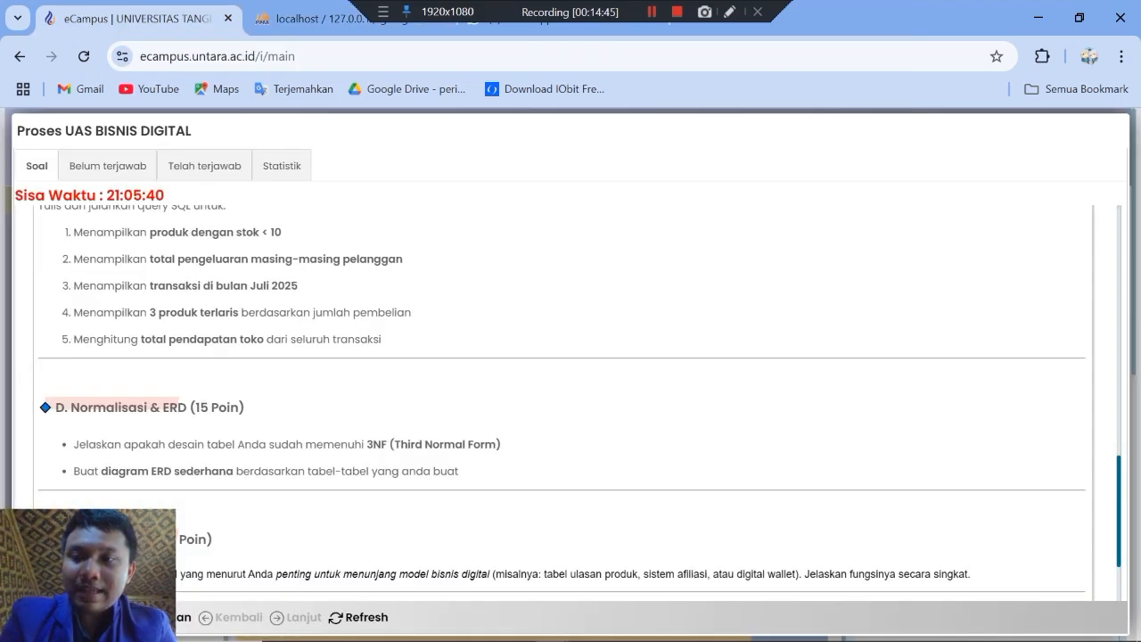
scroll(562, 401, down, 3)
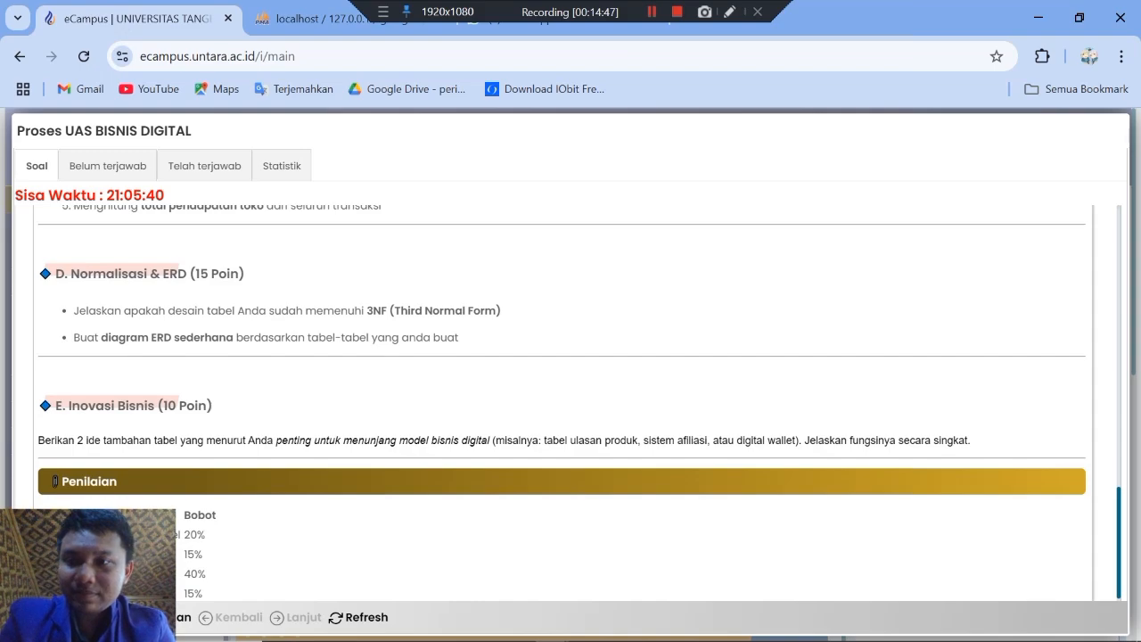
scroll(54, 481, up, 1)
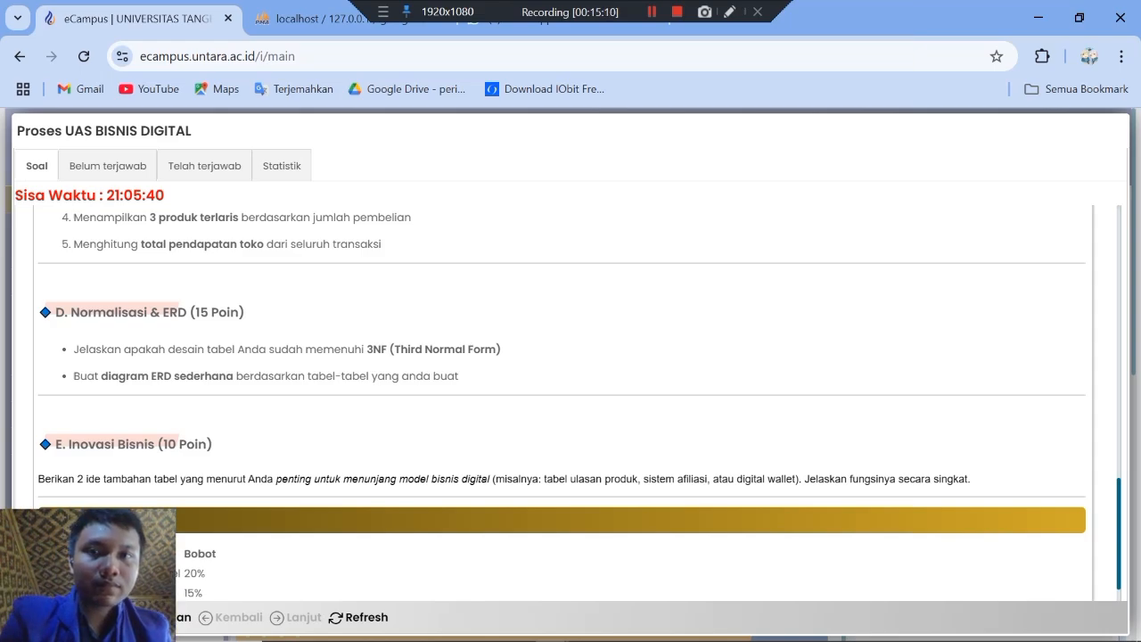
scroll(562, 401, down, 1)
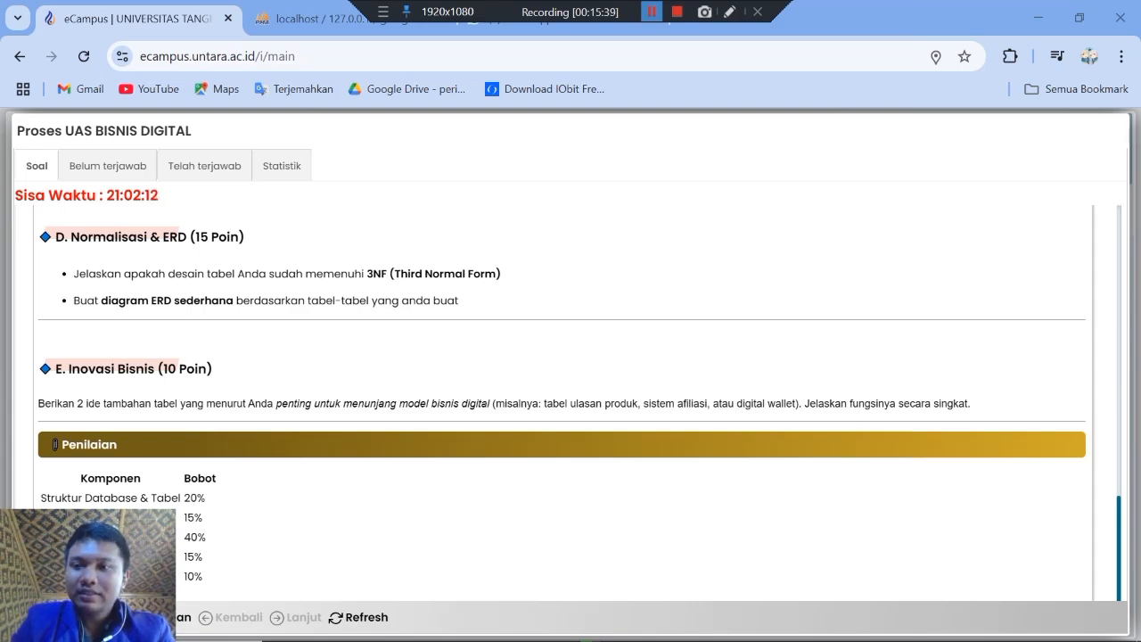
scroll(562, 403, up, 1)
scroll(561, 403, up, 1)
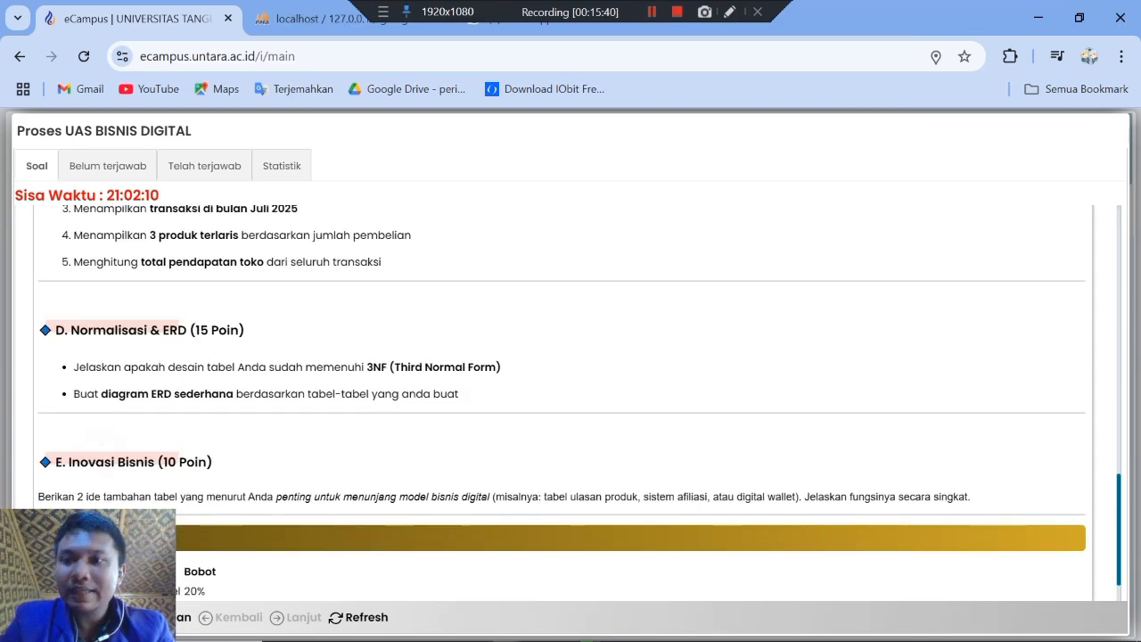
scroll(561, 403, up, 1)
scroll(562, 403, down, 1)
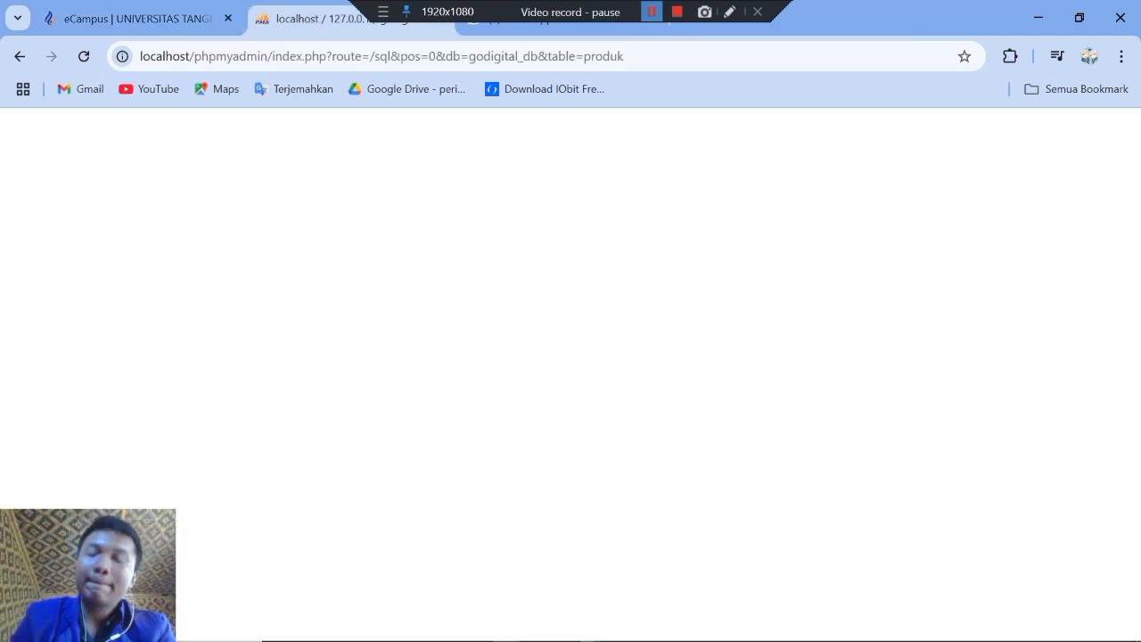
Step: Return to phpMyAdmin and review the list of tables in godigital_db and the rows of the produk table
scroll(669, 356, down, 2)
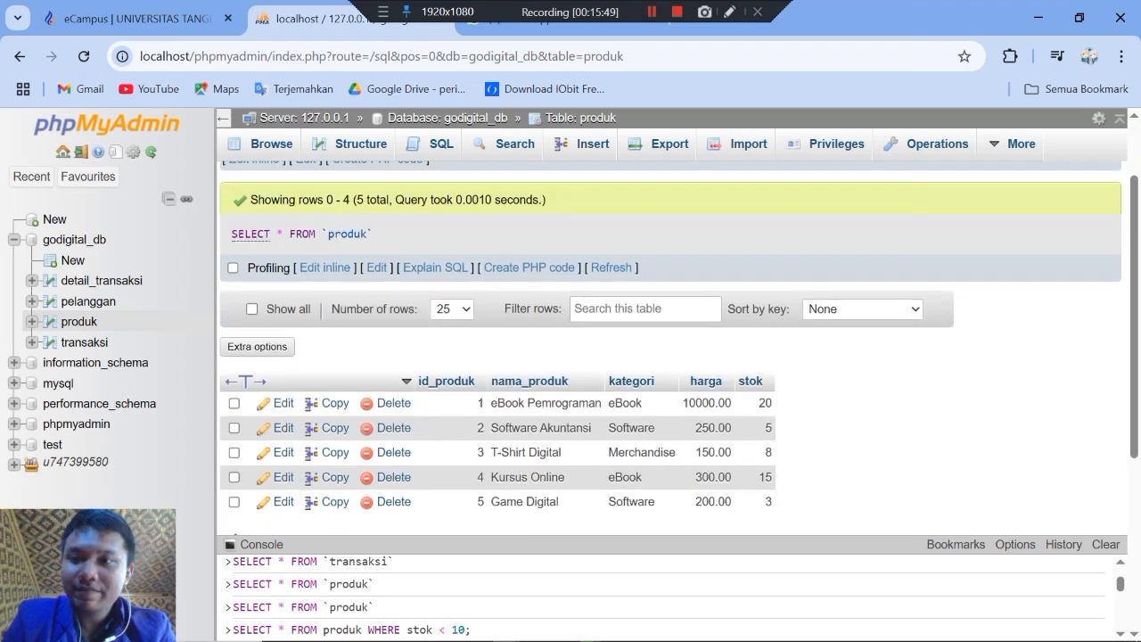
click(74, 239)
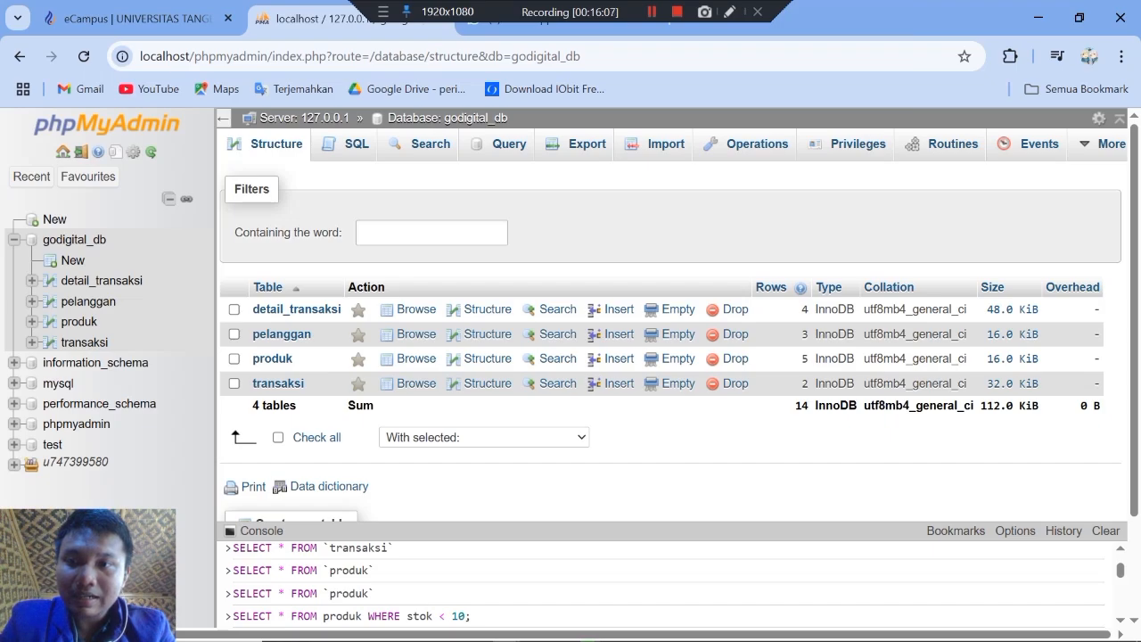
click(272, 358)
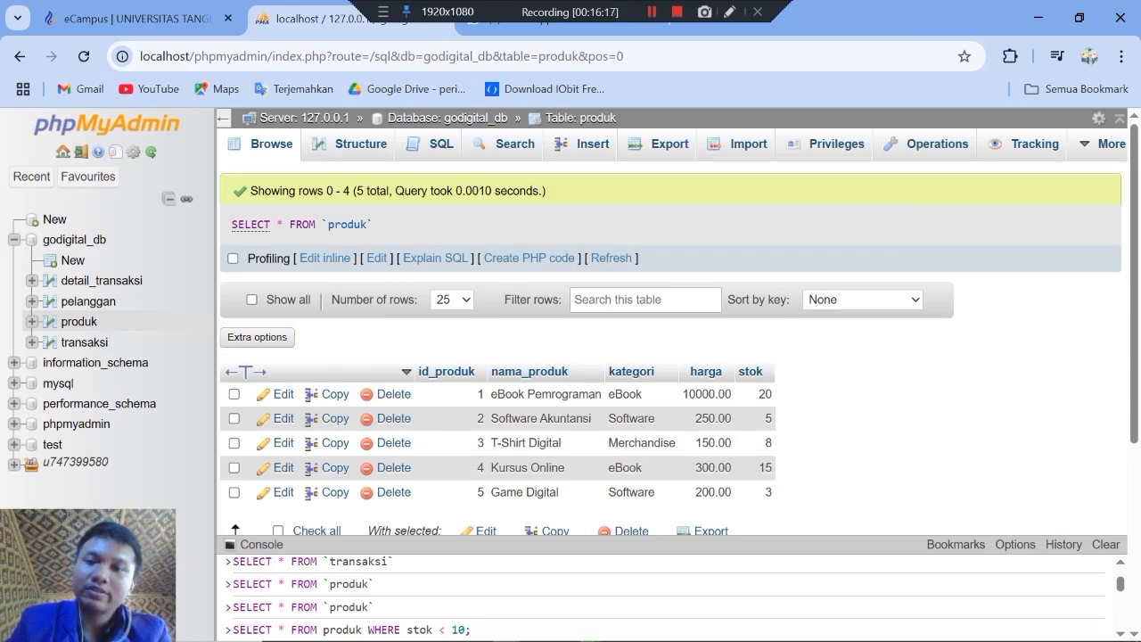
scroll(677, 330, down, 1)
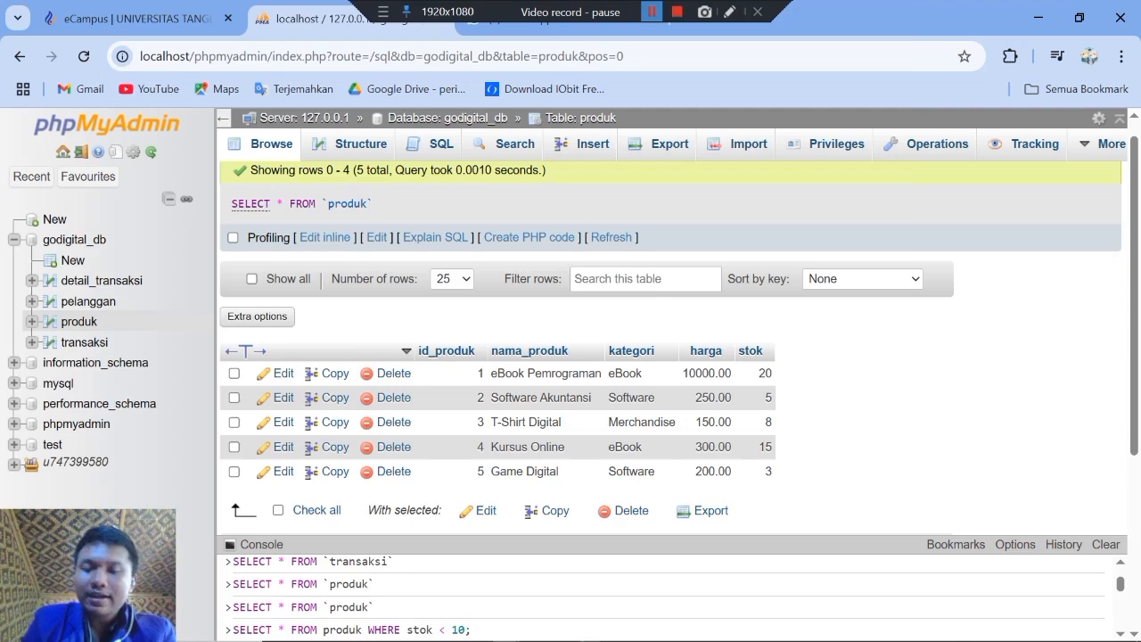
Step: Switch to yEd and place four plain Entity Relationship entity boxes, spaced apart in two rows, on the empty unnamed1 canvas
key(alt+Tab)
key(alt+Tab)
key(alt+Tab)
key(alt+Tab)
key(alt+Tab)
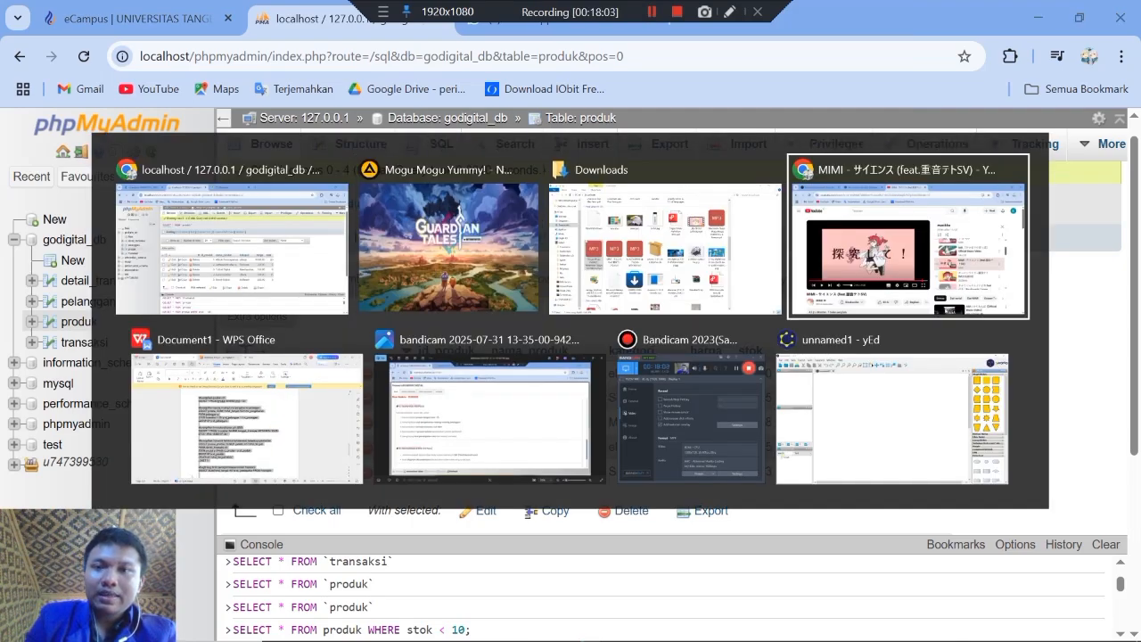
key(alt+Tab)
key(alt+Tab)
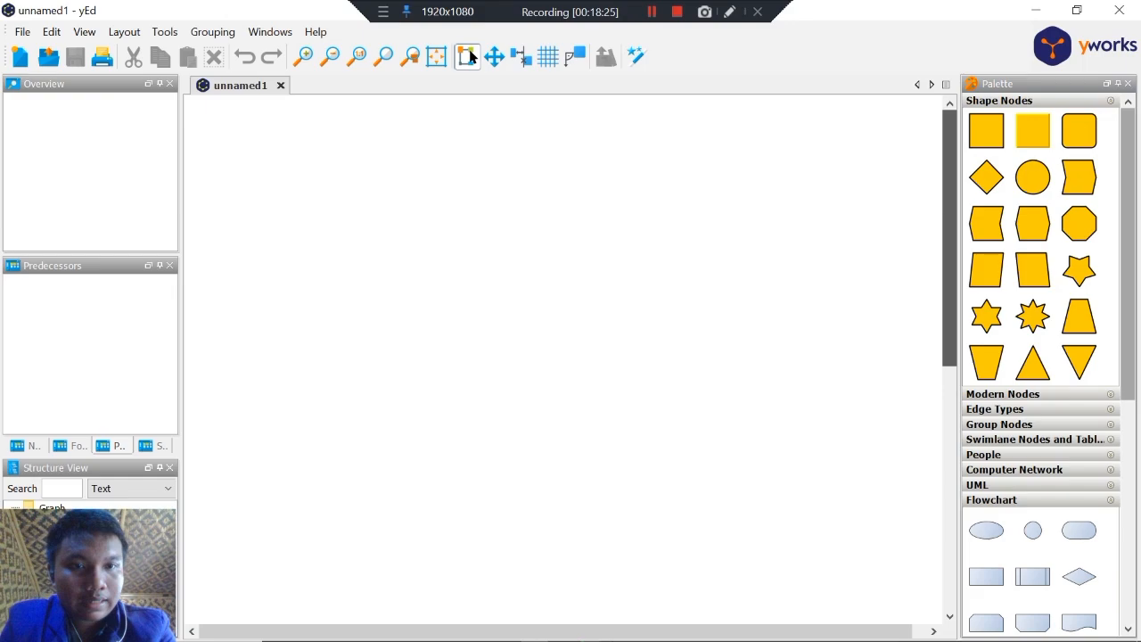
drag(1127, 254, 1128, 415)
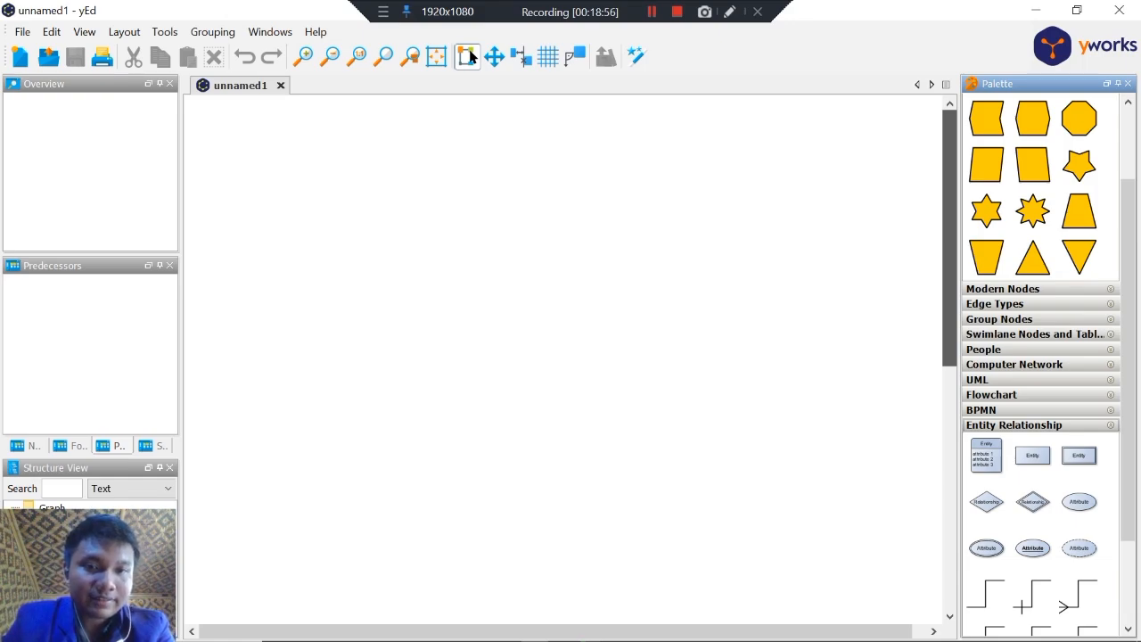
drag(1032, 456, 547, 249)
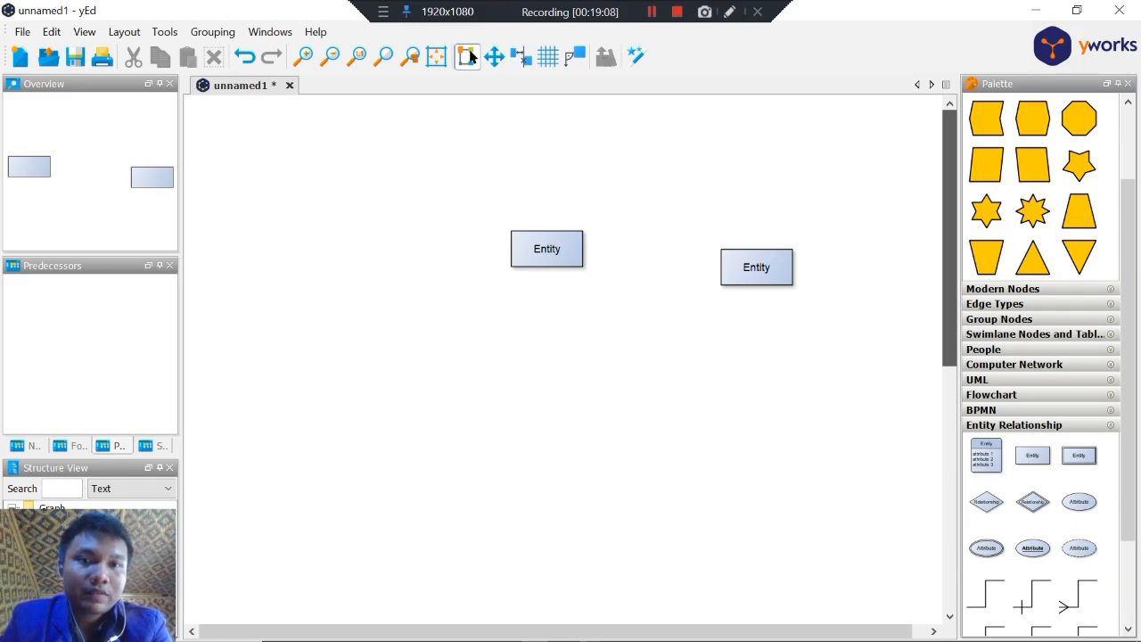
drag(1032, 456, 750, 404)
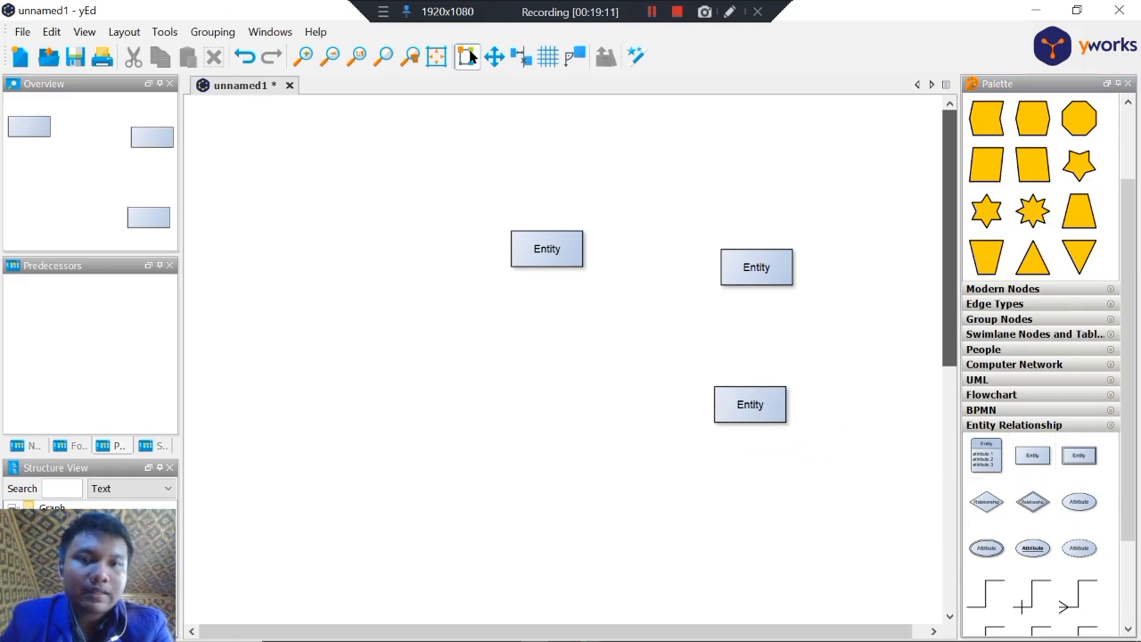
drag(1032, 456, 526, 360)
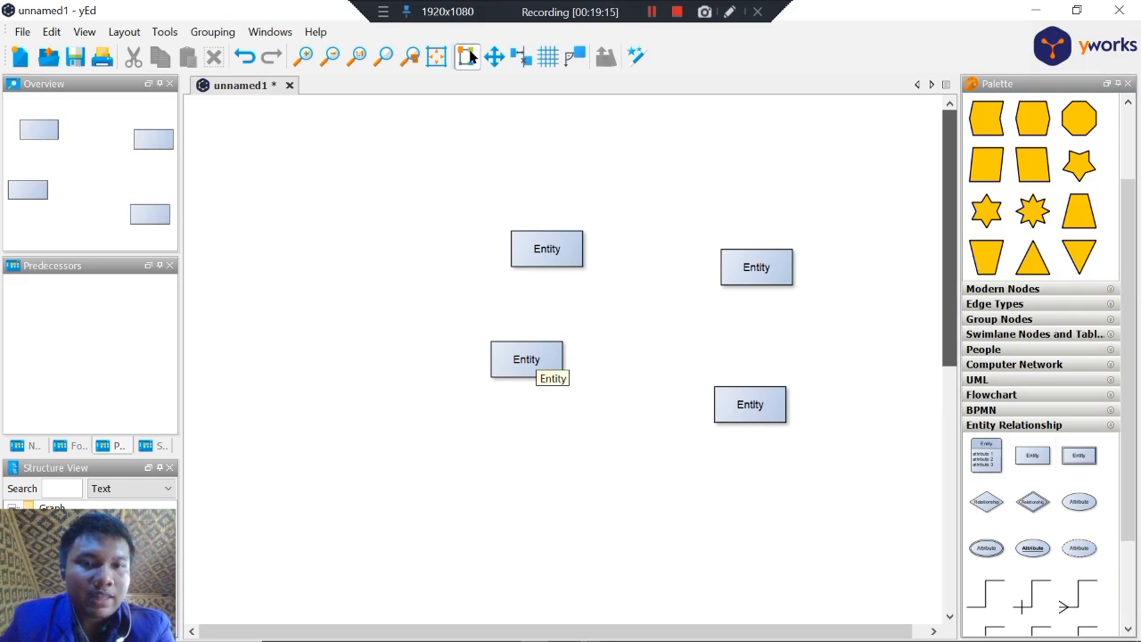